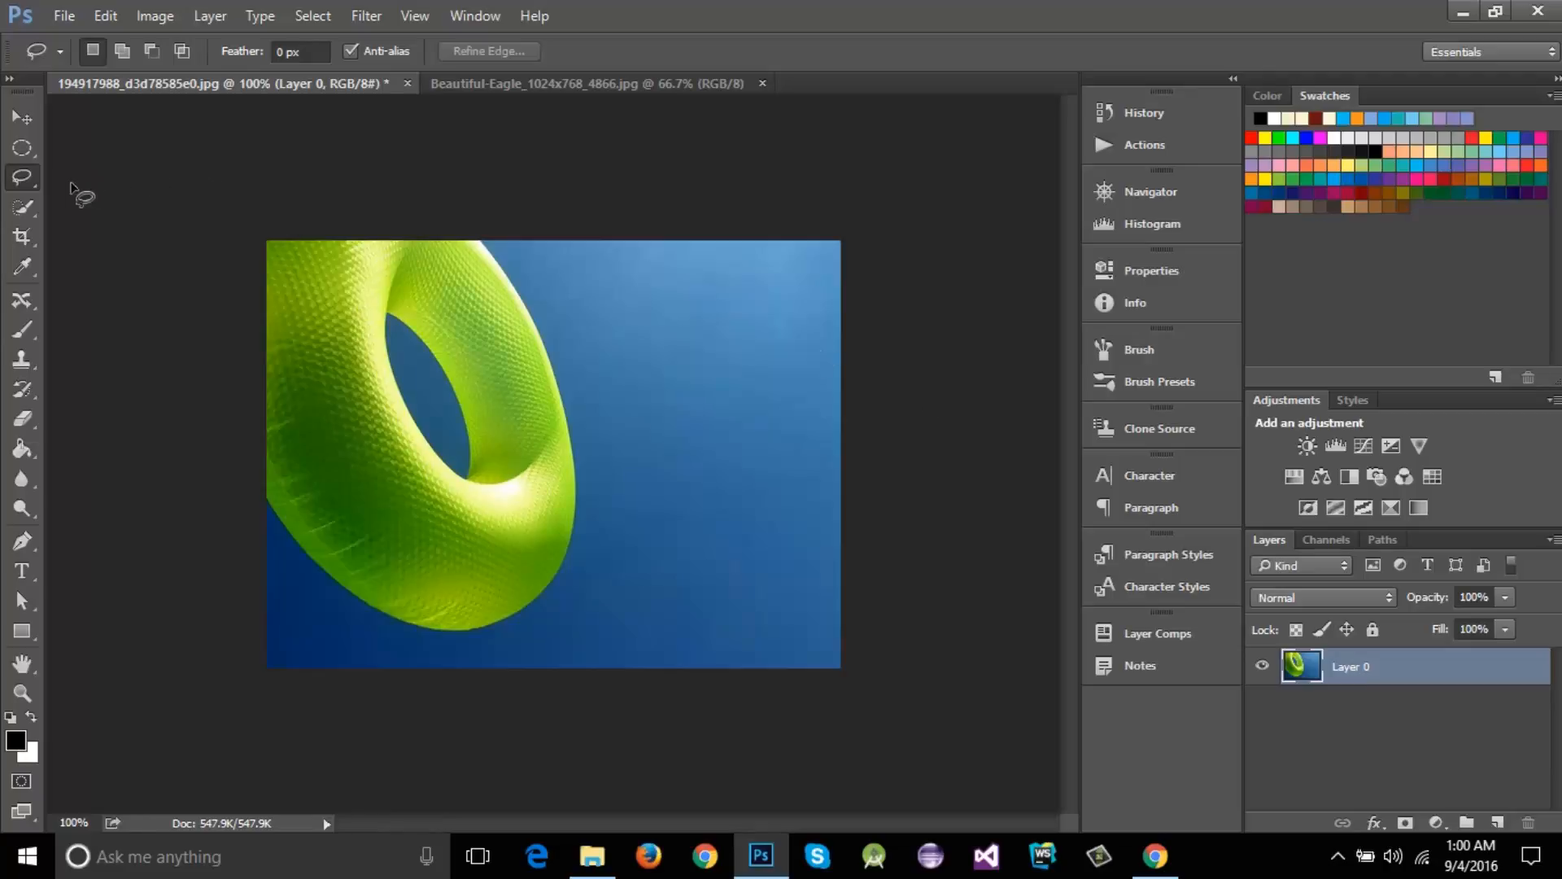
Step: Draw an irregular freehand selection on the blue background beside the green ring with the Lasso tool
right_click(36, 149)
right_click(31, 176)
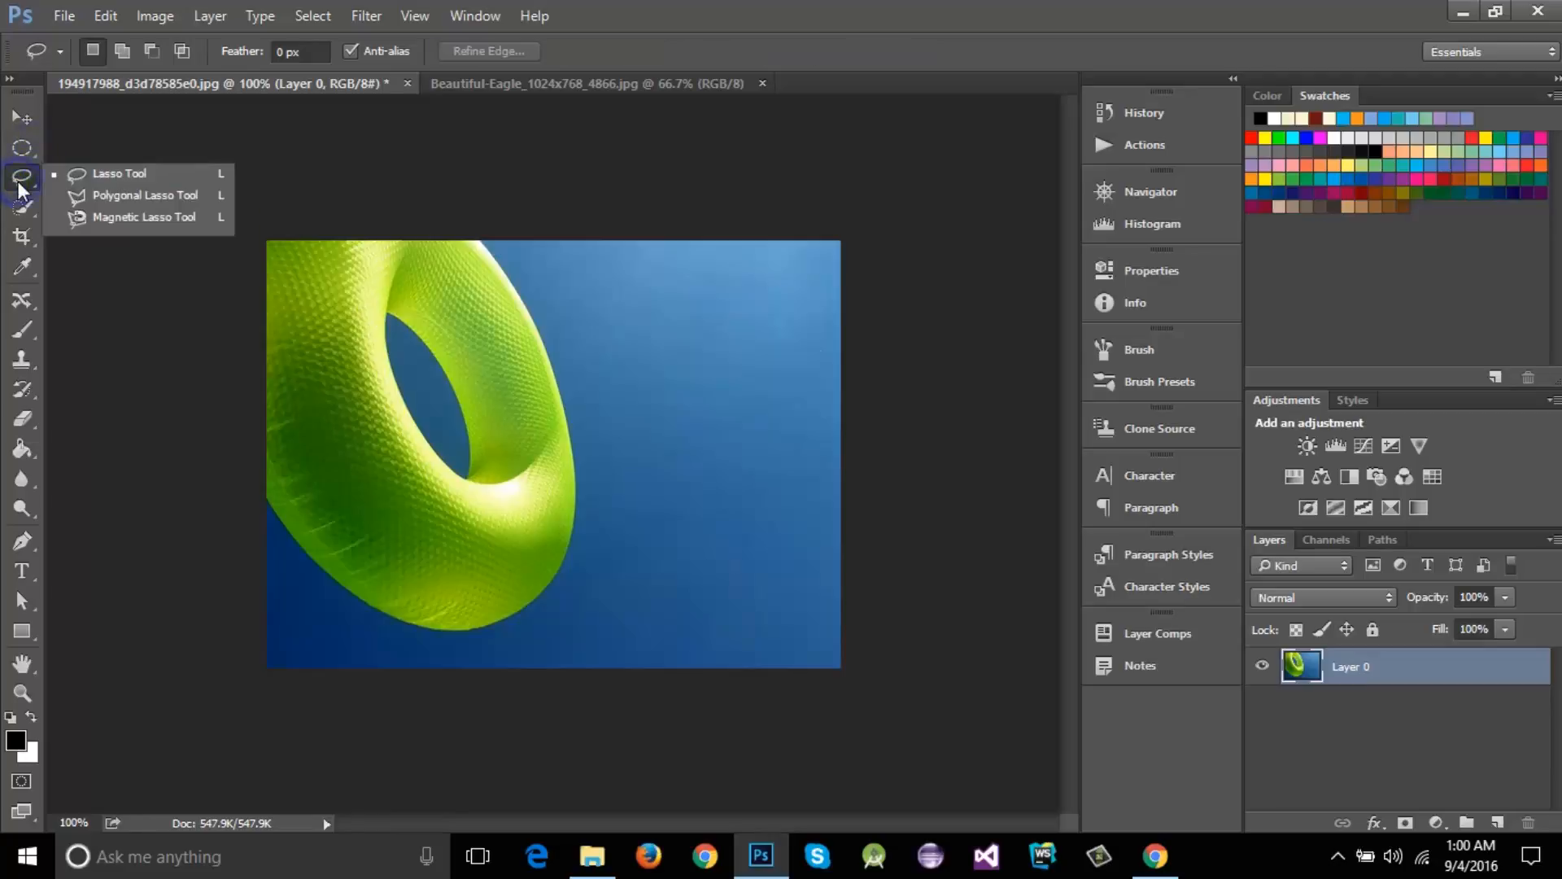
left_click(123, 174)
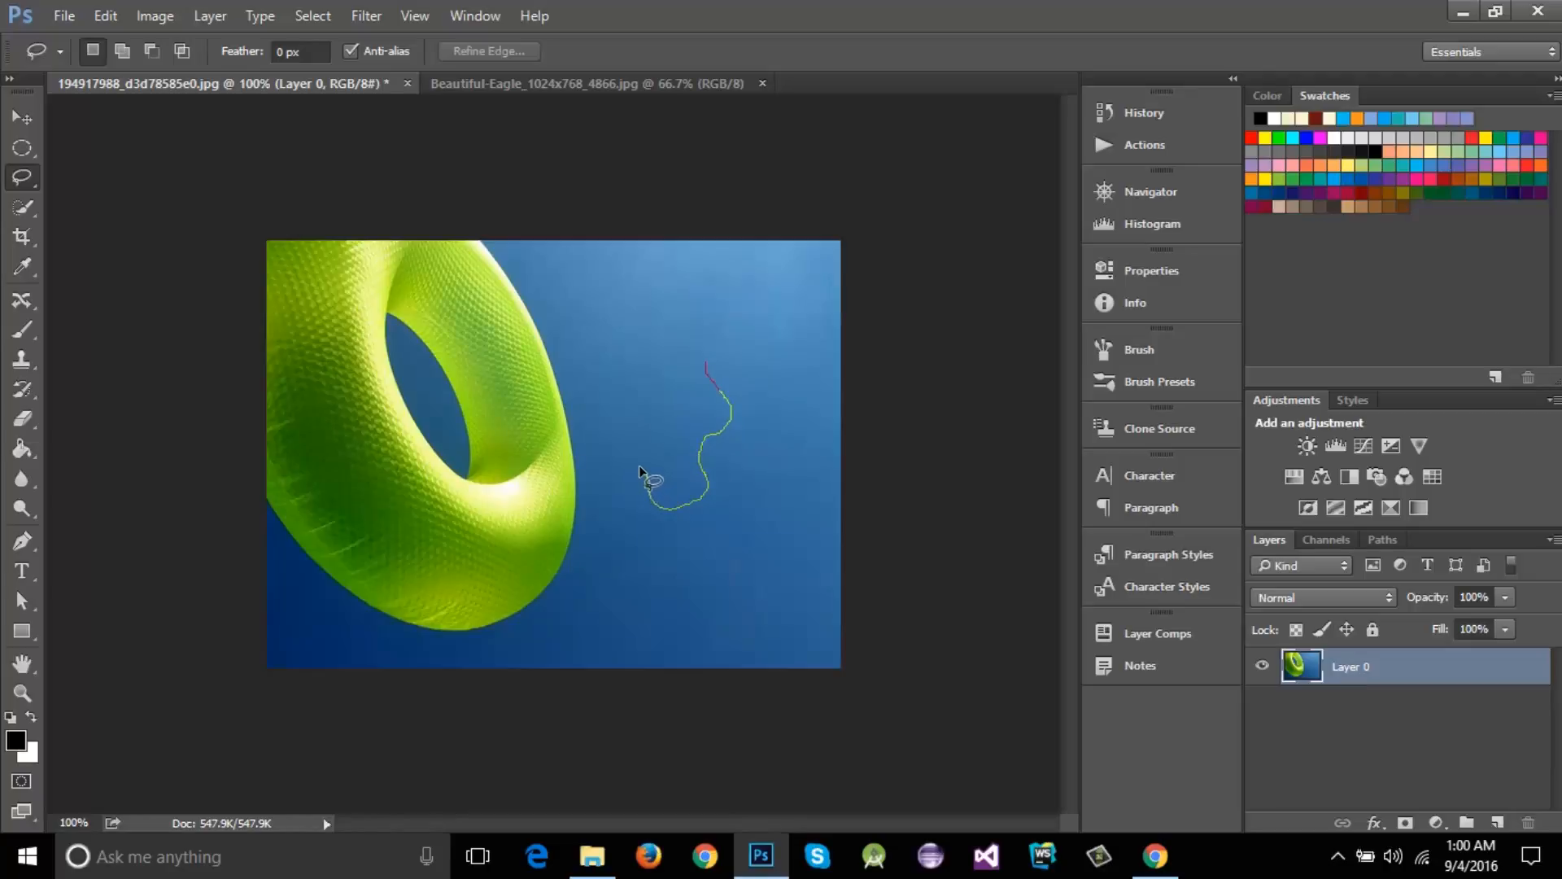
left_click_drag(612, 446, 632, 407)
left_click_drag(705, 362, 706, 365)
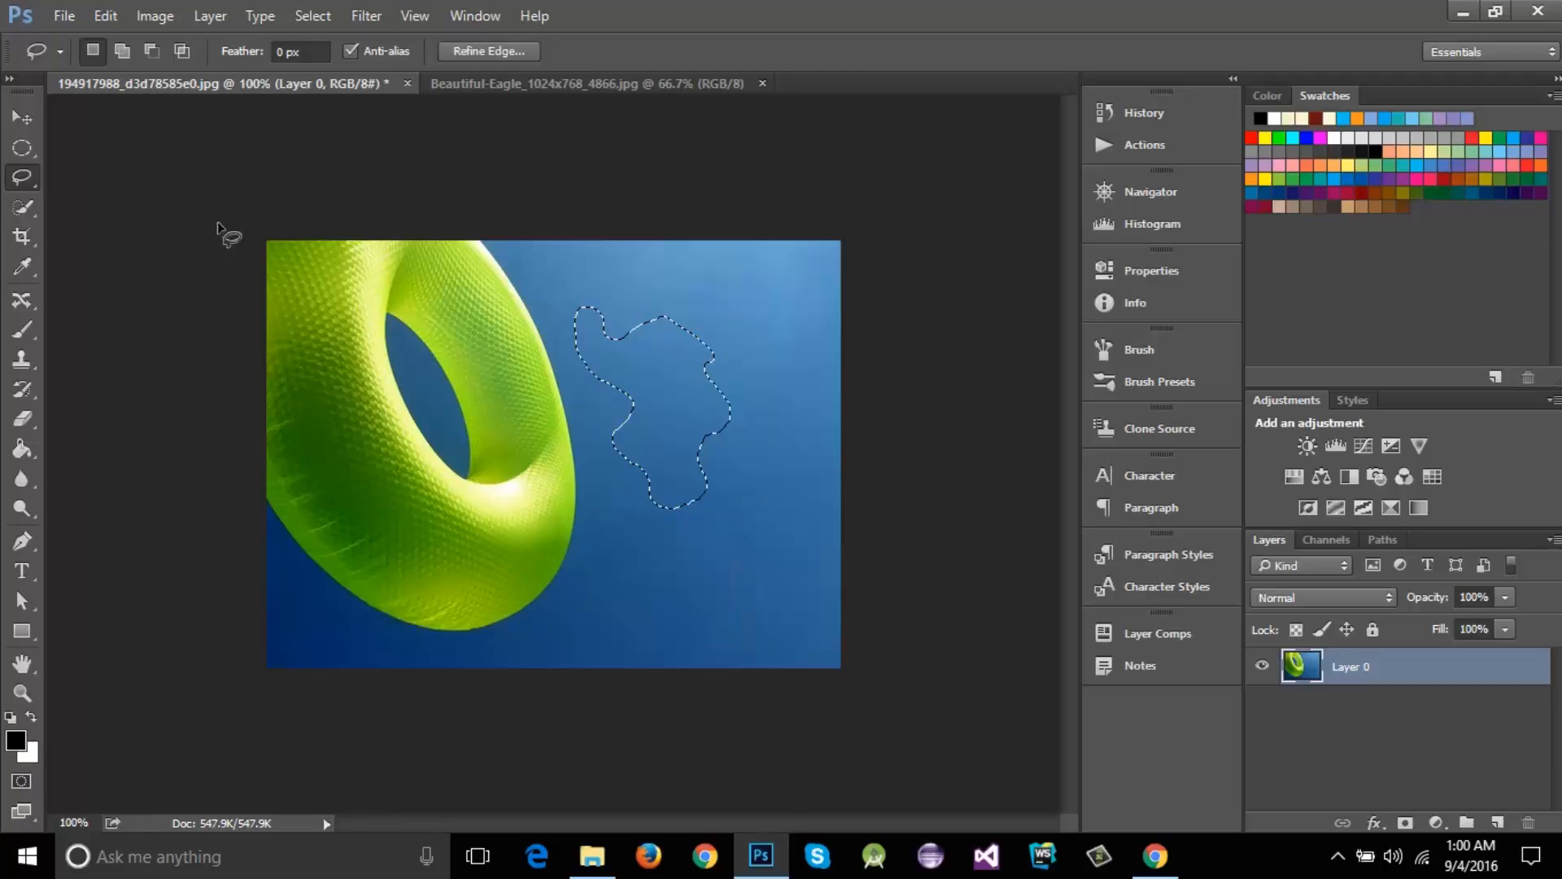
Step: Switch to the Polygonal Lasso tool and clear the freehand selection
right_click(31, 182)
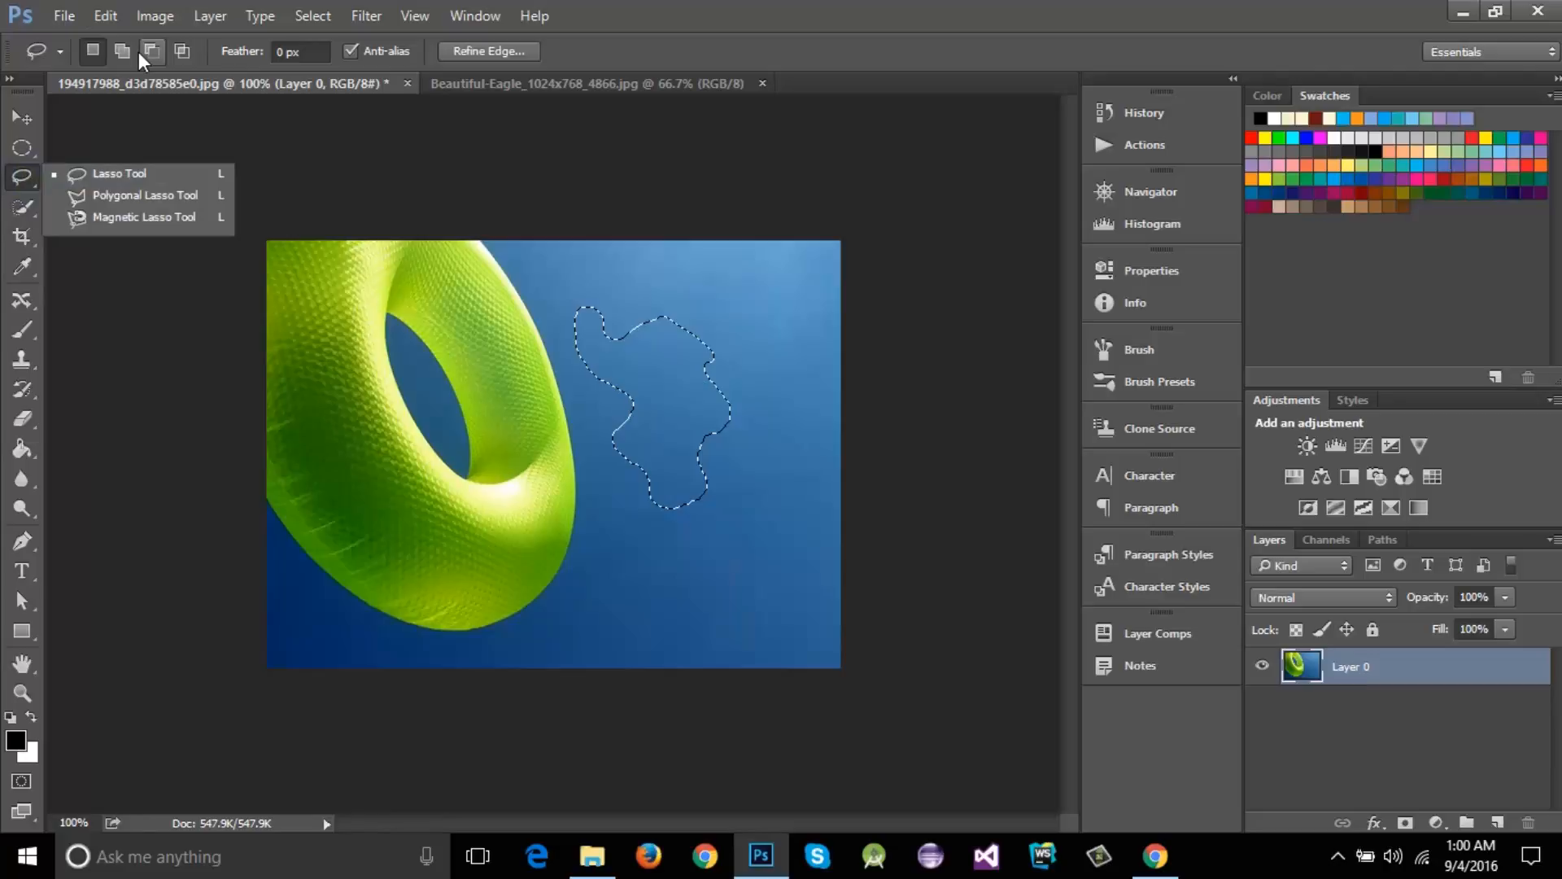
left_click(22, 147)
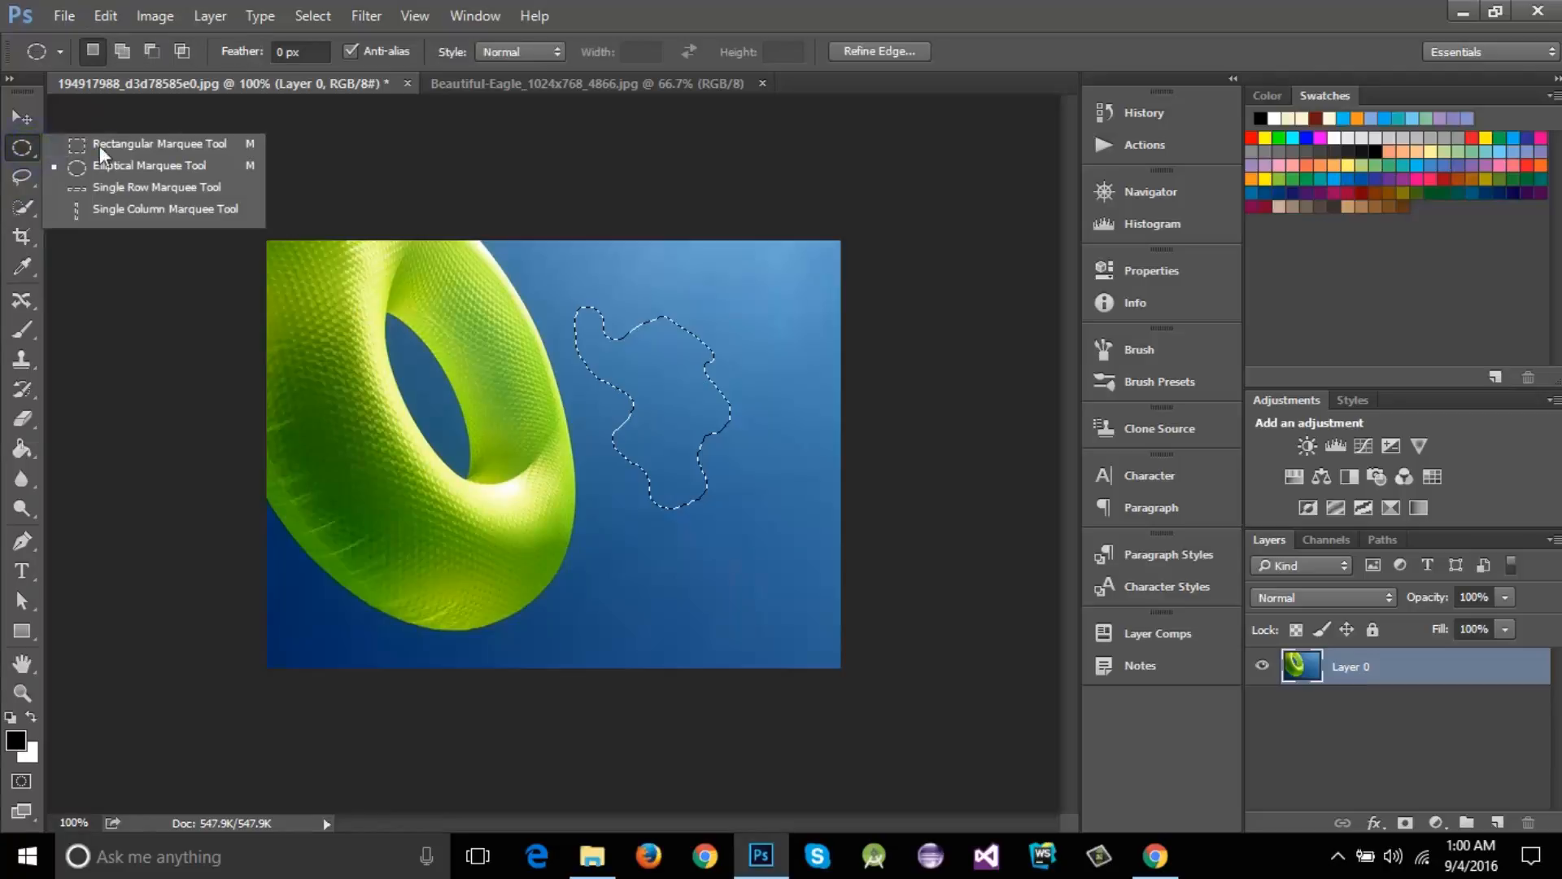
left_click(28, 180)
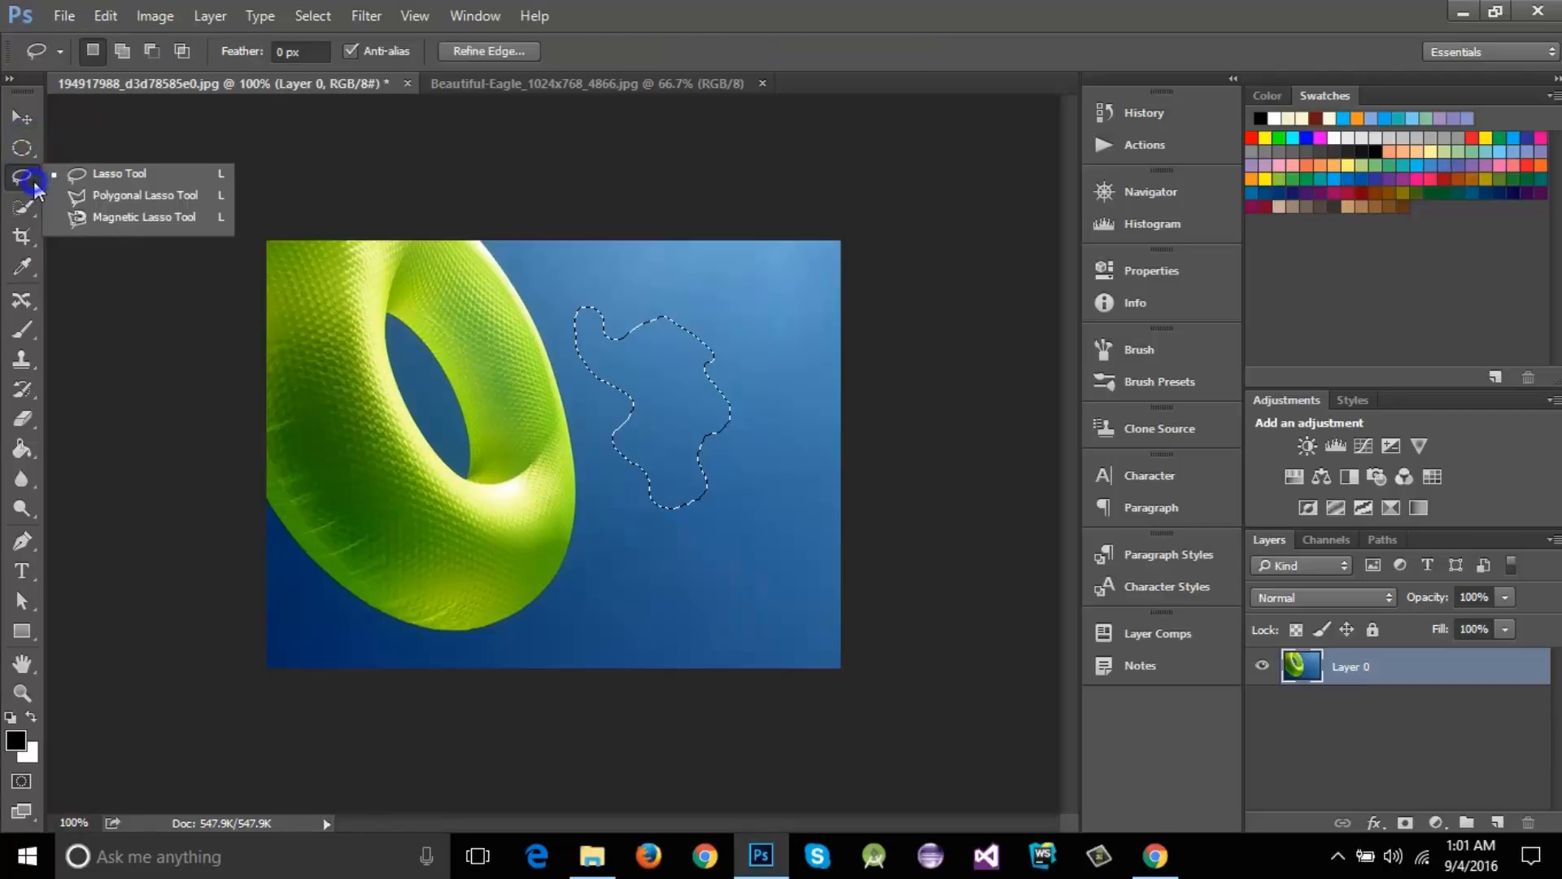
left_click(138, 196)
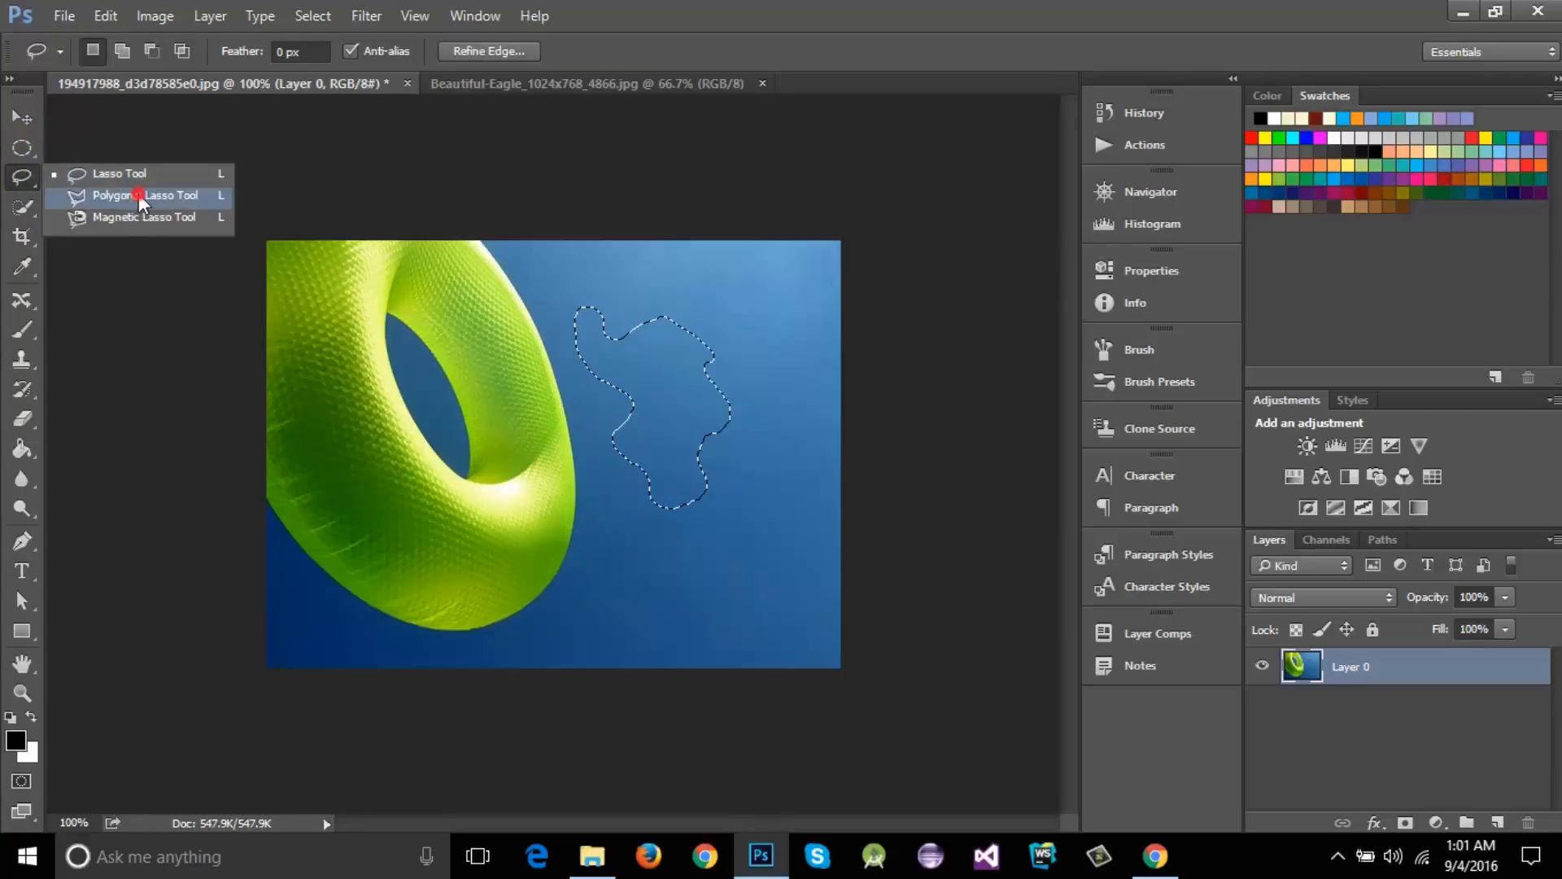
left_click(700, 389)
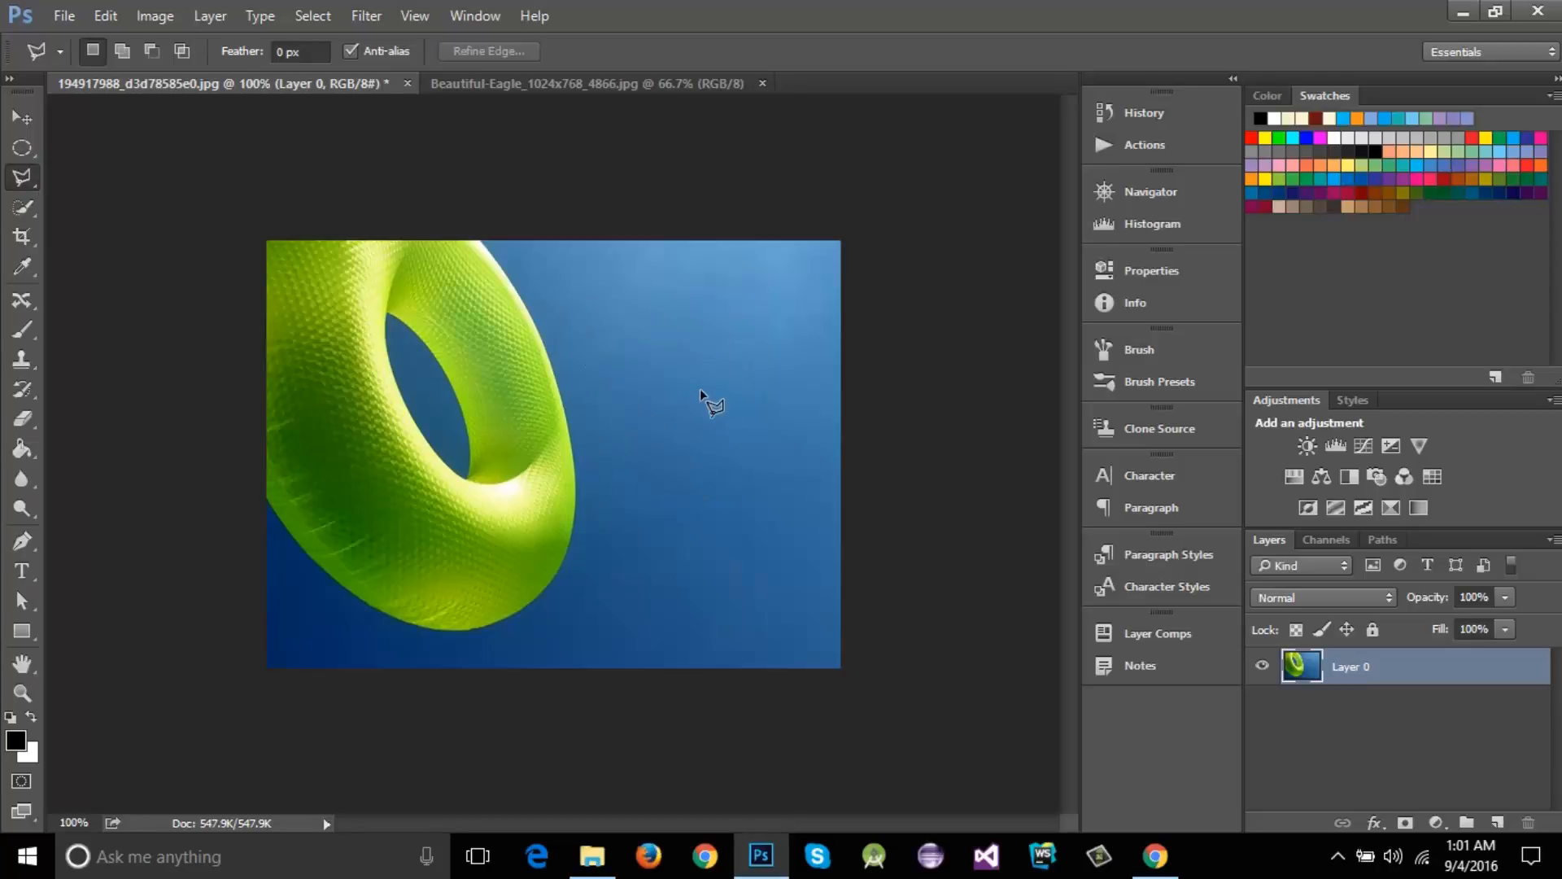
Step: Select the green ring with a closed Polygonal Lasso outline that follows its outer edge and runs outside the canvas at the image borders
right_click(22, 177)
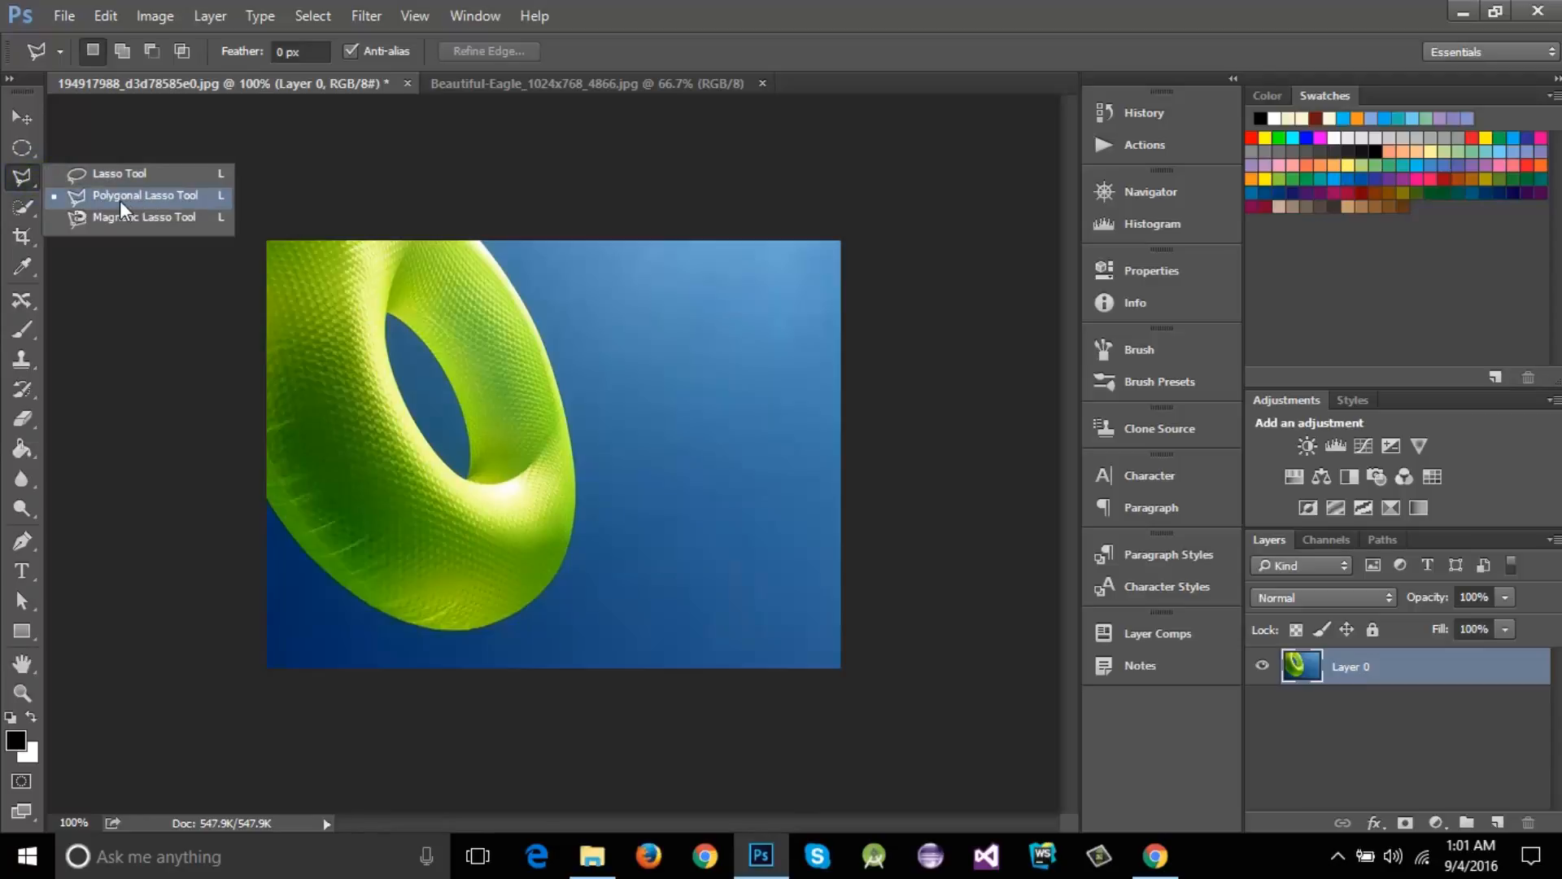
left_click(134, 197)
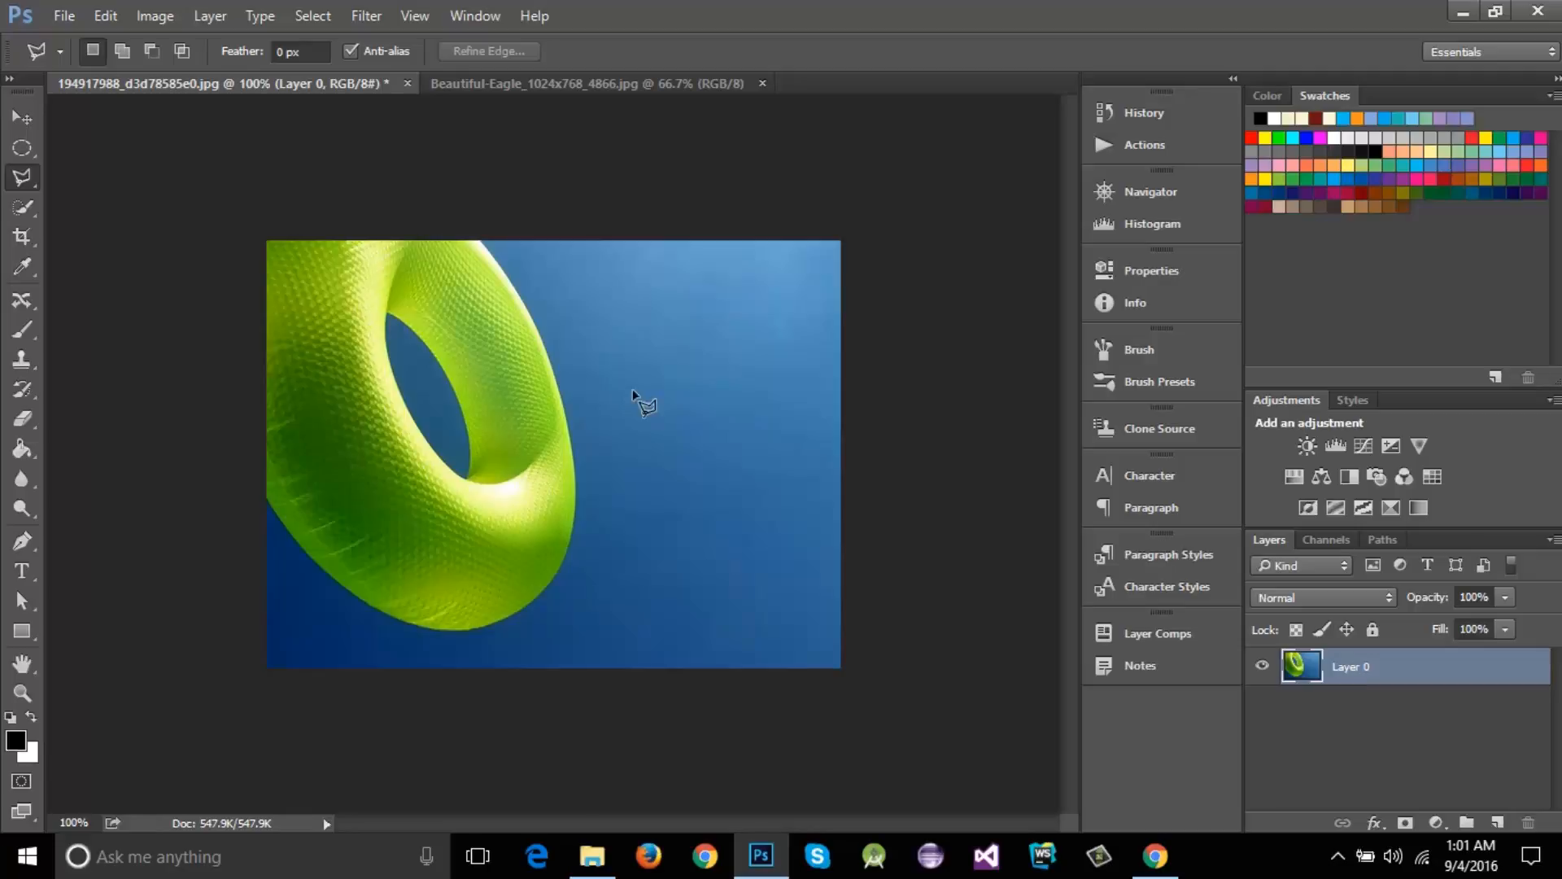
left_click(516, 286)
left_click(566, 413)
key("BackSpace")
left_click(541, 333)
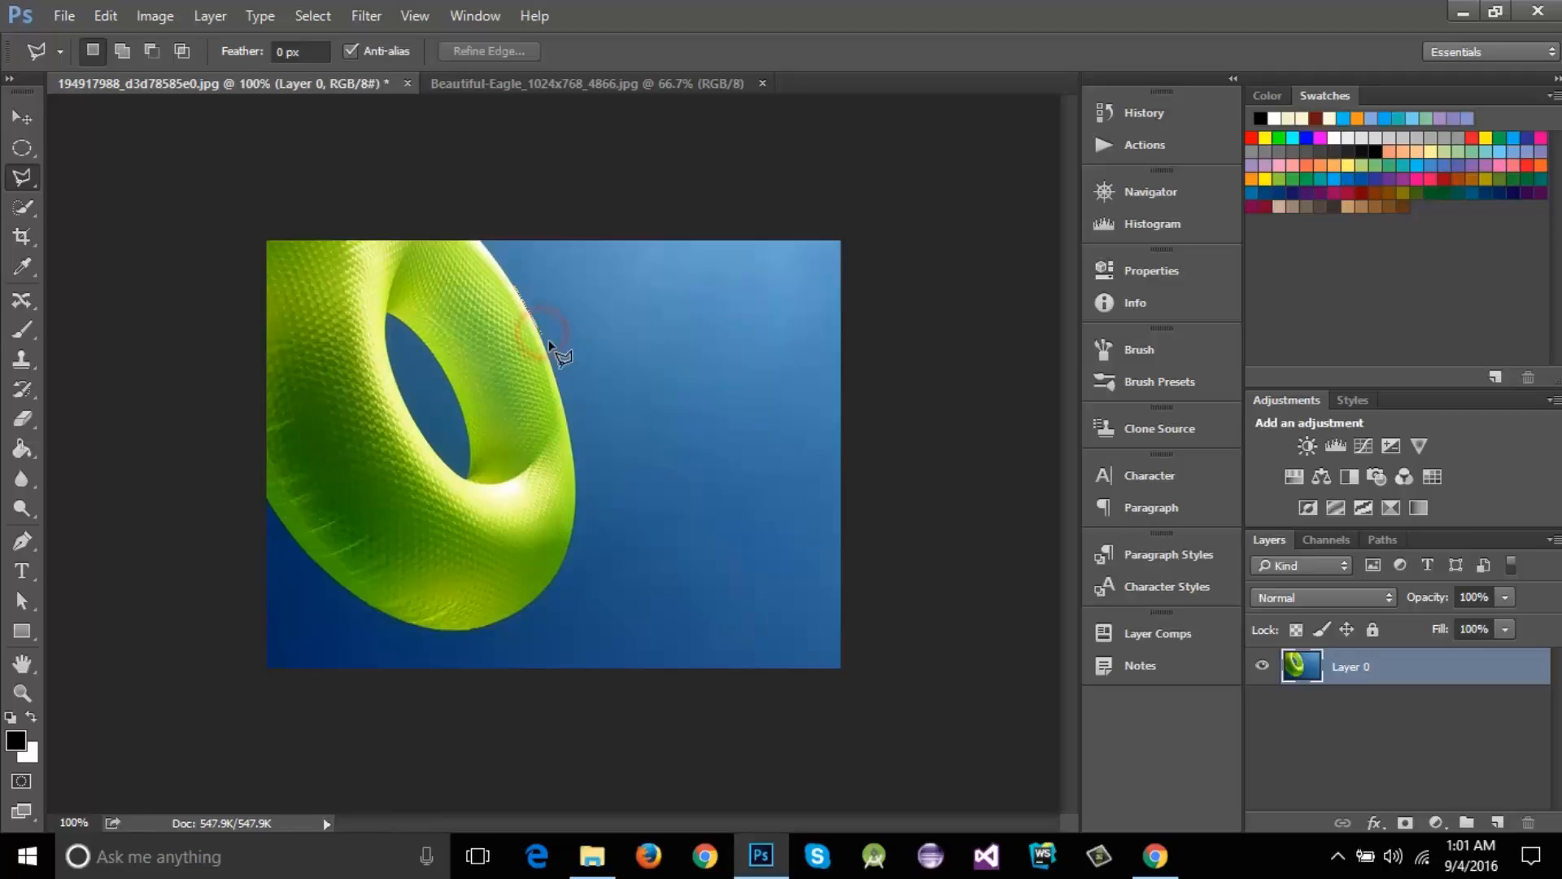
left_click(567, 398)
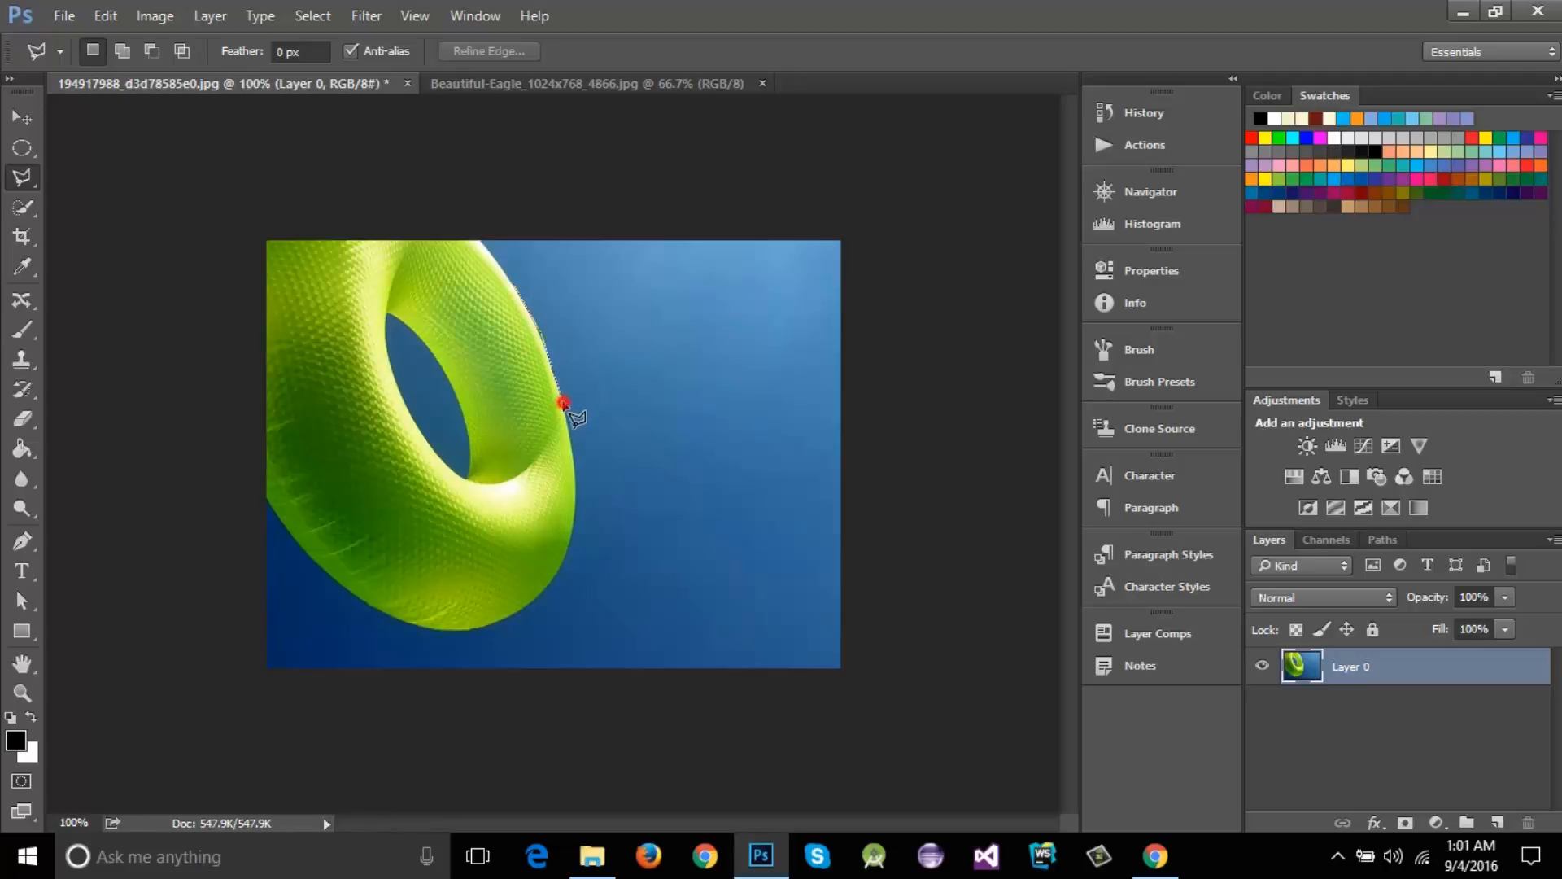
left_click(577, 480)
left_click(580, 521)
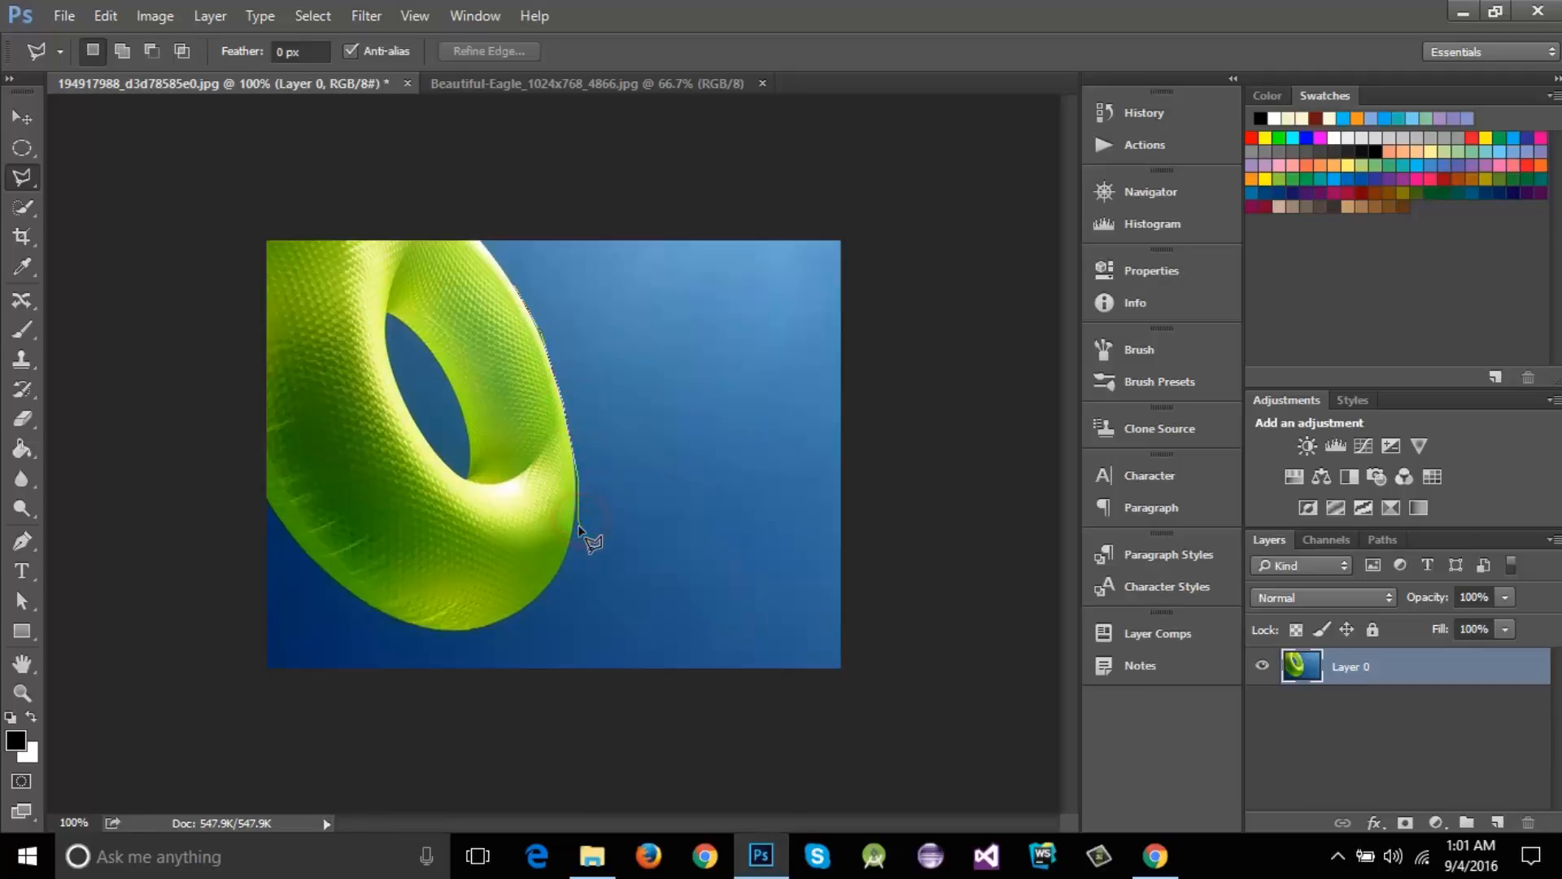
left_click(567, 581)
left_click(543, 608)
left_click(498, 633)
left_click(420, 640)
left_click(352, 610)
left_click(309, 562)
left_click(267, 509)
left_click(252, 488)
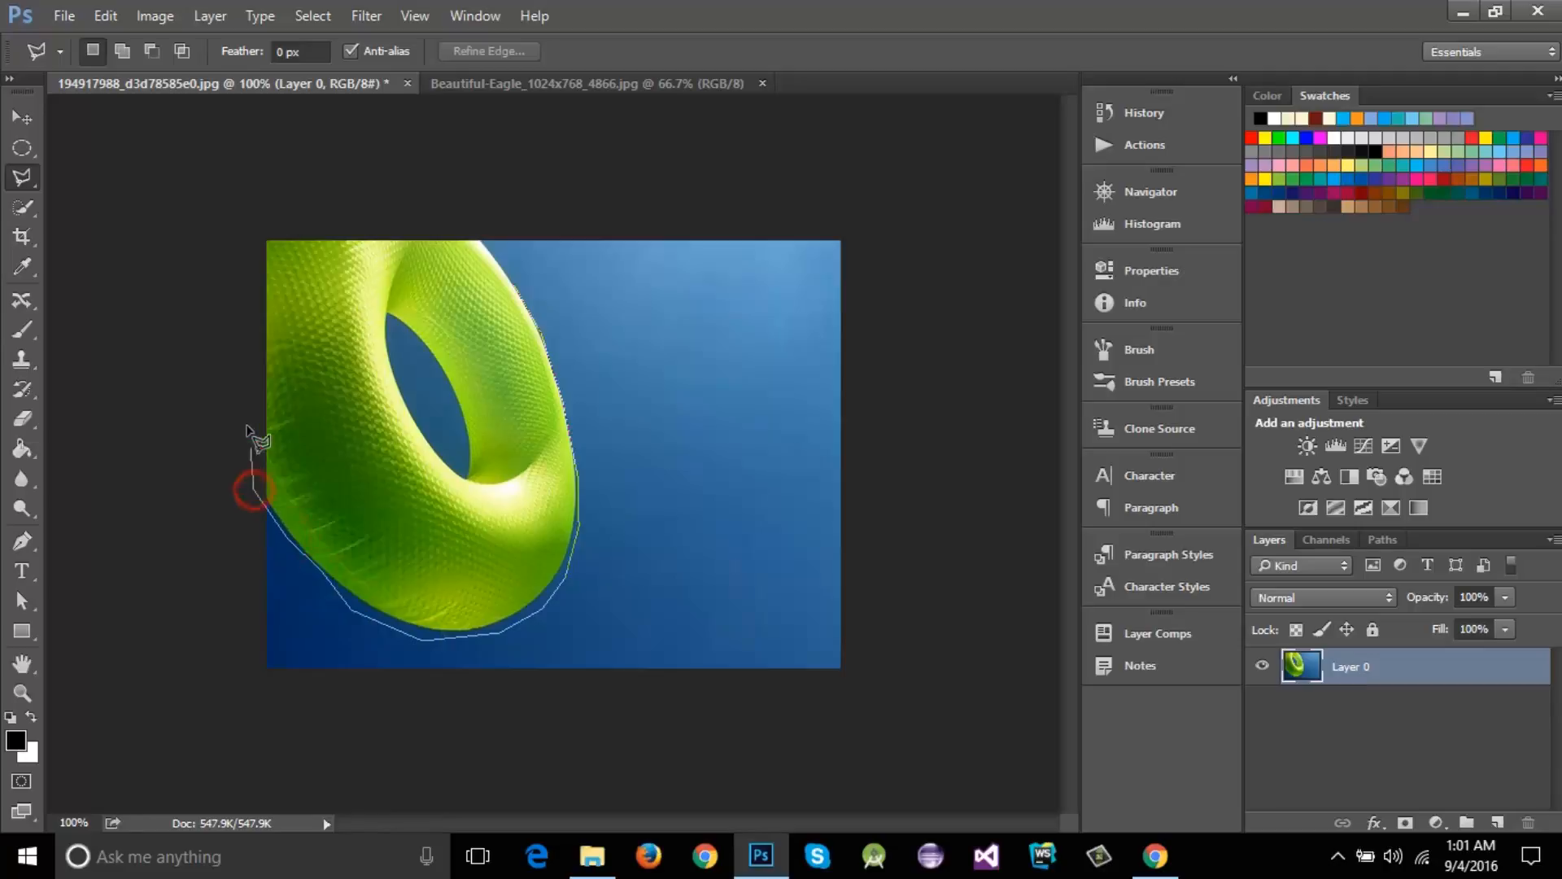
left_click(259, 219)
left_click(475, 216)
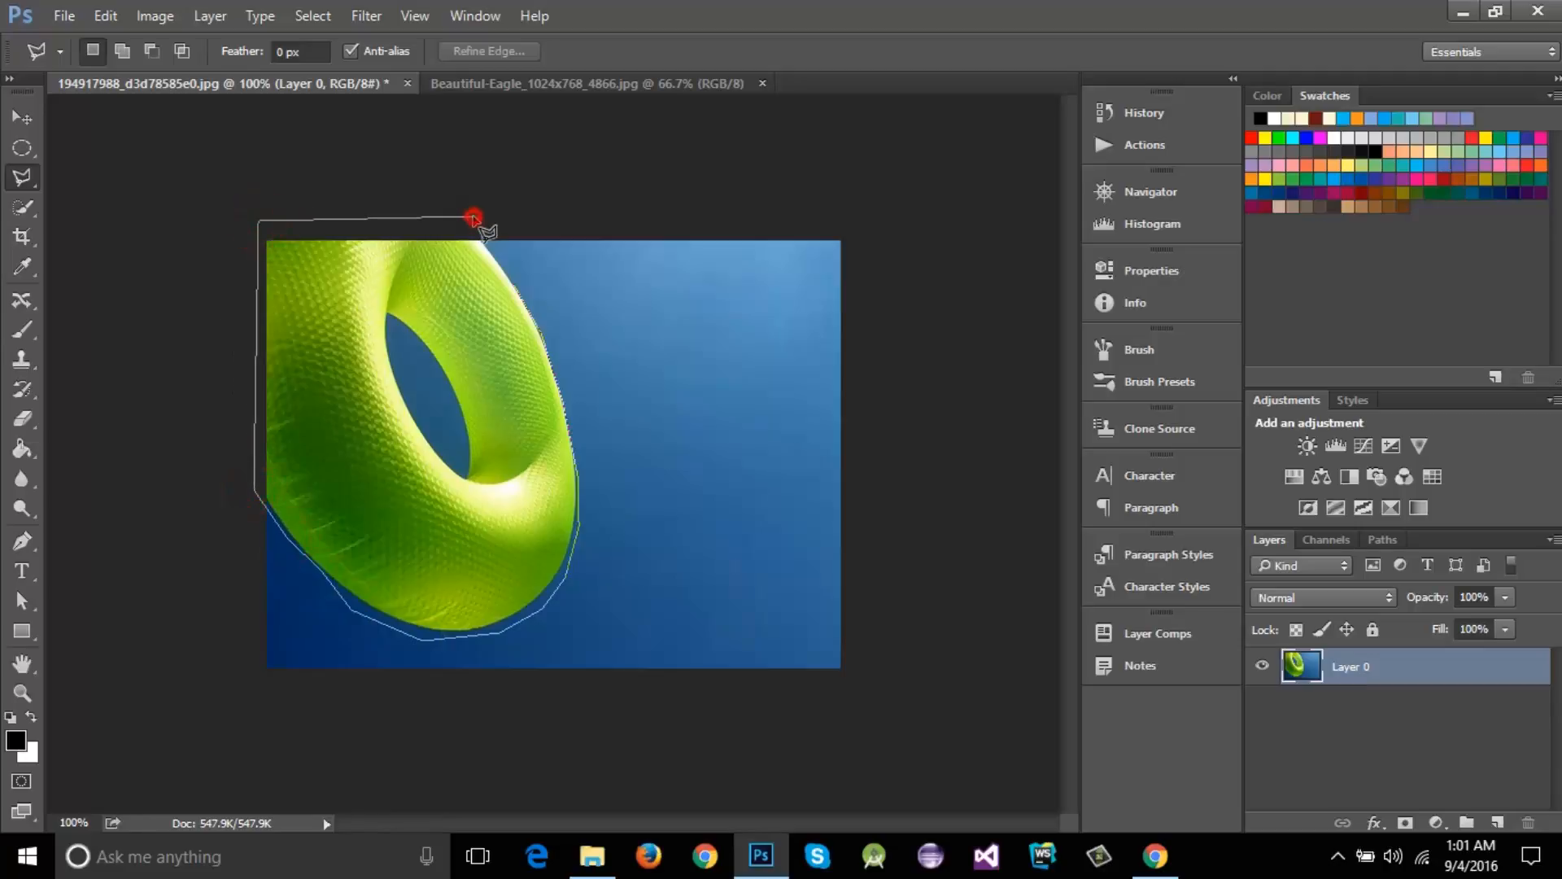
left_click(517, 293)
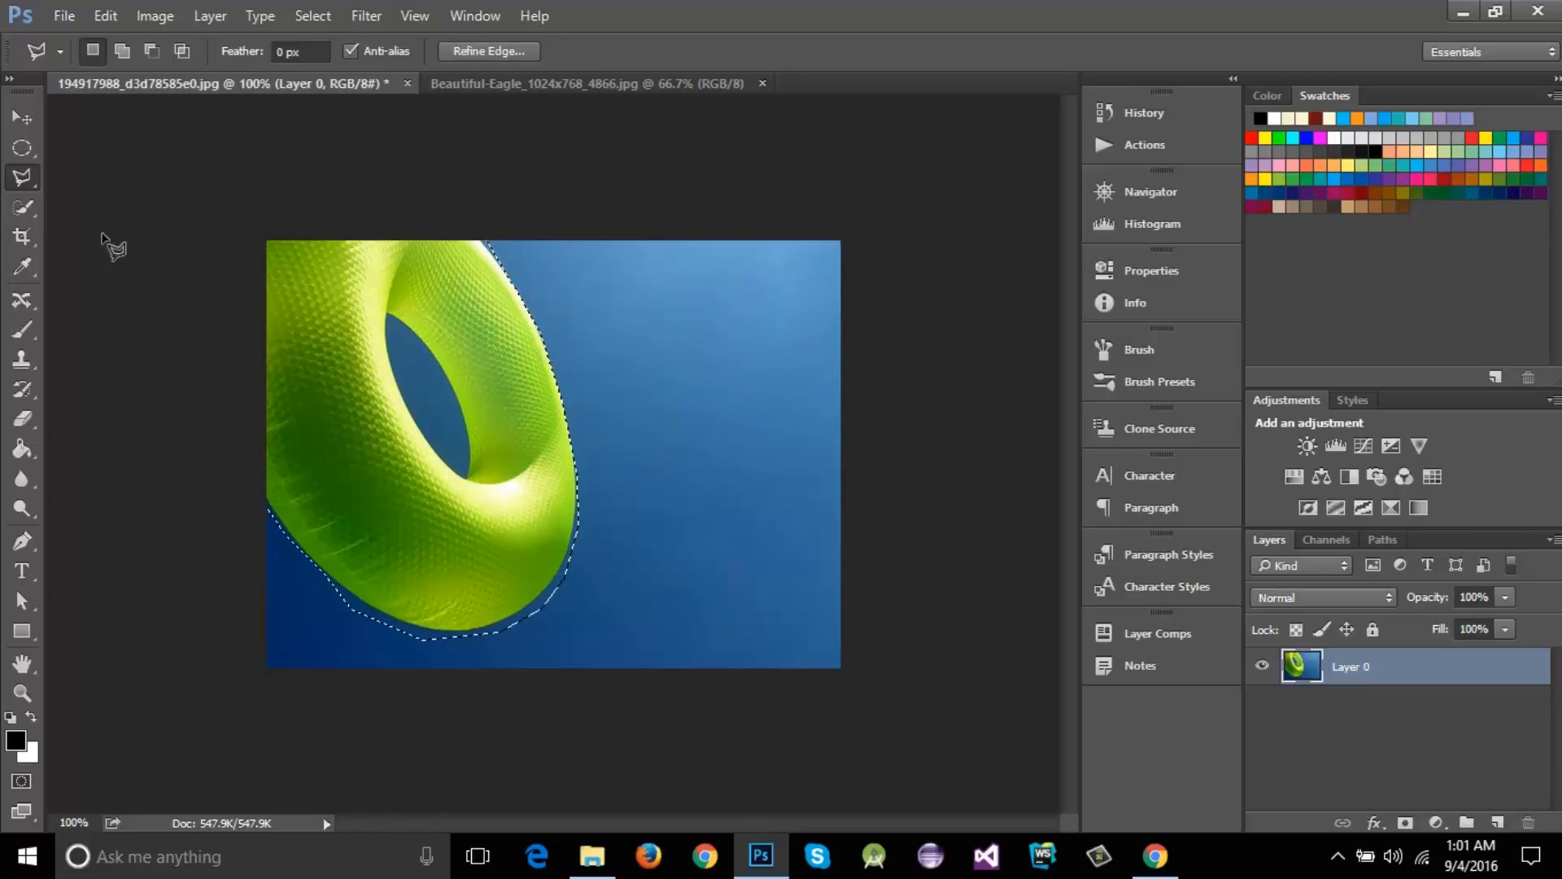
Step: Clear the polygonal selection and trace a closed selection around the green ring's outer edge with the Magnetic Lasso tool
left_click(37, 184)
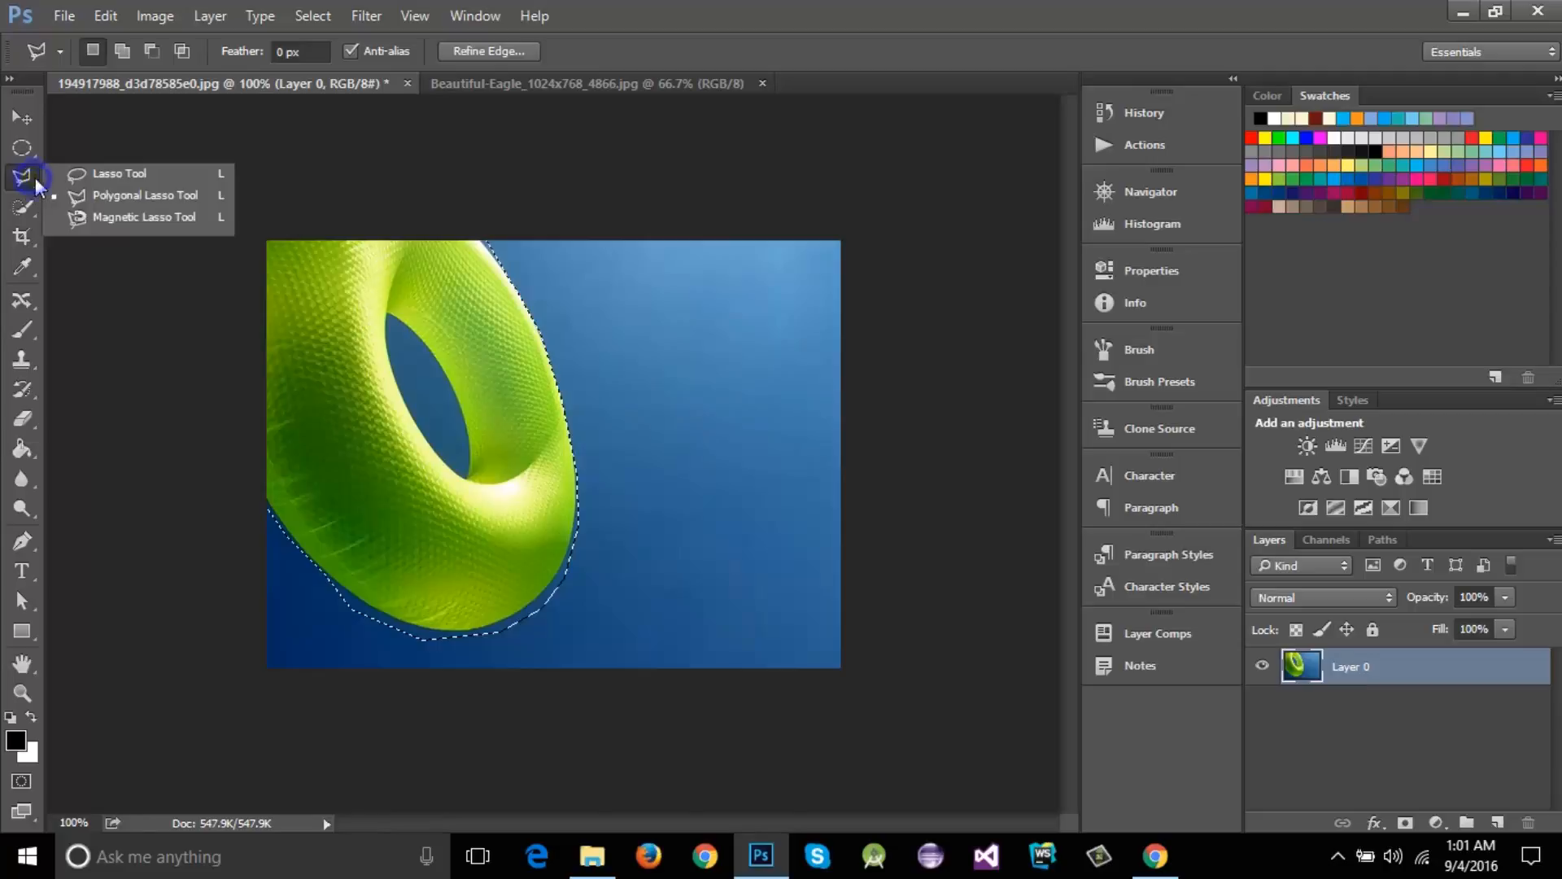
left_click(135, 217)
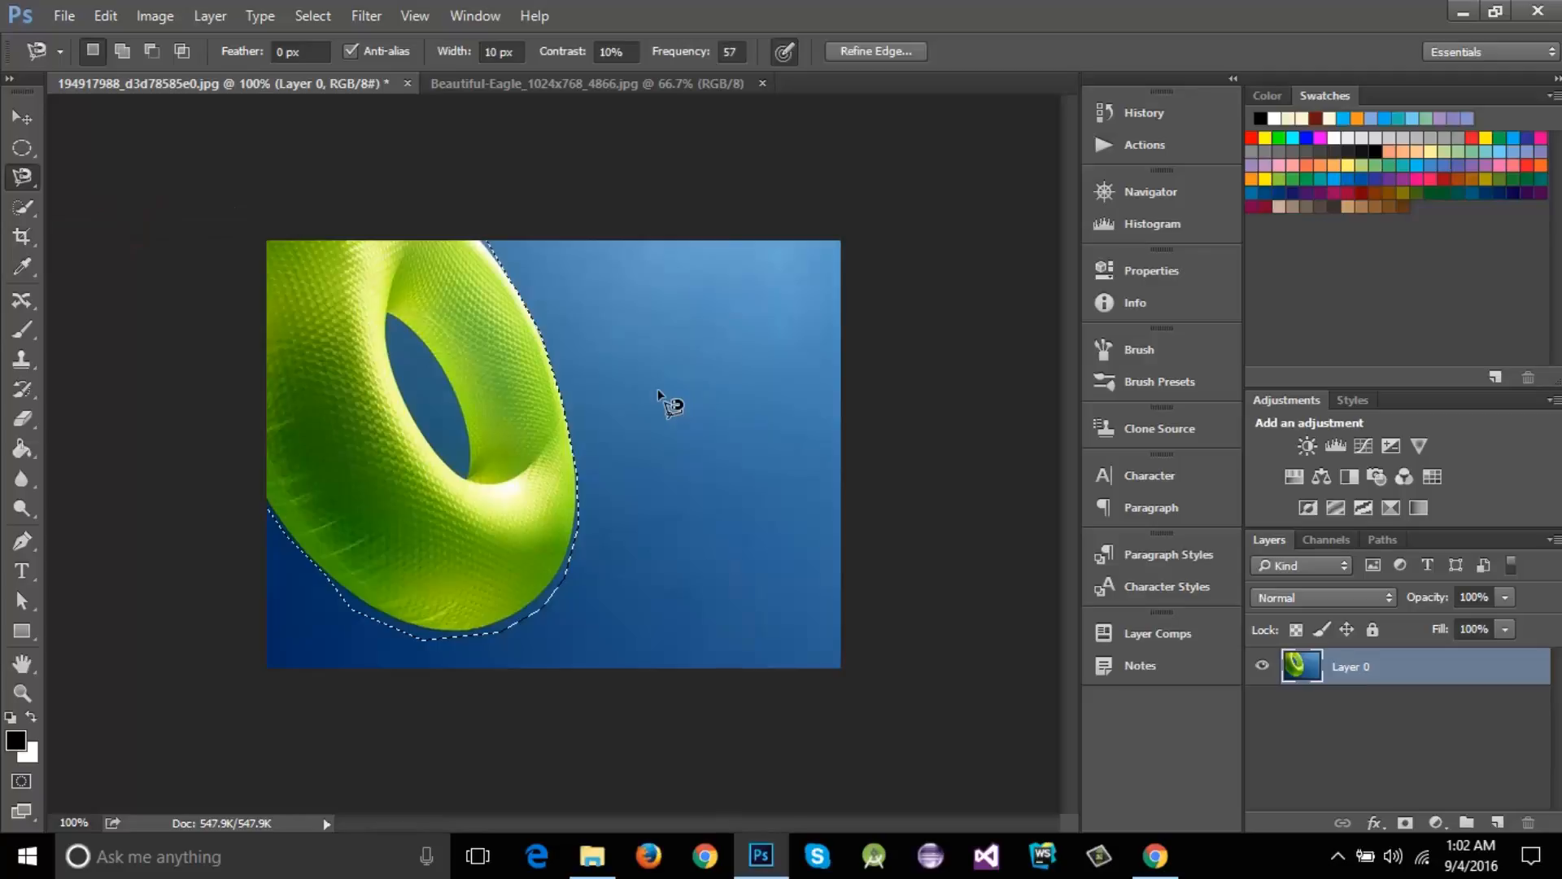
key("ctrl+d")
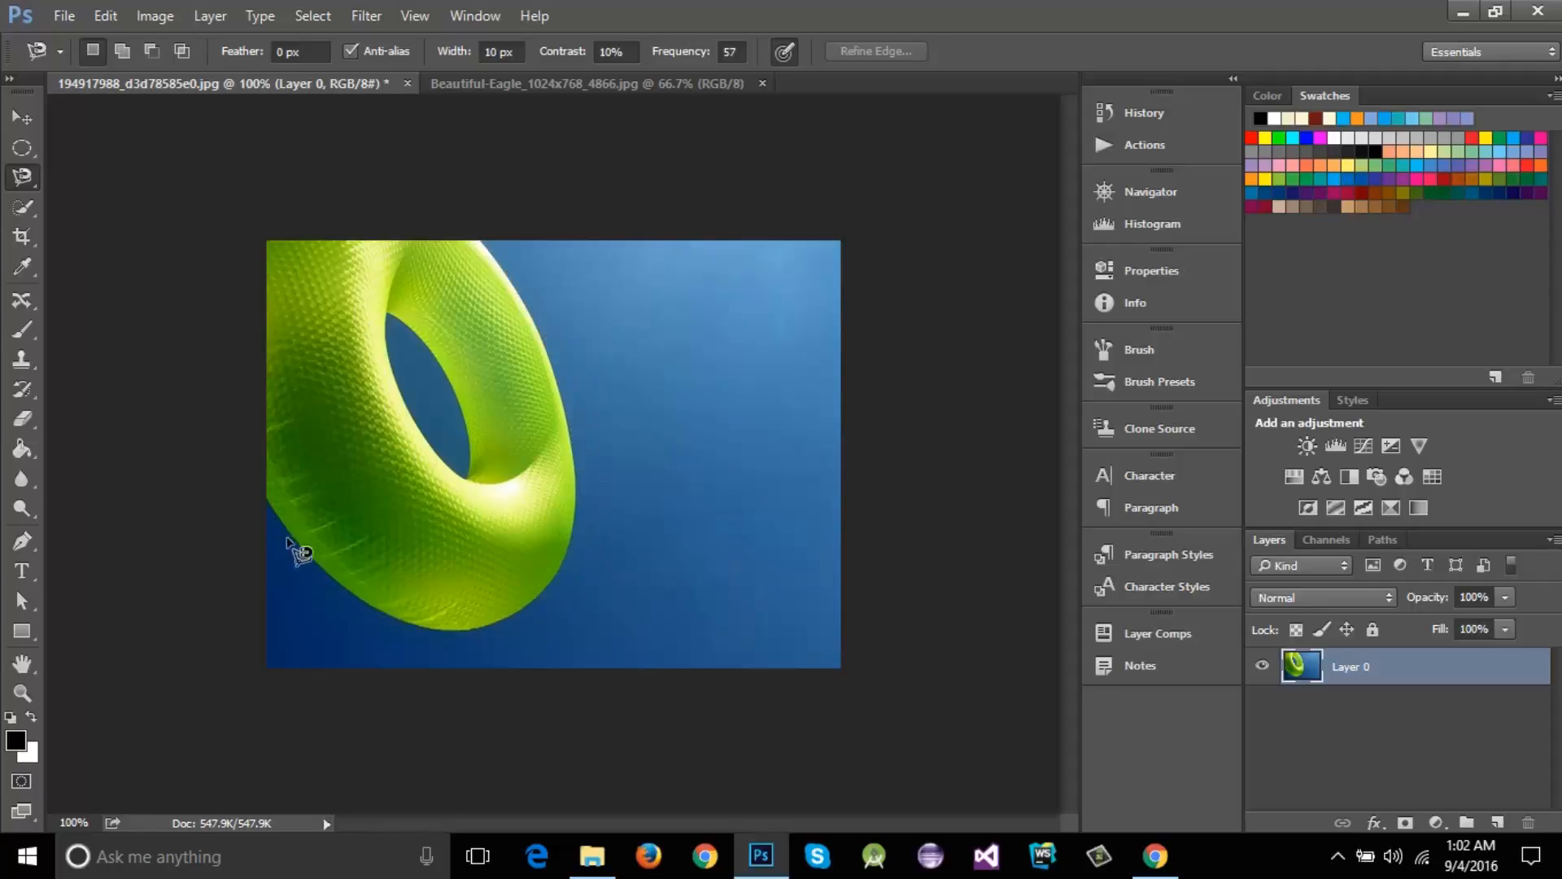
left_click(482, 244)
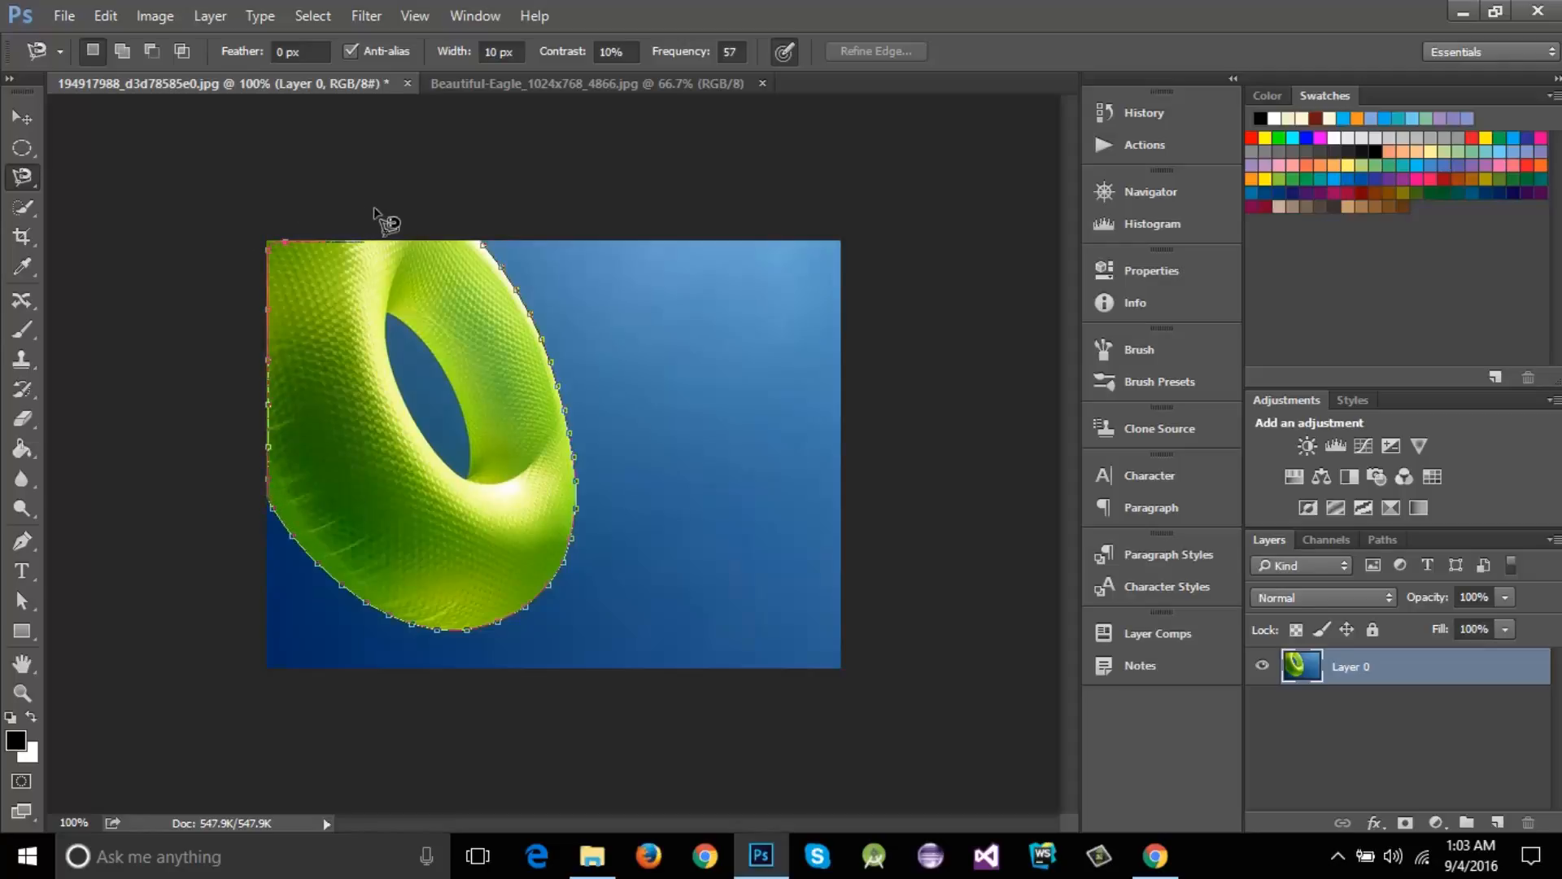
left_click(486, 246)
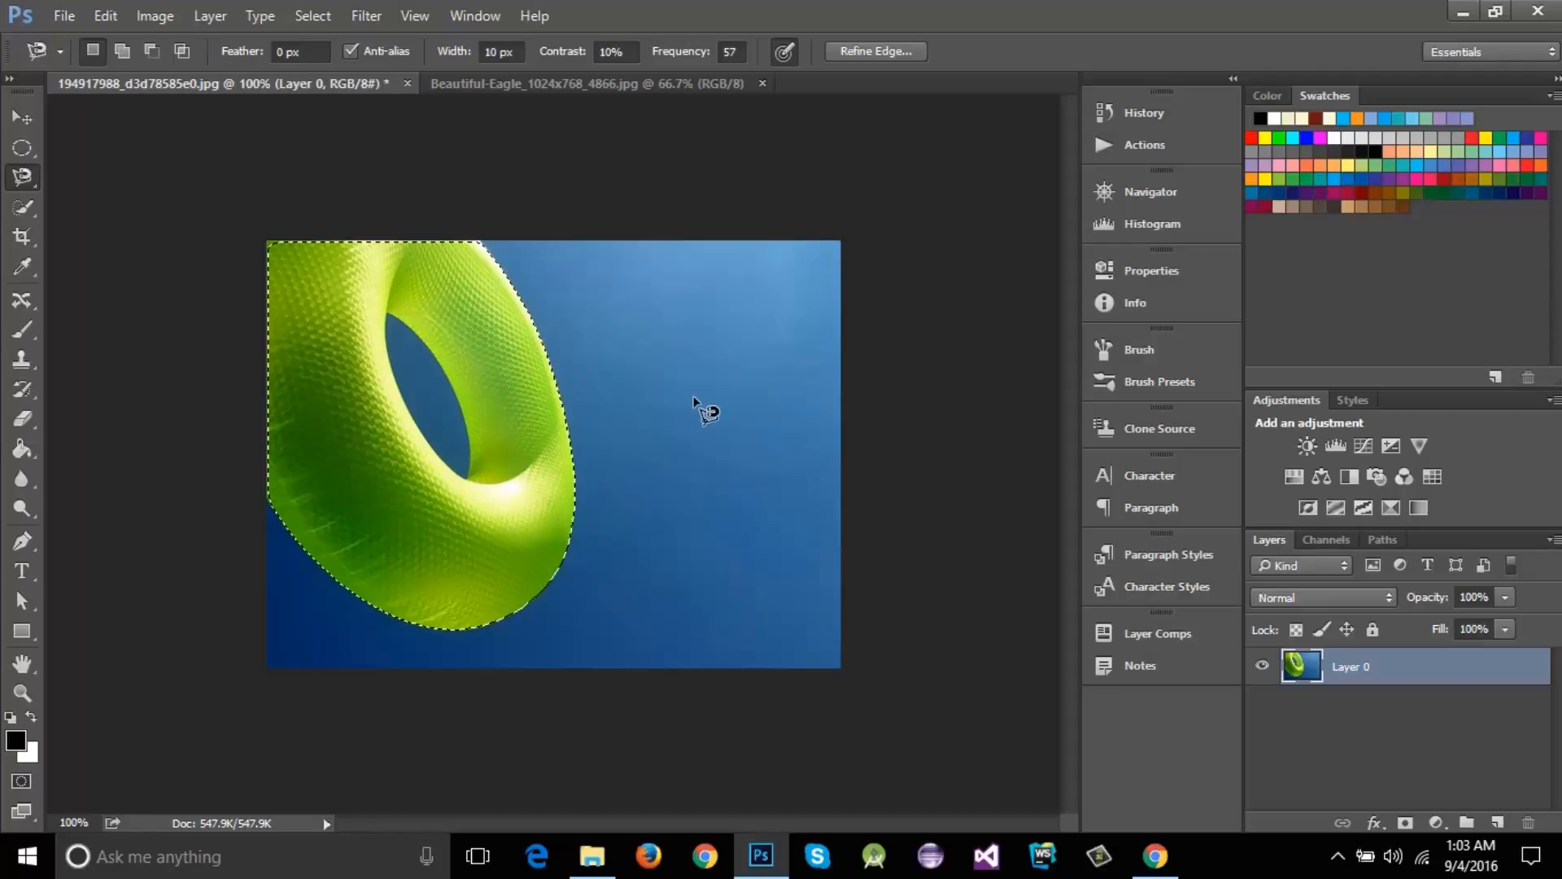
Step: Move the selected green ring to the right over the blue background with the Move tool, and undo the move
key("v")
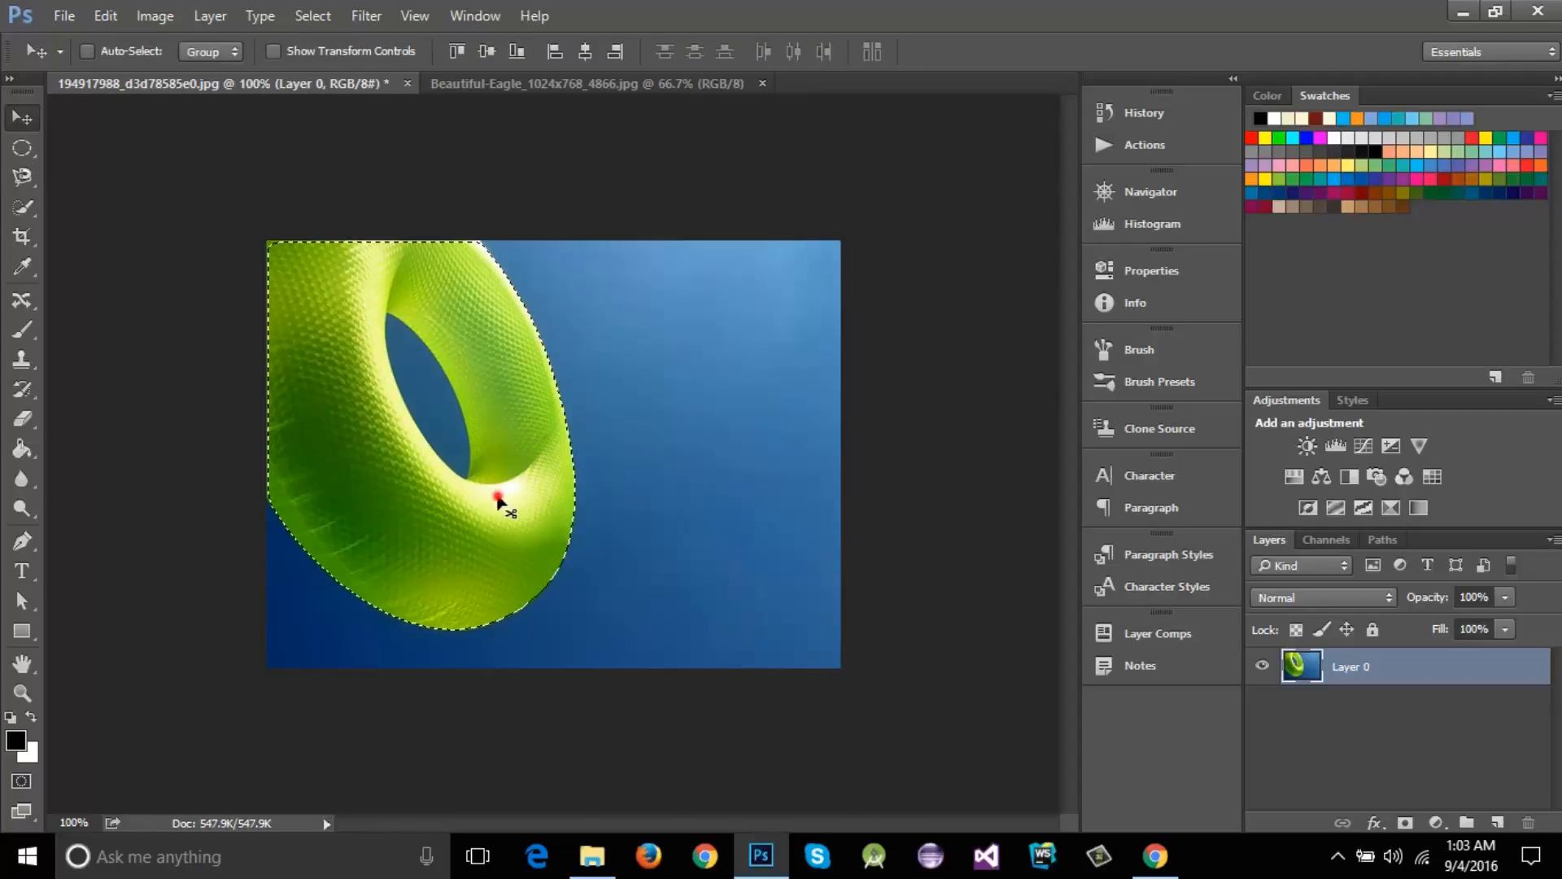
mouse_move(503, 500)
left_mouse_down()
mouse_move(764, 508)
mouse_move(475, 508)
mouse_move(701, 506)
mouse_move(607, 507)
left_mouse_up()
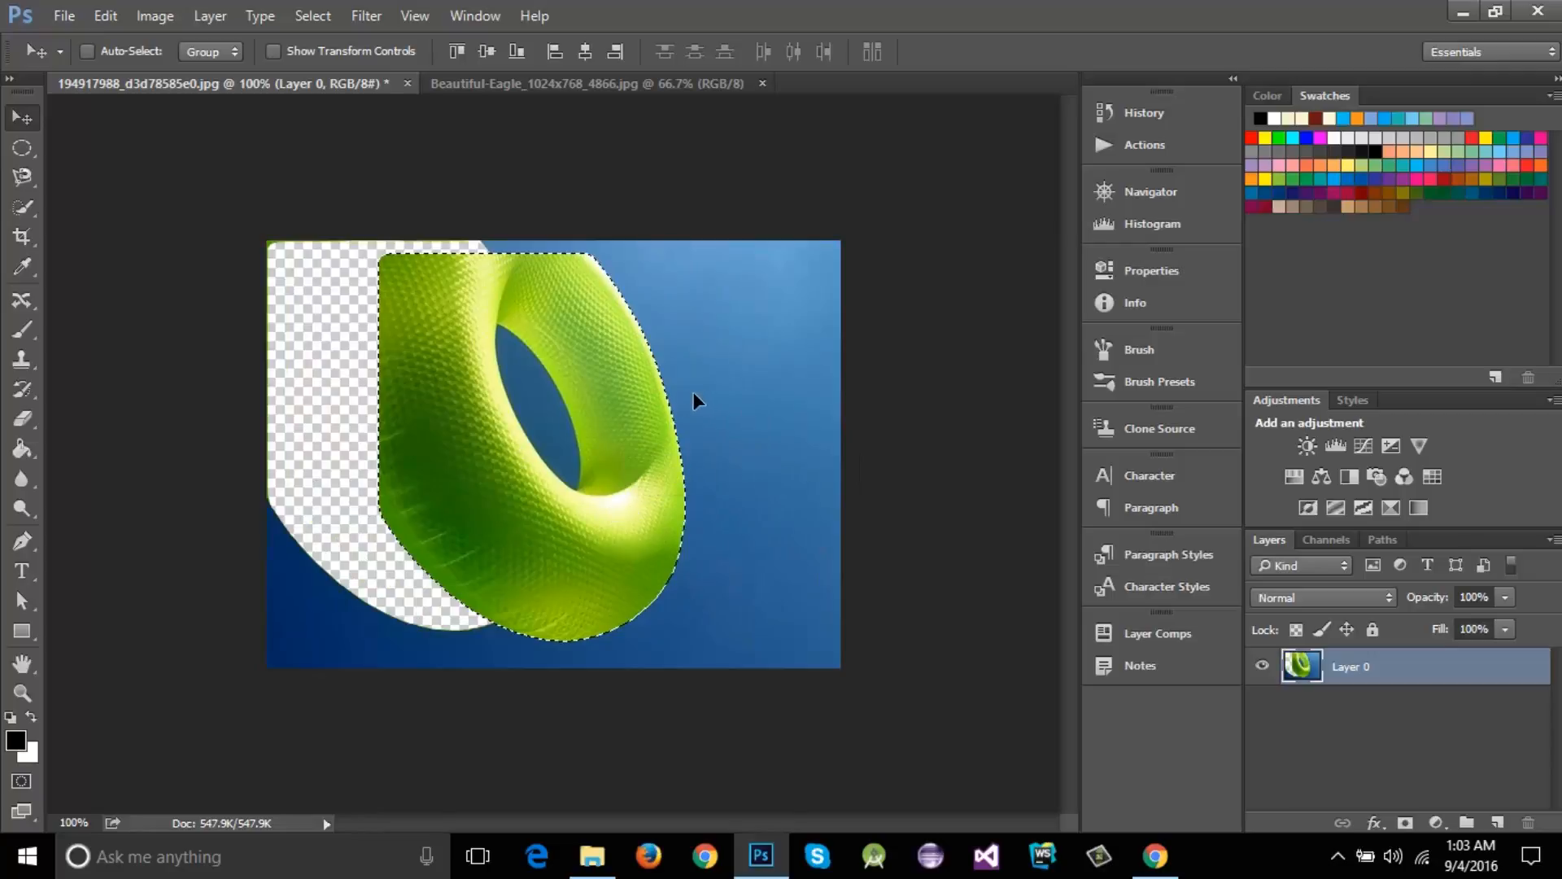
key("ctrl+z")
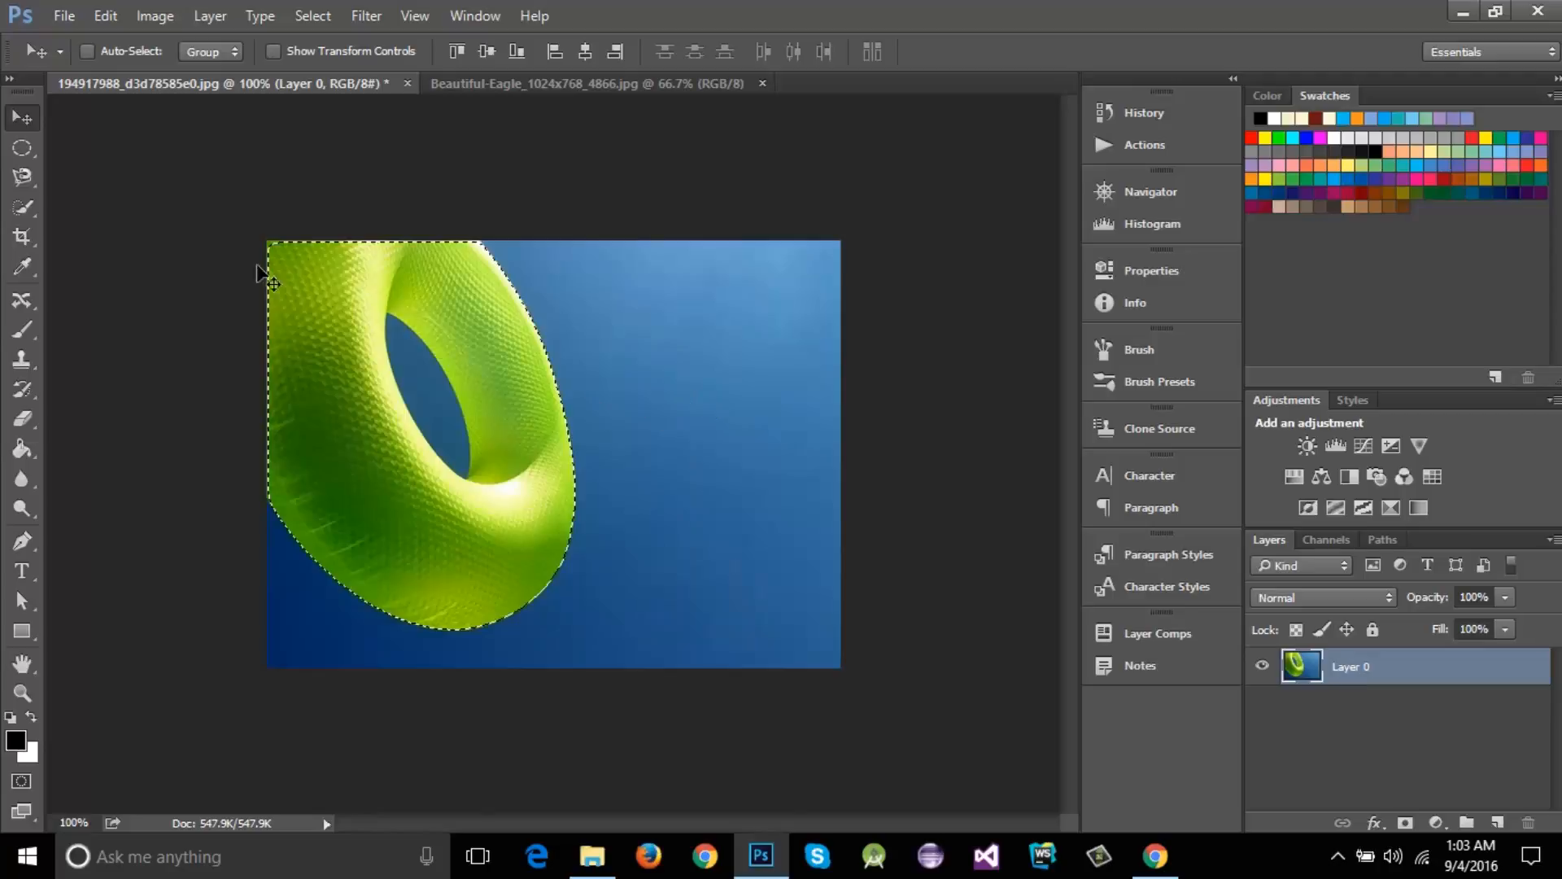
left_click(25, 177)
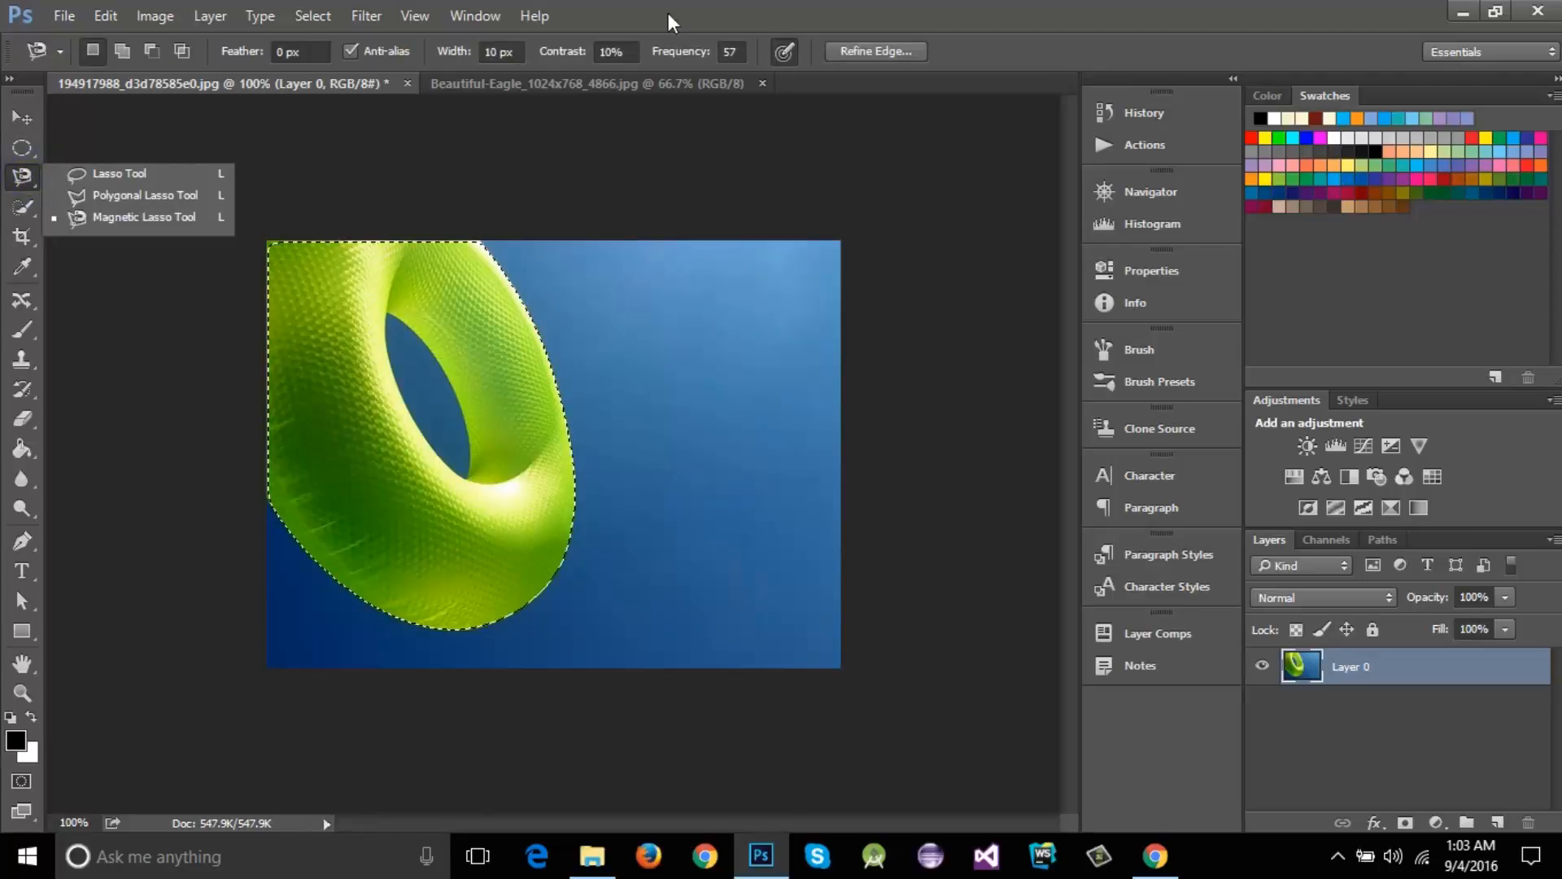
left_click(106, 217)
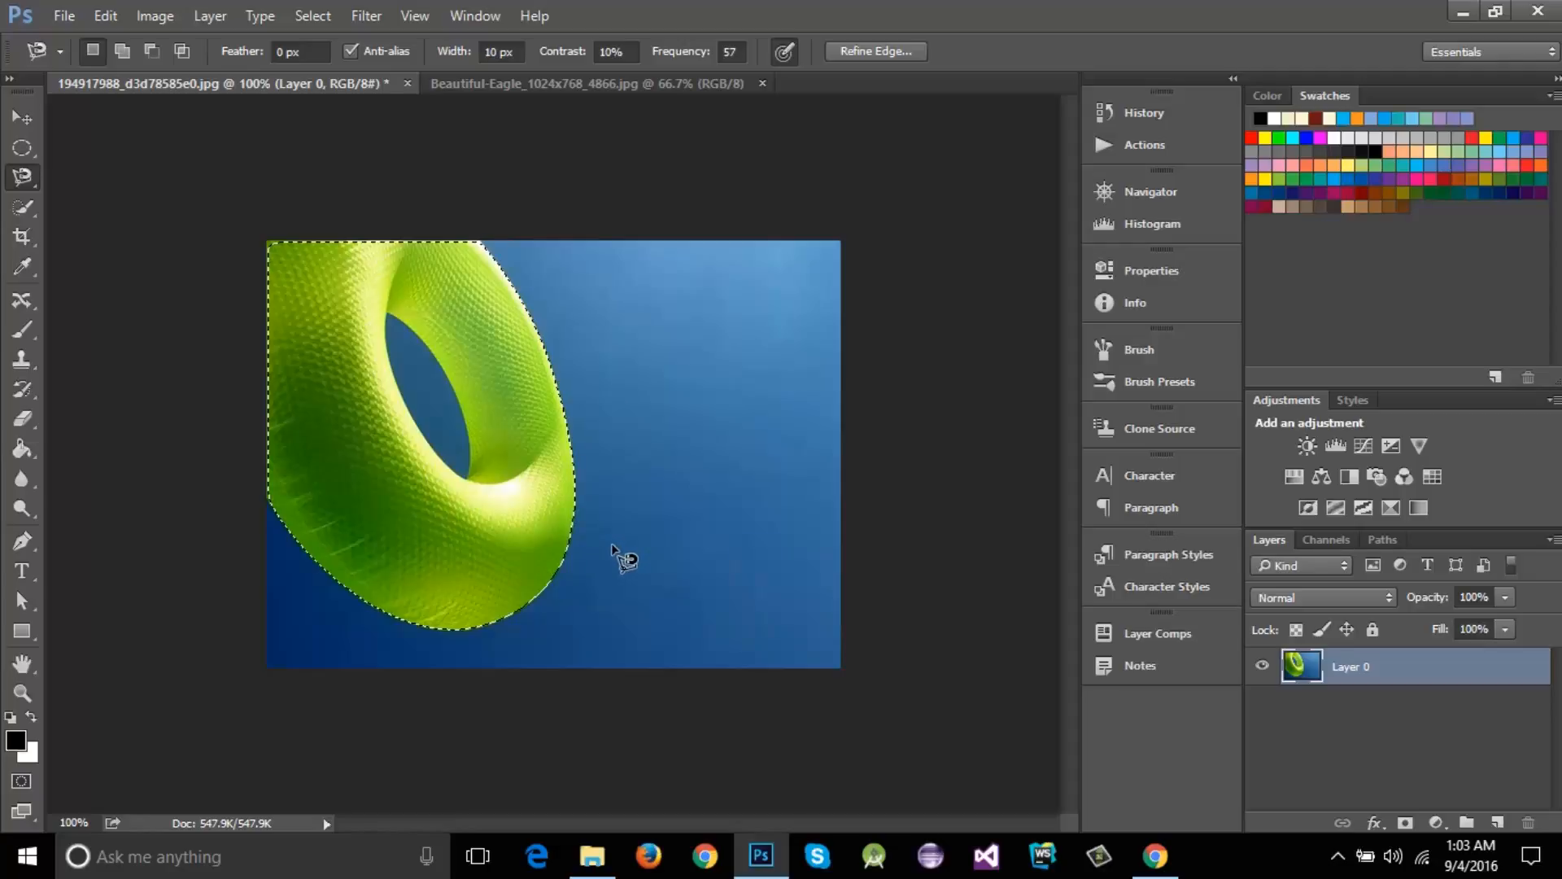
right_click(30, 184)
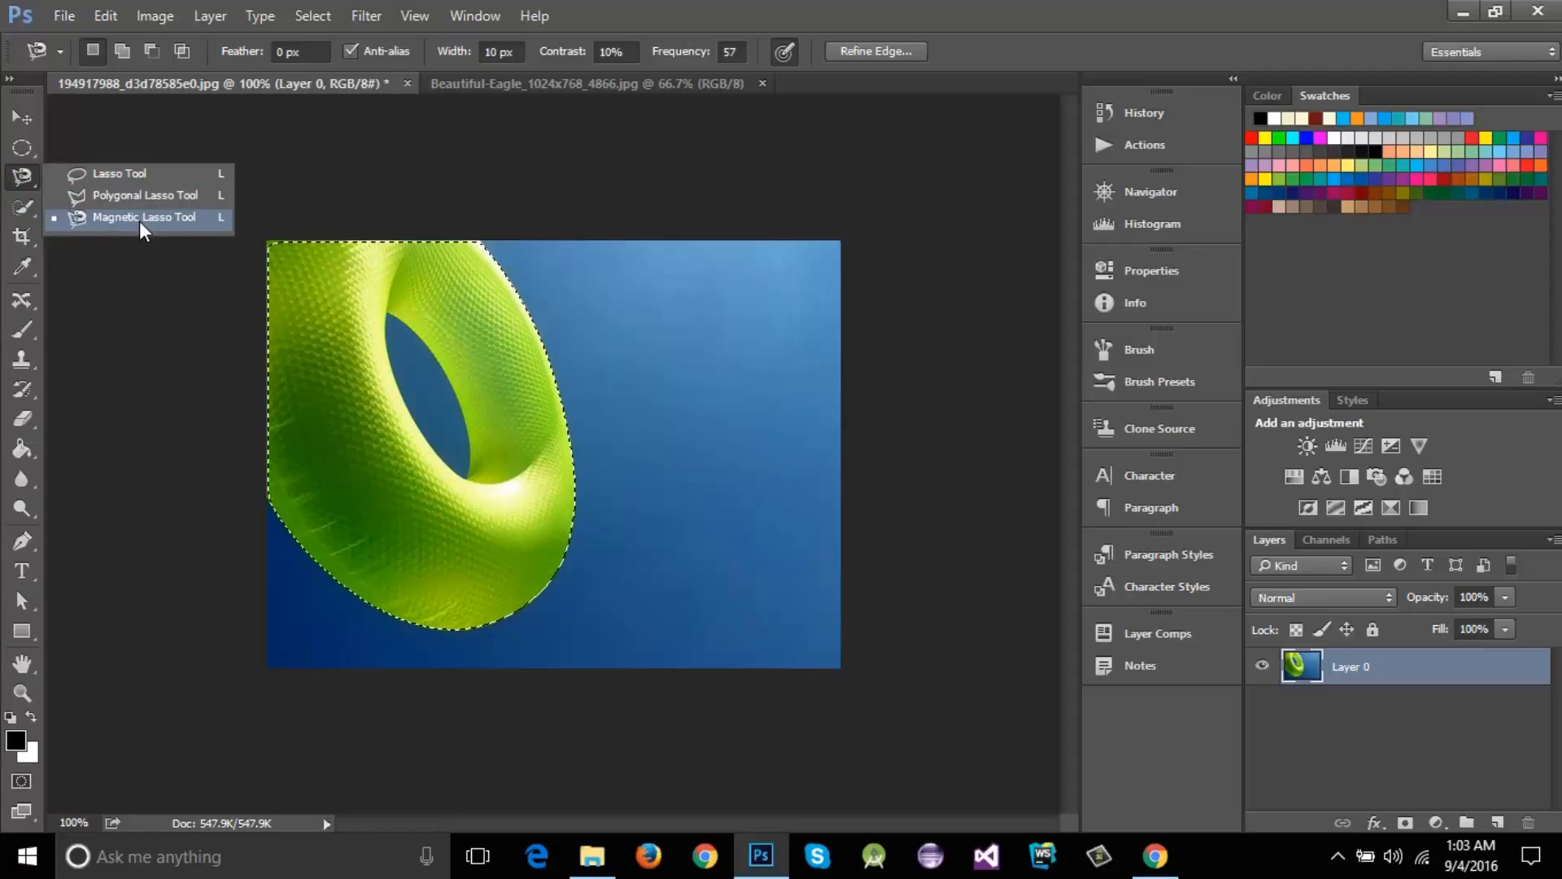
left_click(137, 219)
right_click(21, 176)
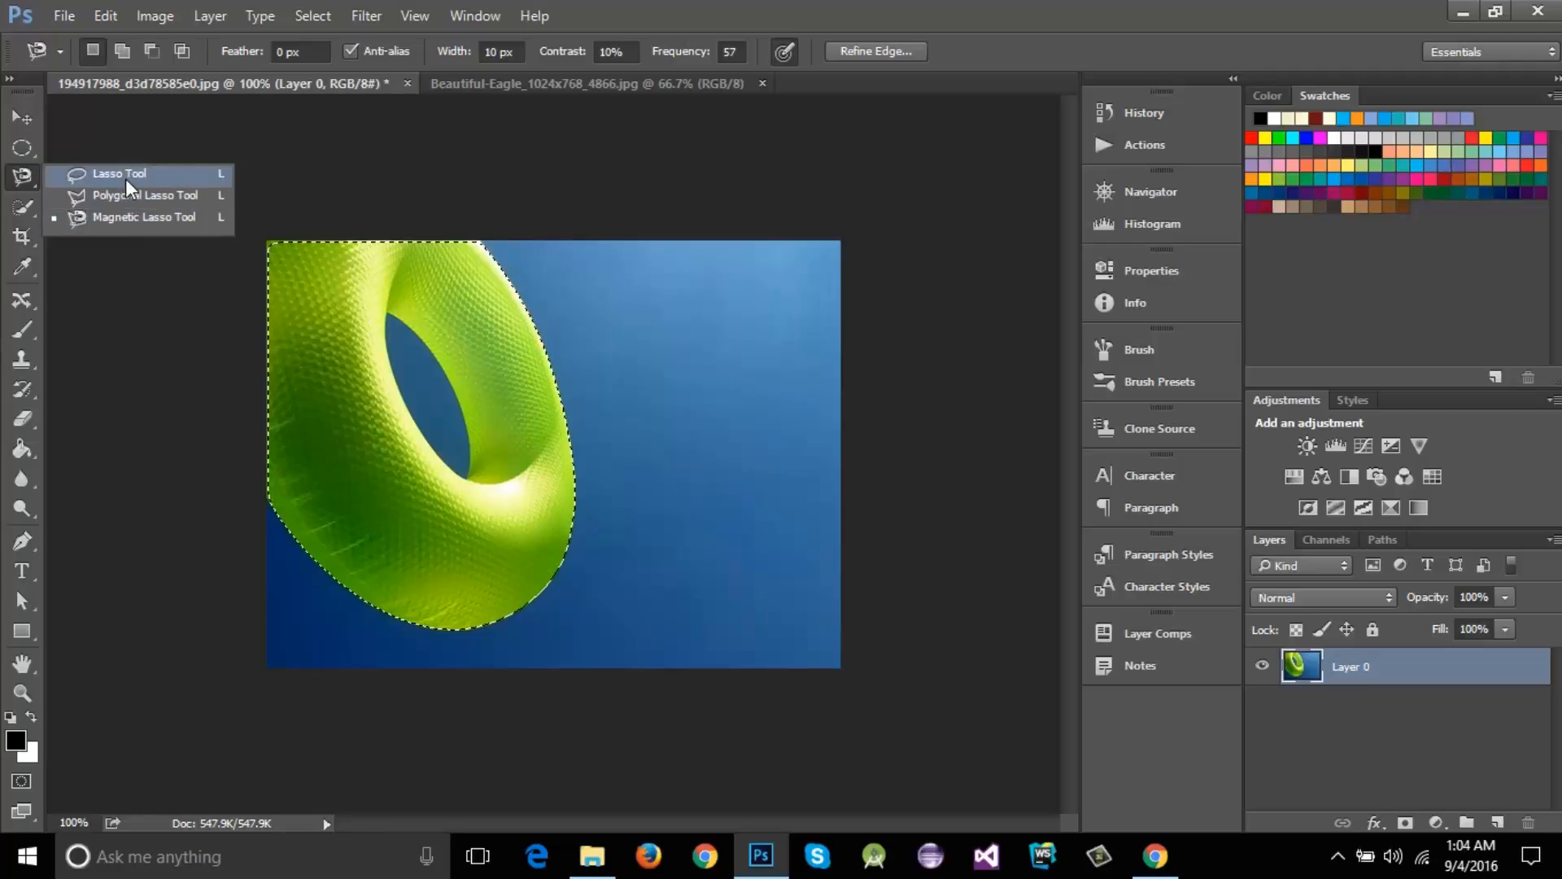
left_click(916, 11)
Step: Clear the ring selection and select a small patch of blue background at the image's upper edge with the Quick Selection tool
left_click(26, 211)
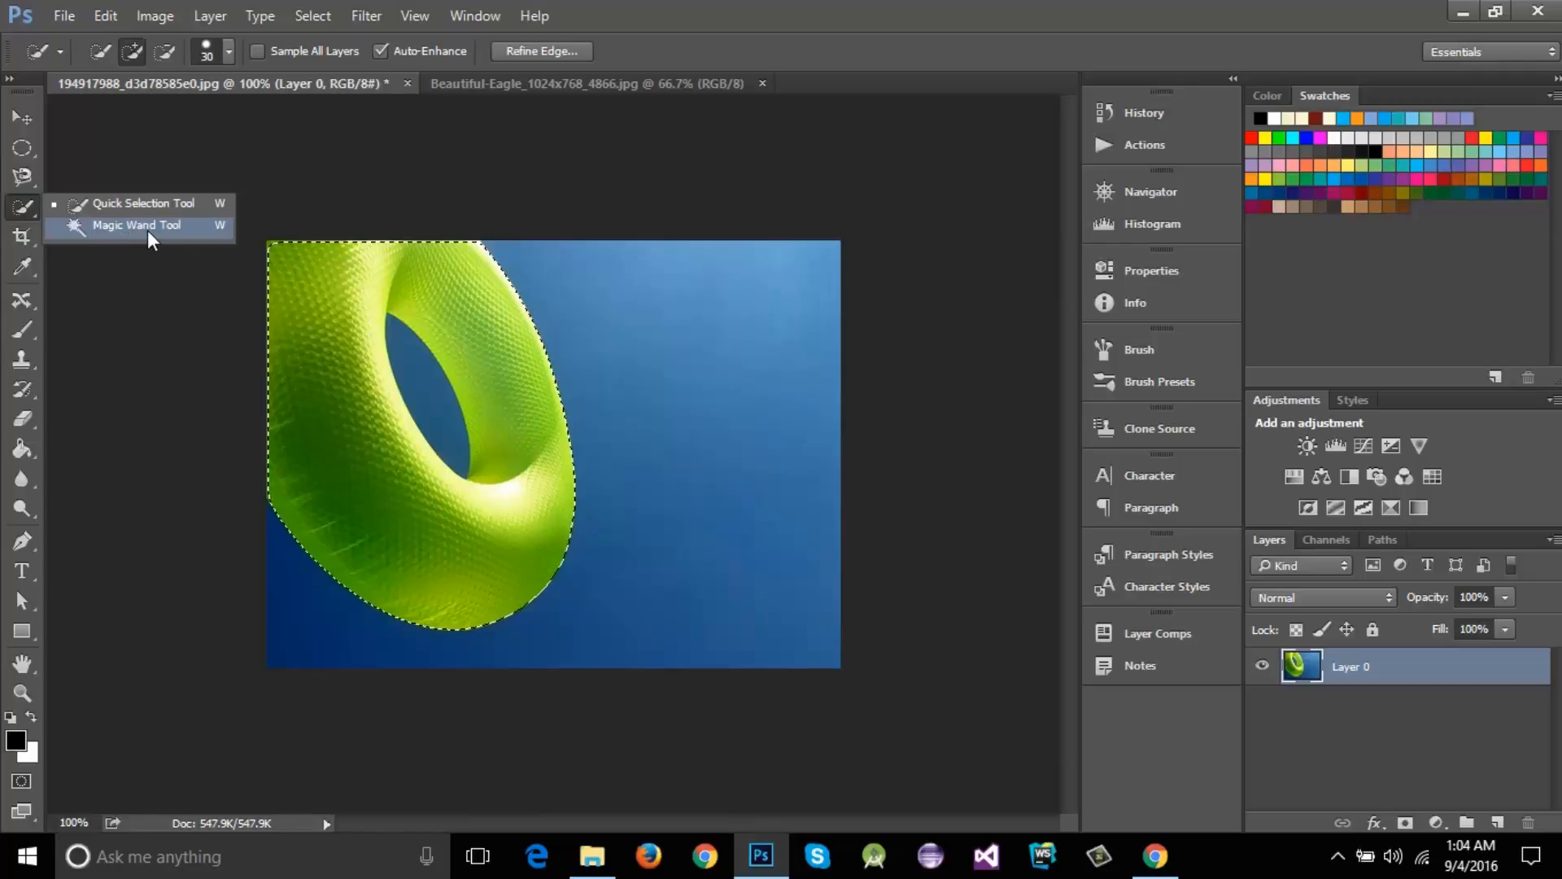
left_click(806, 26)
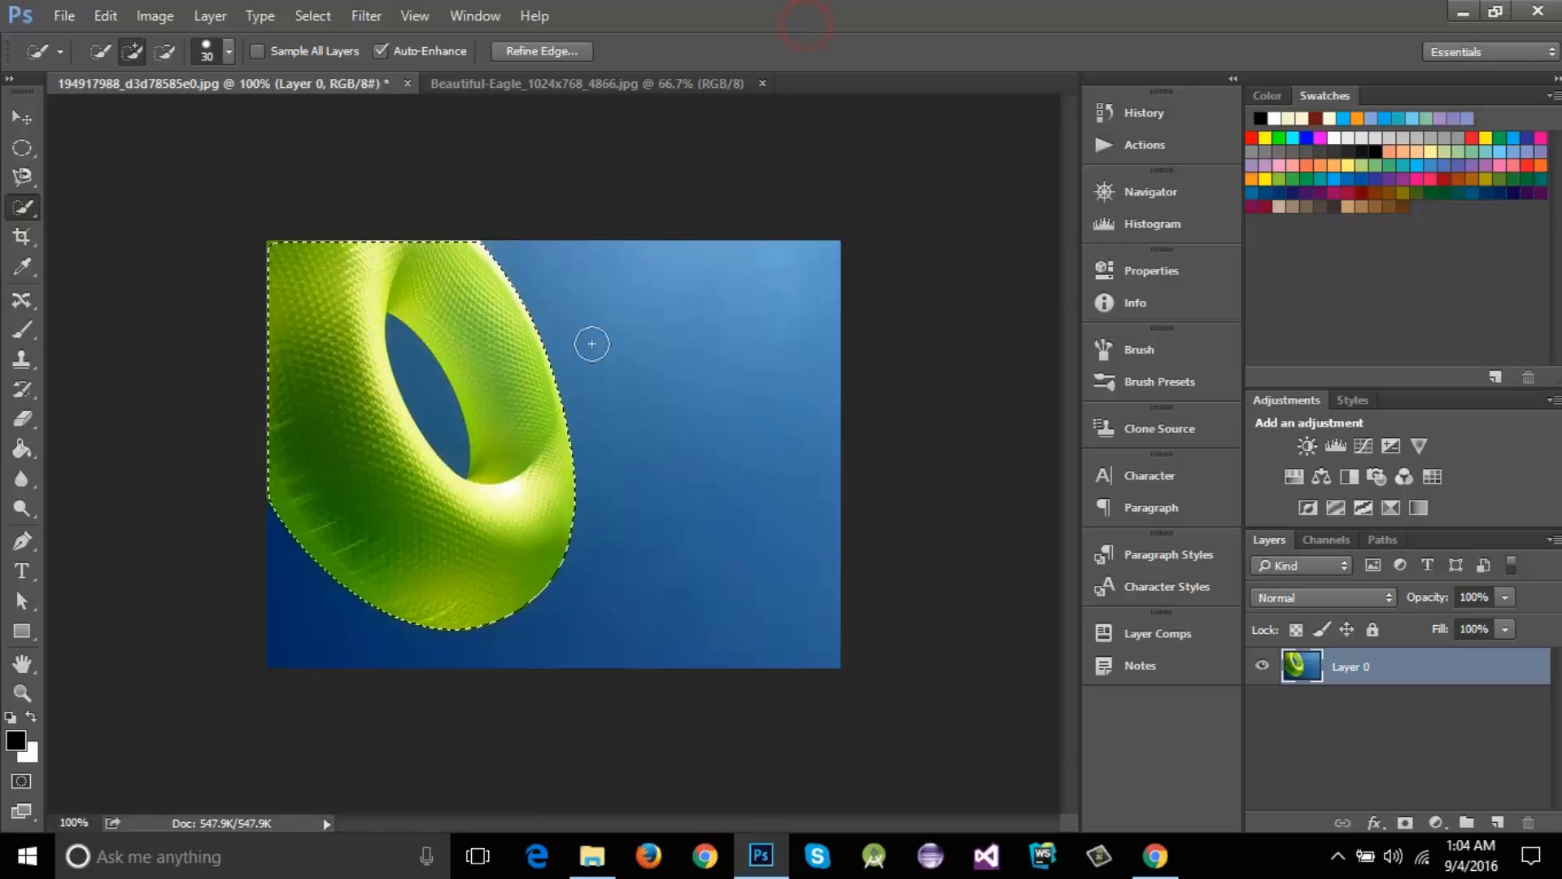
left_click(22, 207)
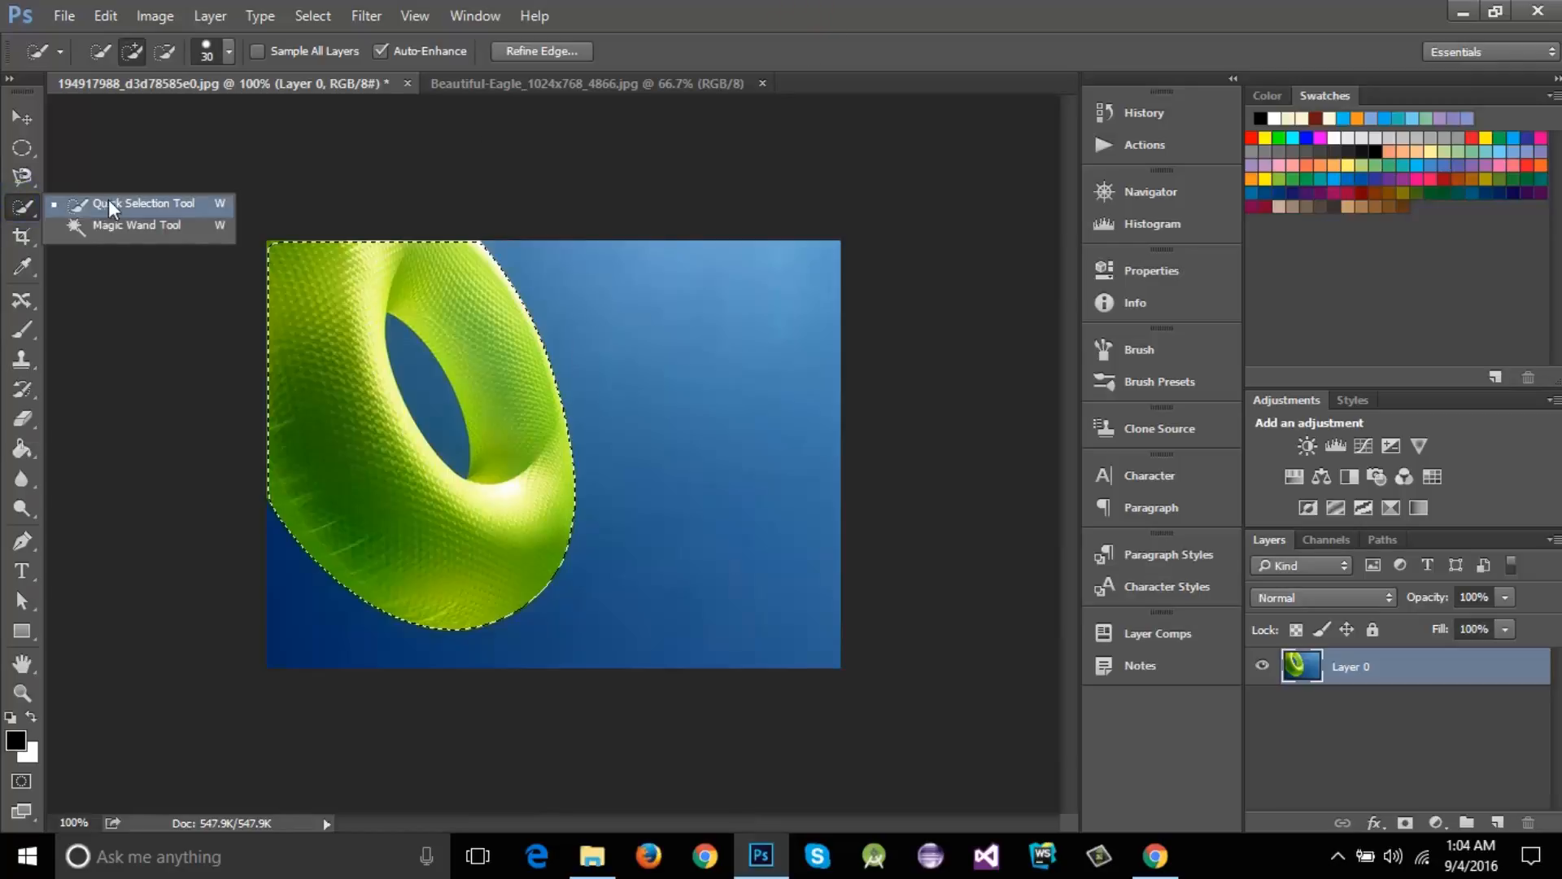
left_click(144, 202)
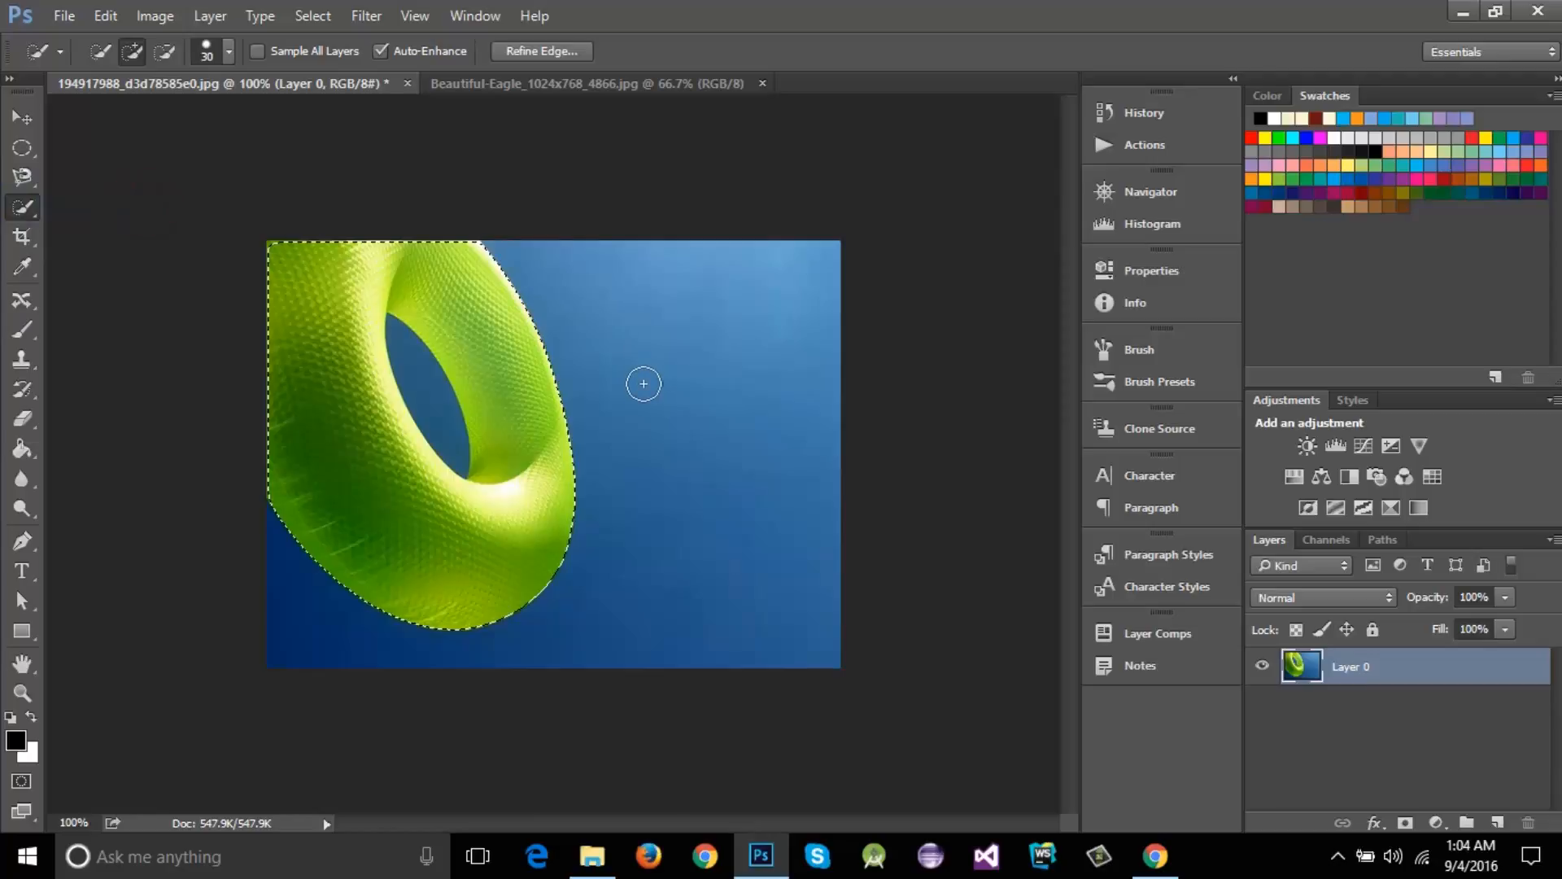
key("ctrl+d")
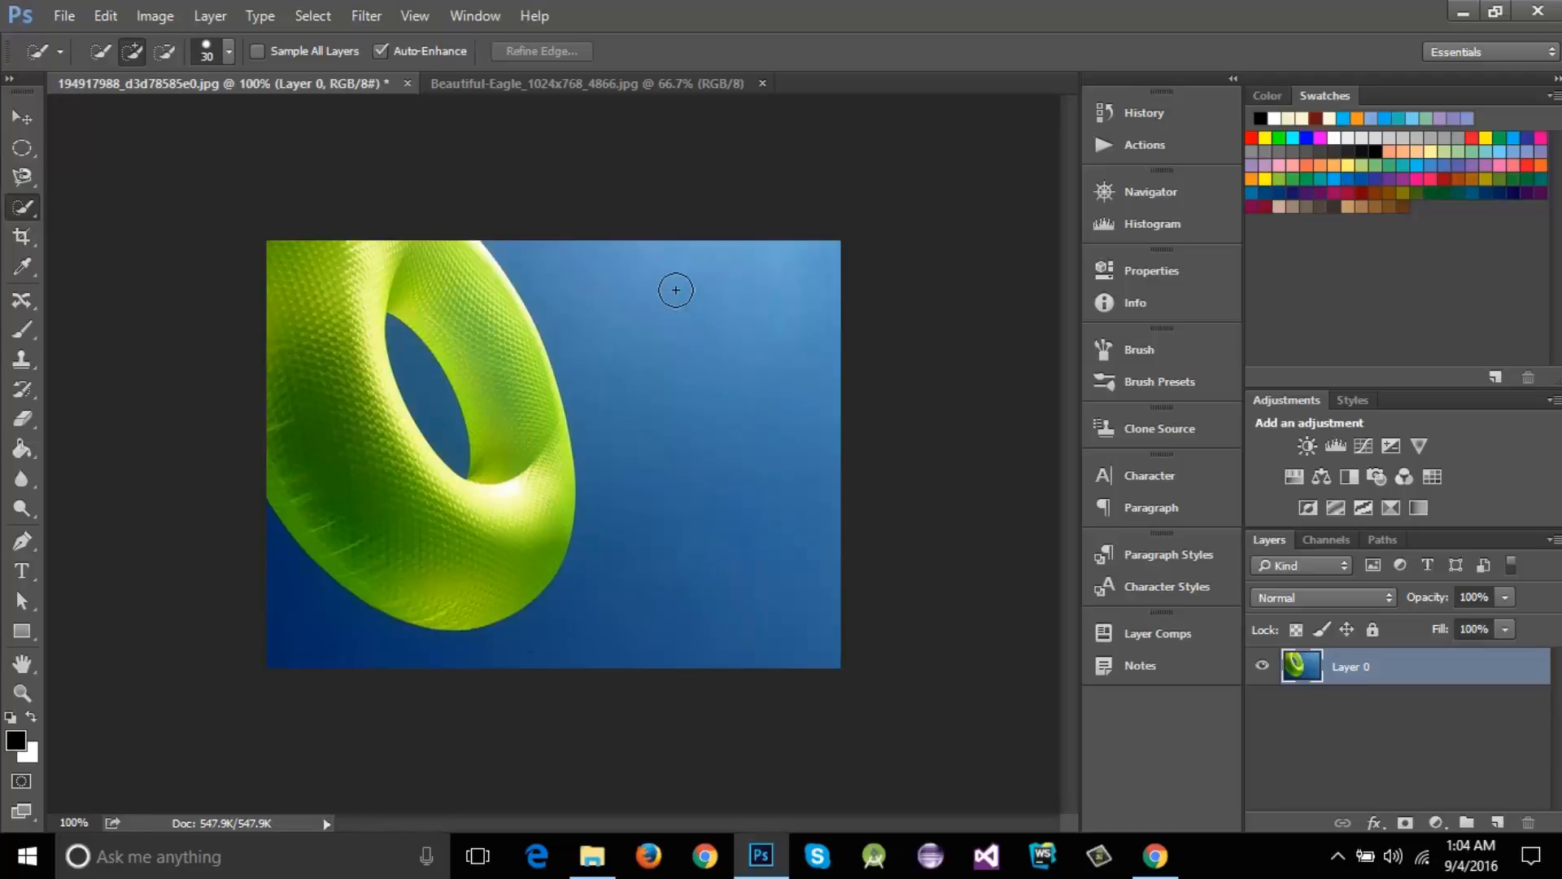
left_click(635, 283)
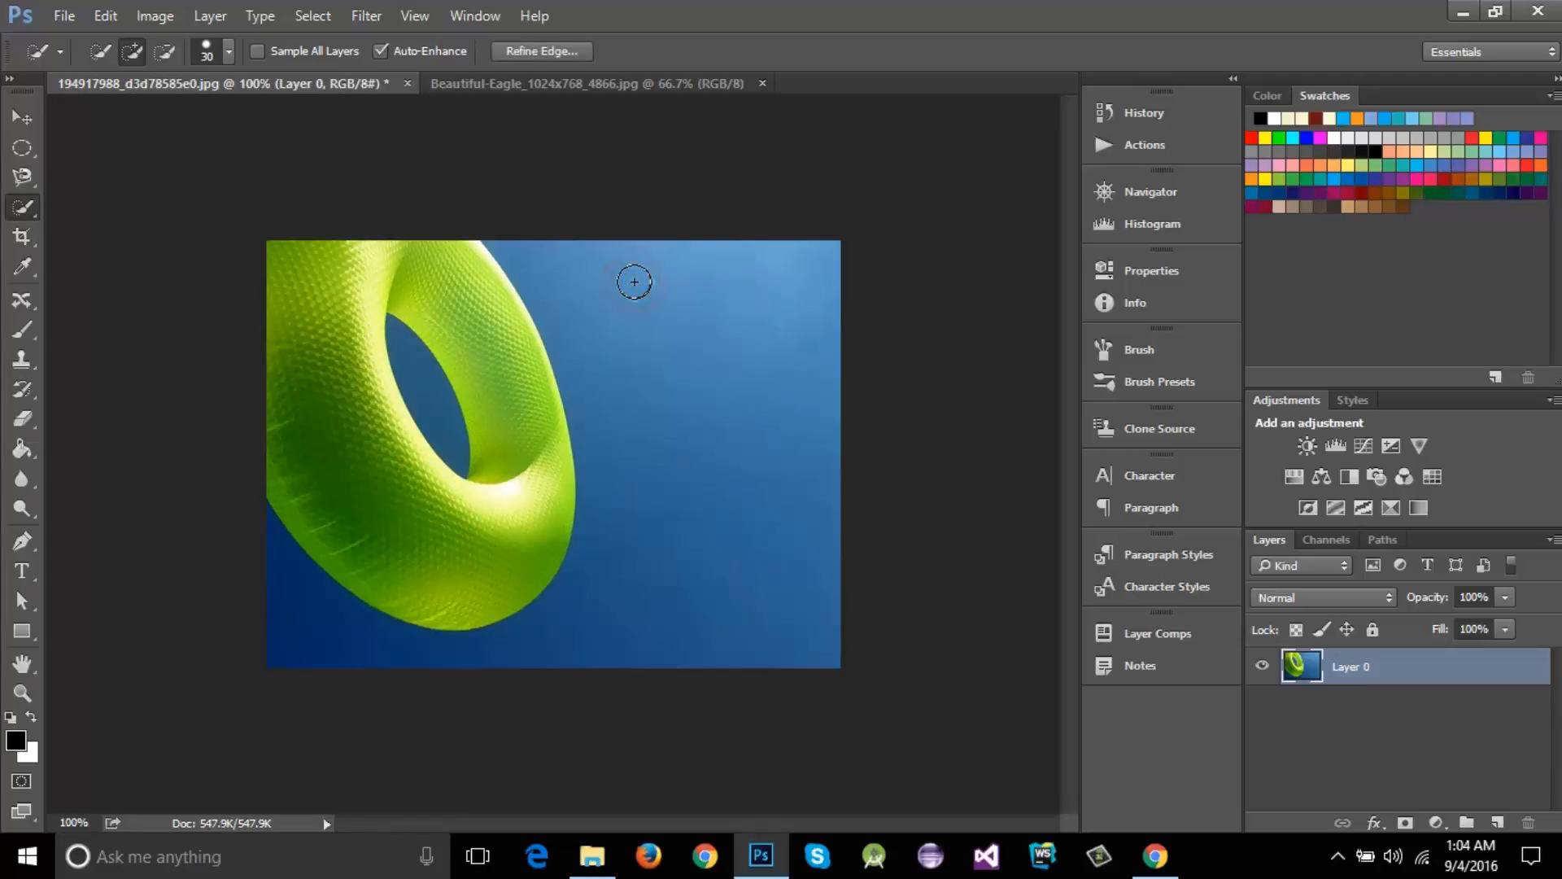
left_click(677, 305)
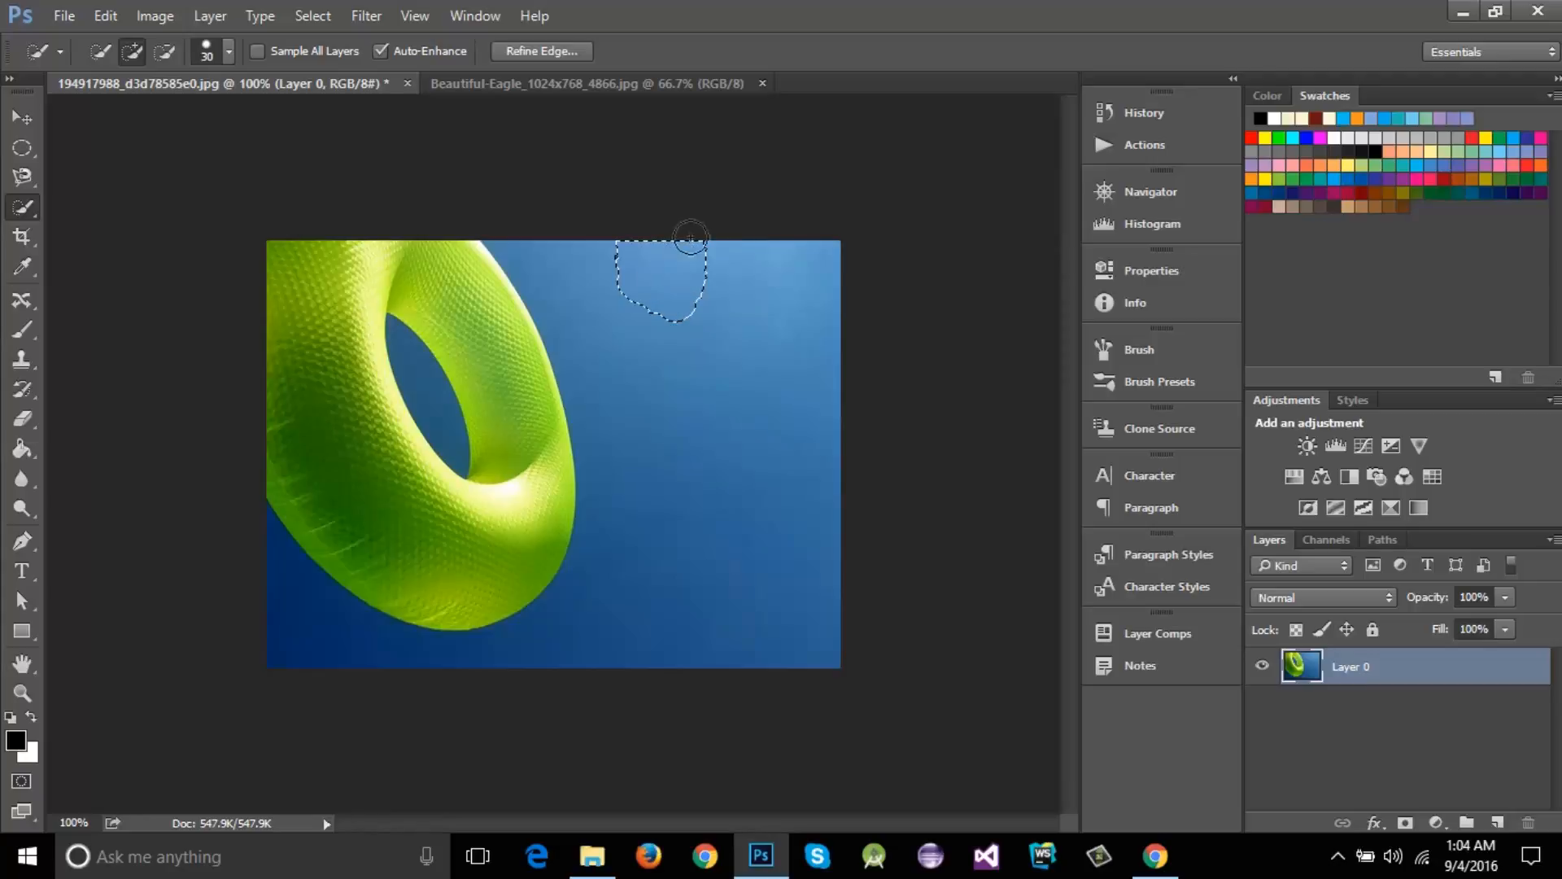
Step: Extend the quick selection over all of the blue background outside the green ring, including the dark corner below it
left_click(708, 633)
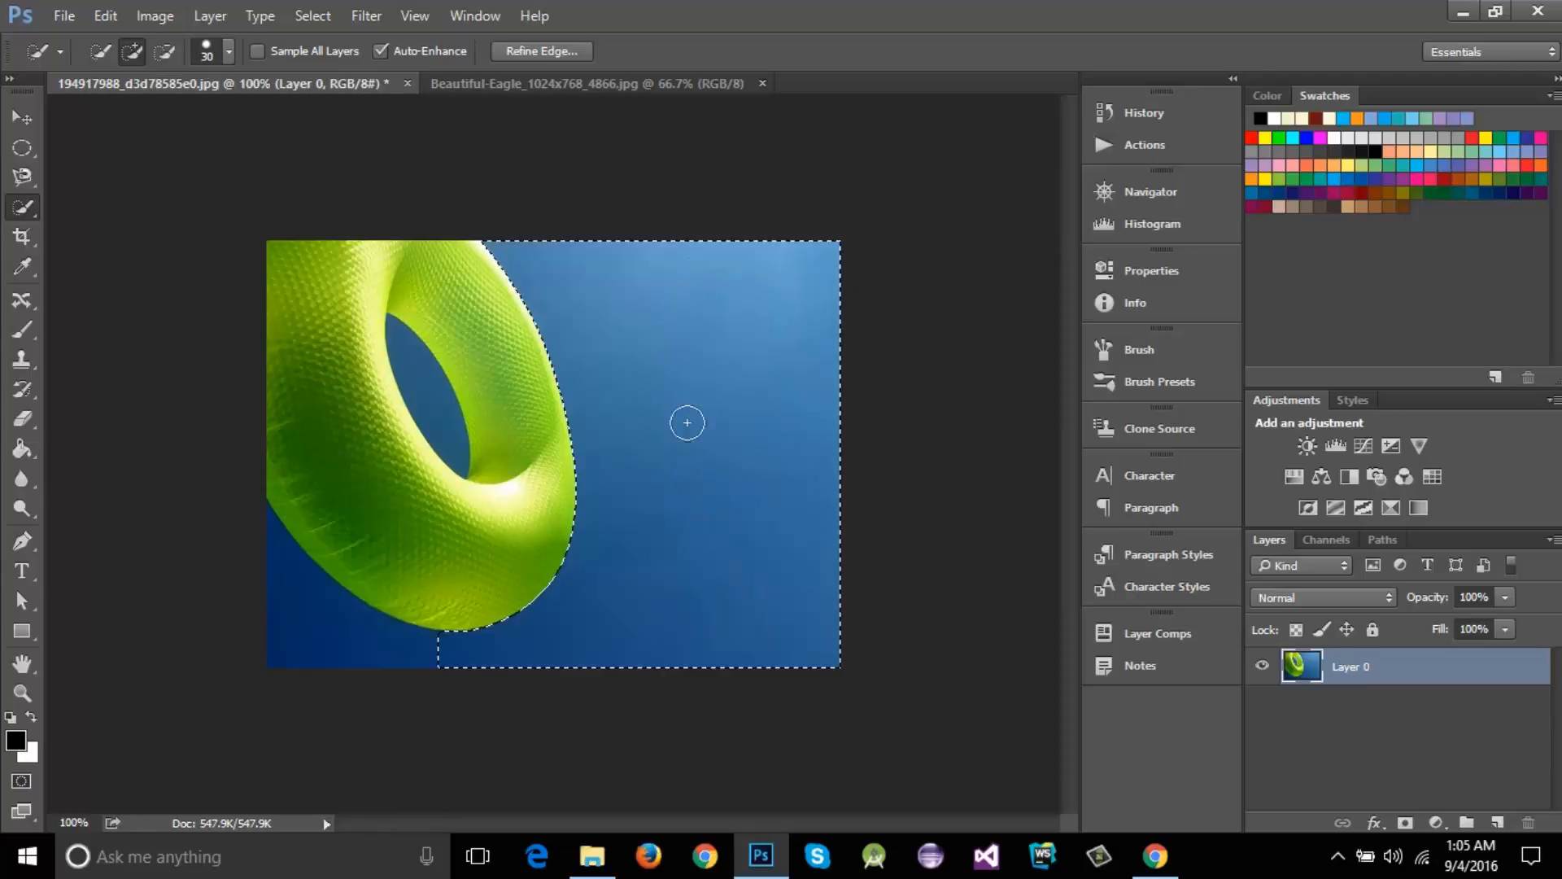
left_click(318, 631)
Step: Use the Quick Selection tool's subtract mode on the dark background corner, and its add mode on the ring's hole
left_click(165, 52)
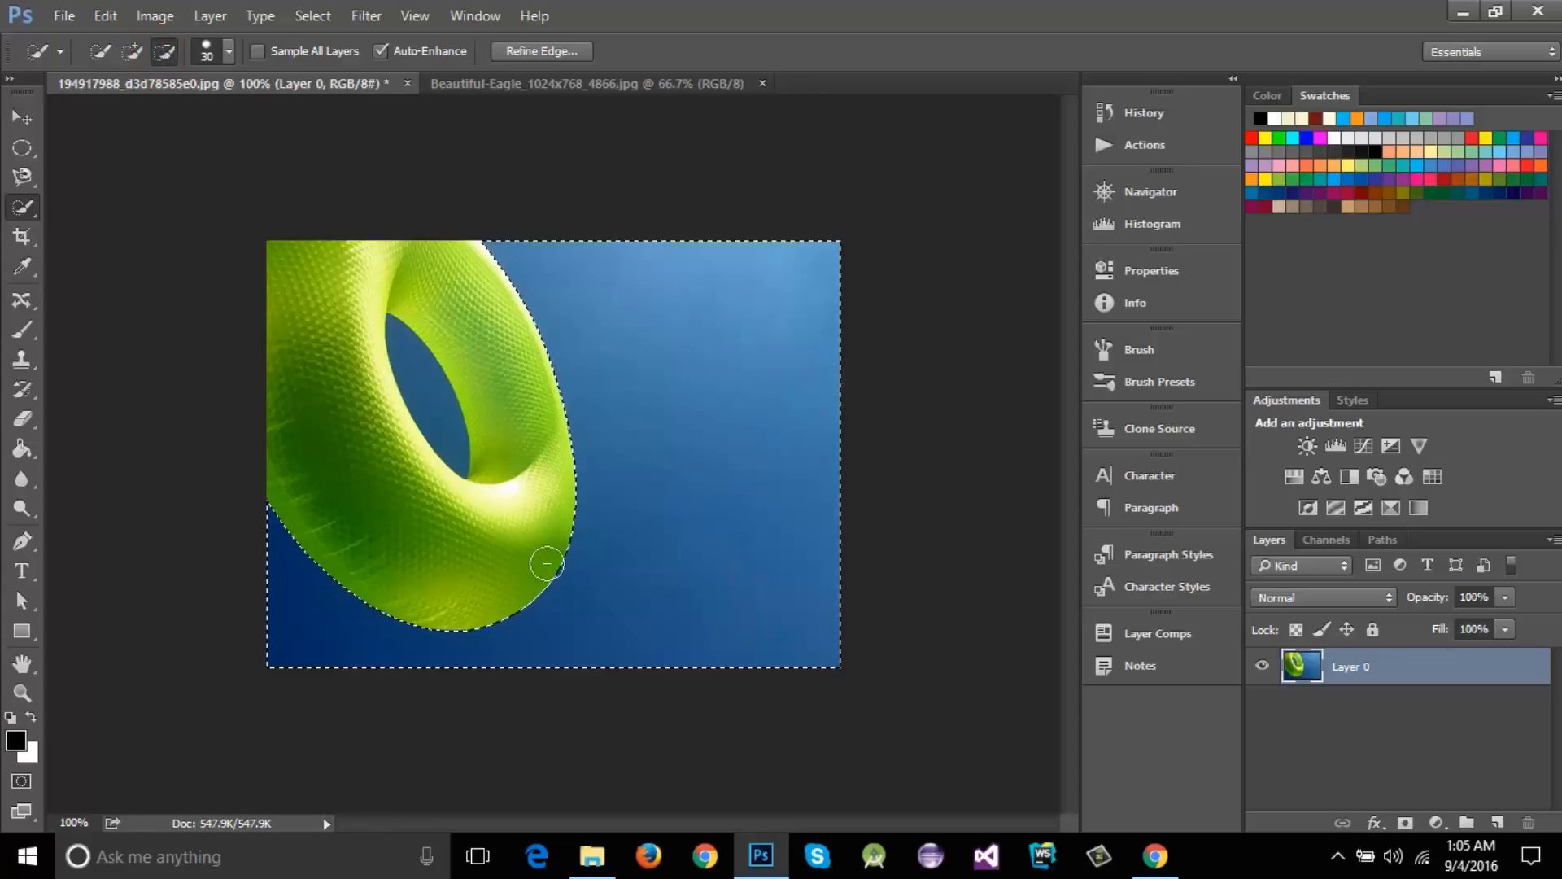
left_click(334, 633)
left_click(133, 50)
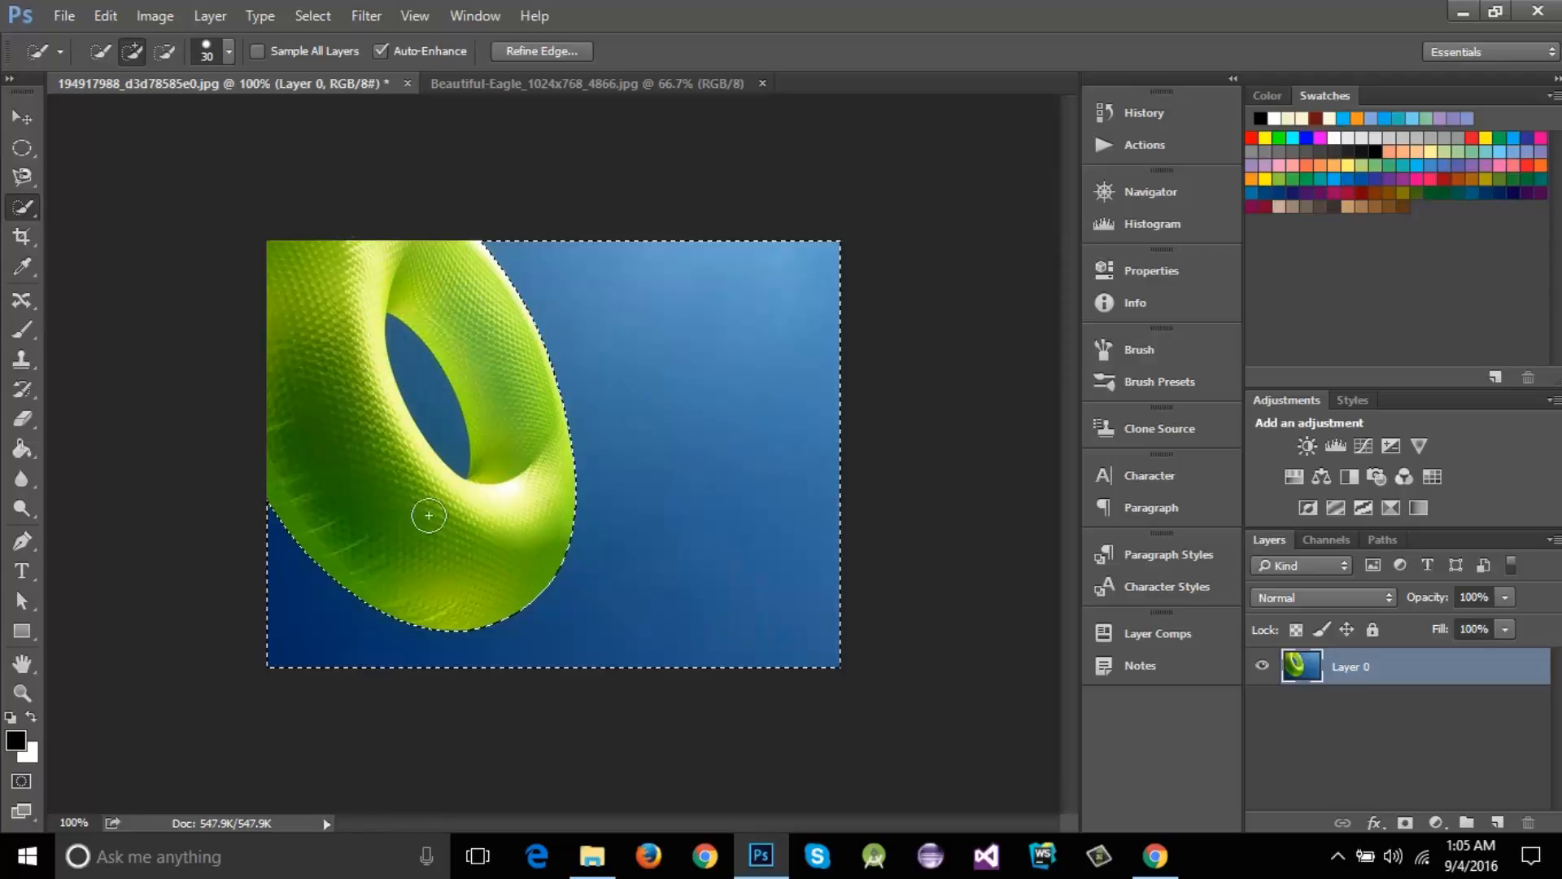
left_click(429, 392)
Step: Clear the background selection and select the whole green ring without its hole using the Quick Selection tool
key("ctrl+d")
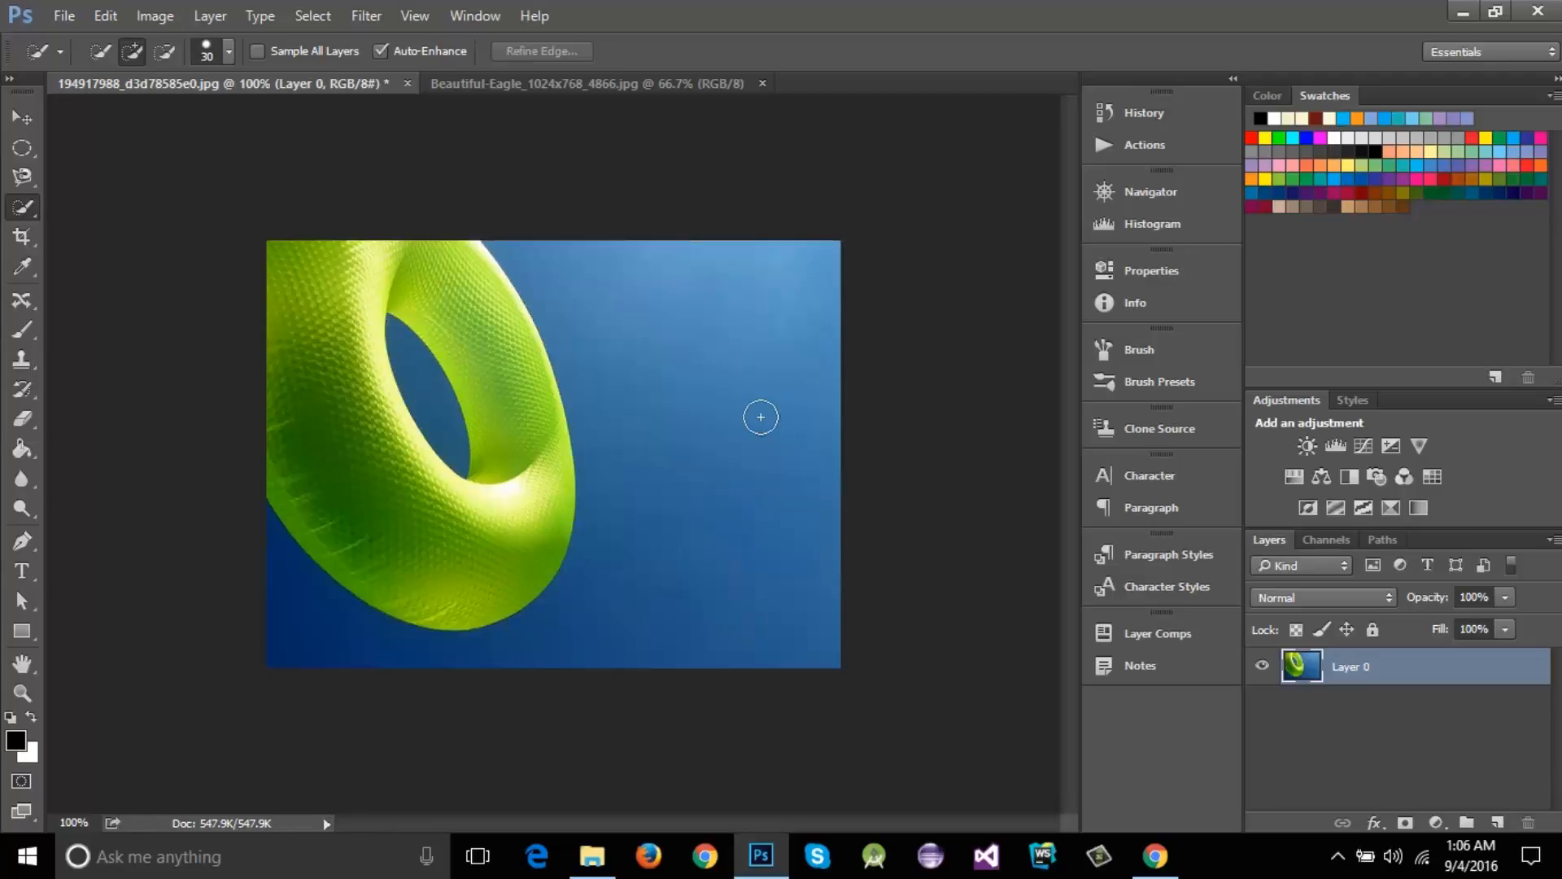
left_click(314, 394)
left_click(331, 437)
left_click(362, 488)
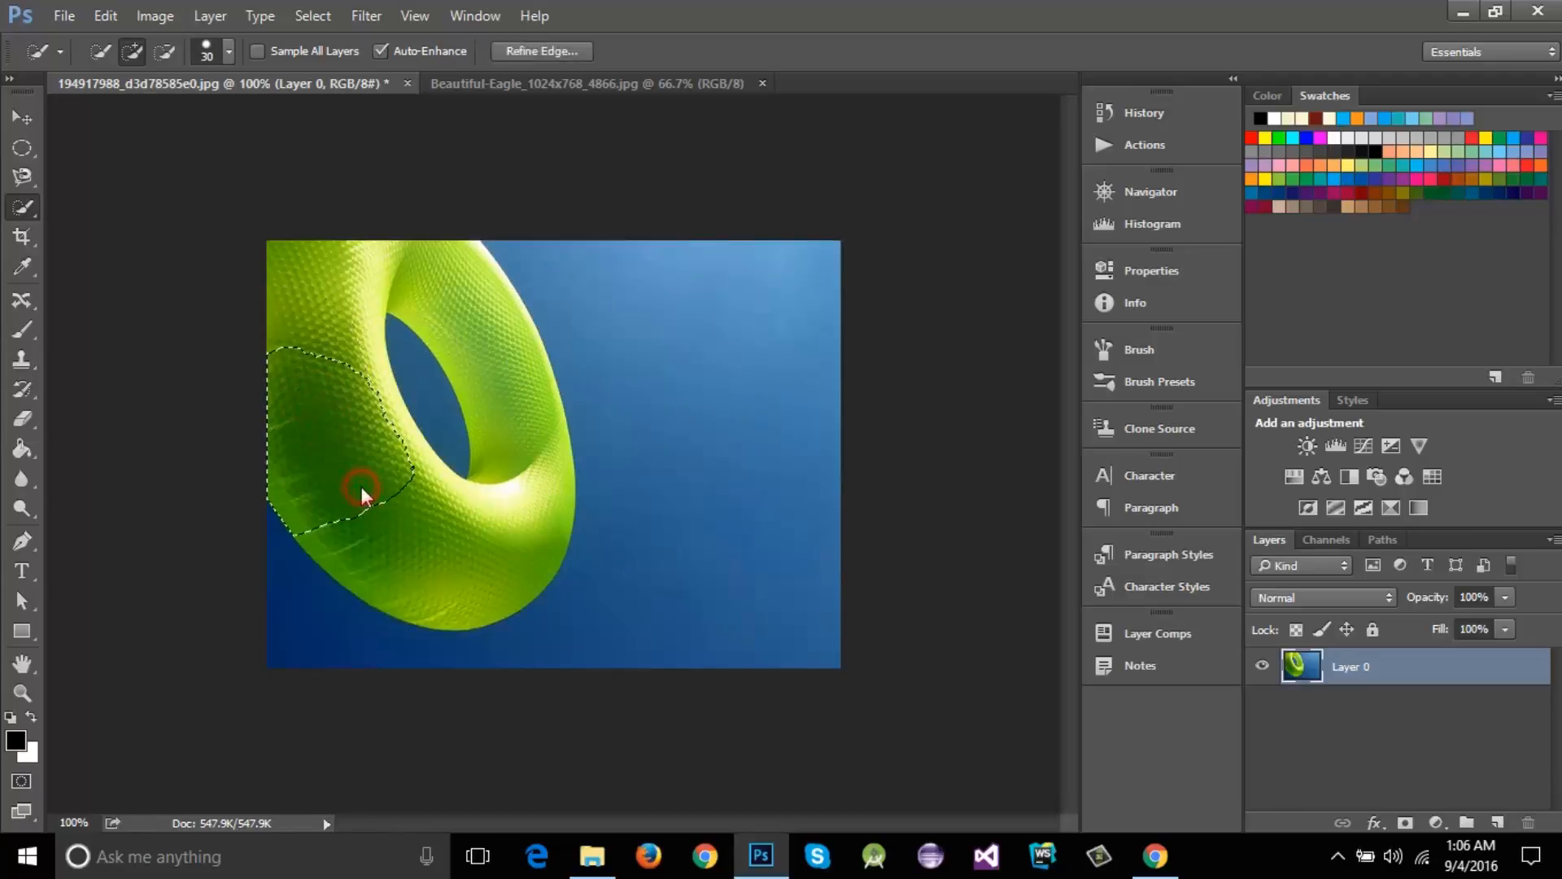
left_click(495, 531)
left_click(314, 272)
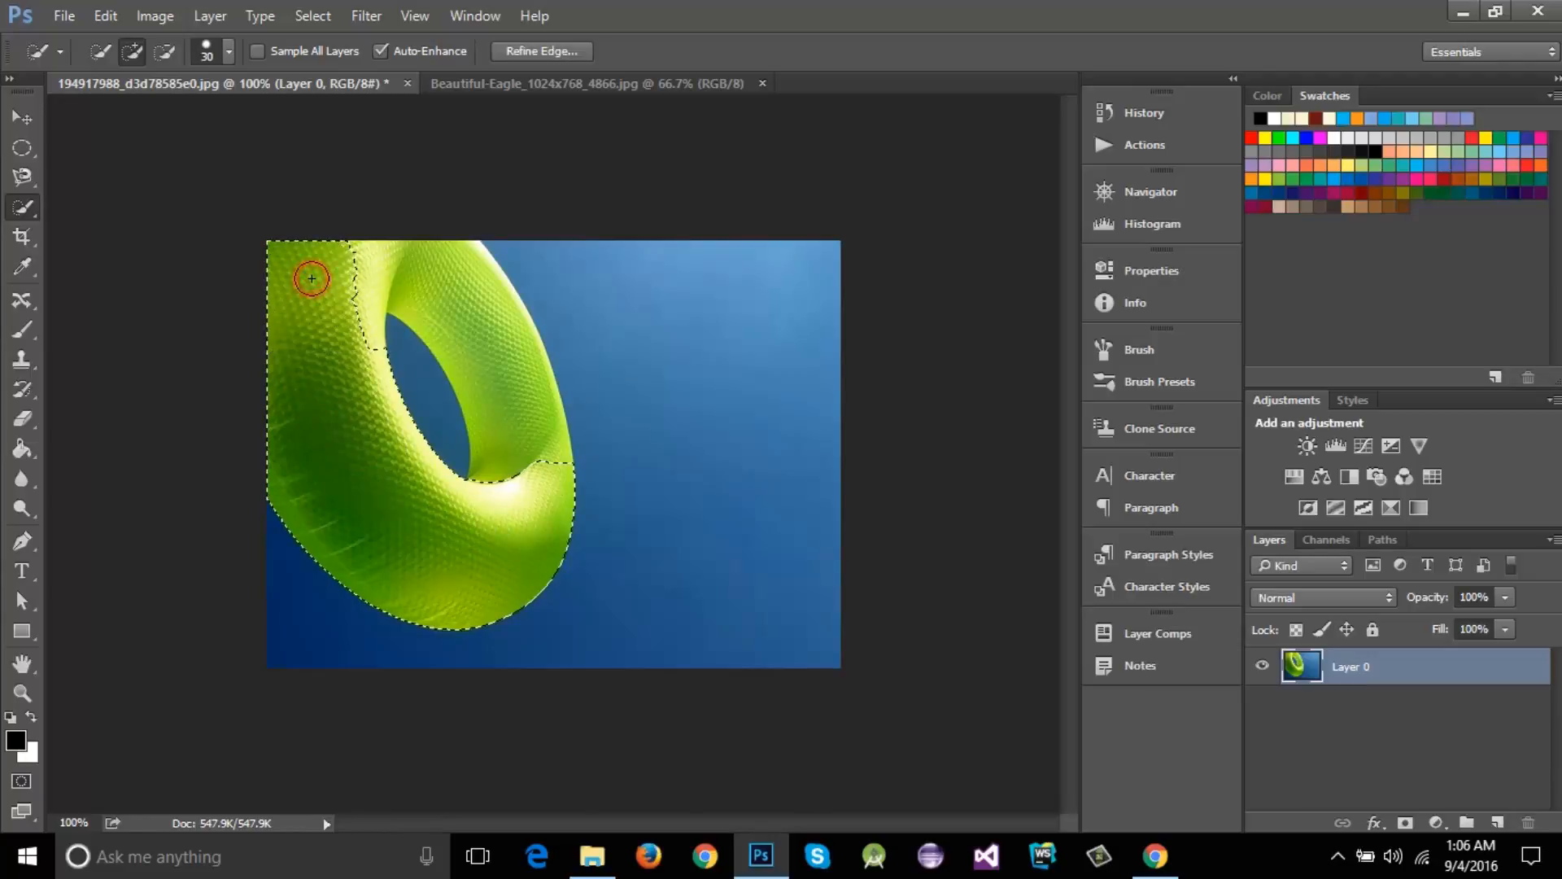
left_click(432, 270)
left_click(478, 325)
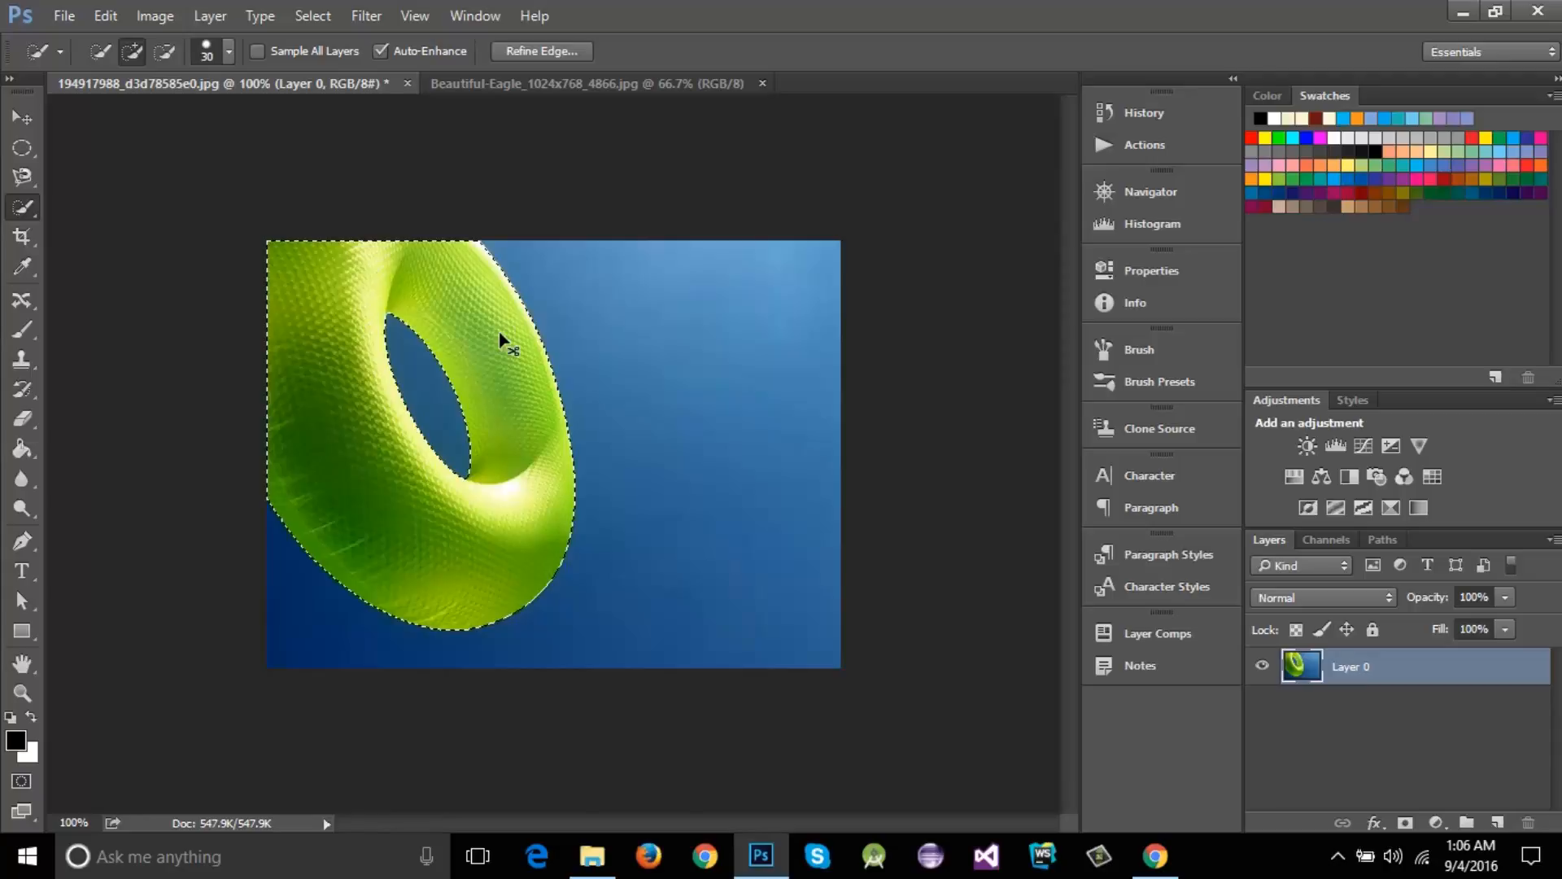
Step: Clear the ring selection and sample the middle and then the upper blue background with the Magic Wand tool
key("ctrl+d")
right_click(31, 215)
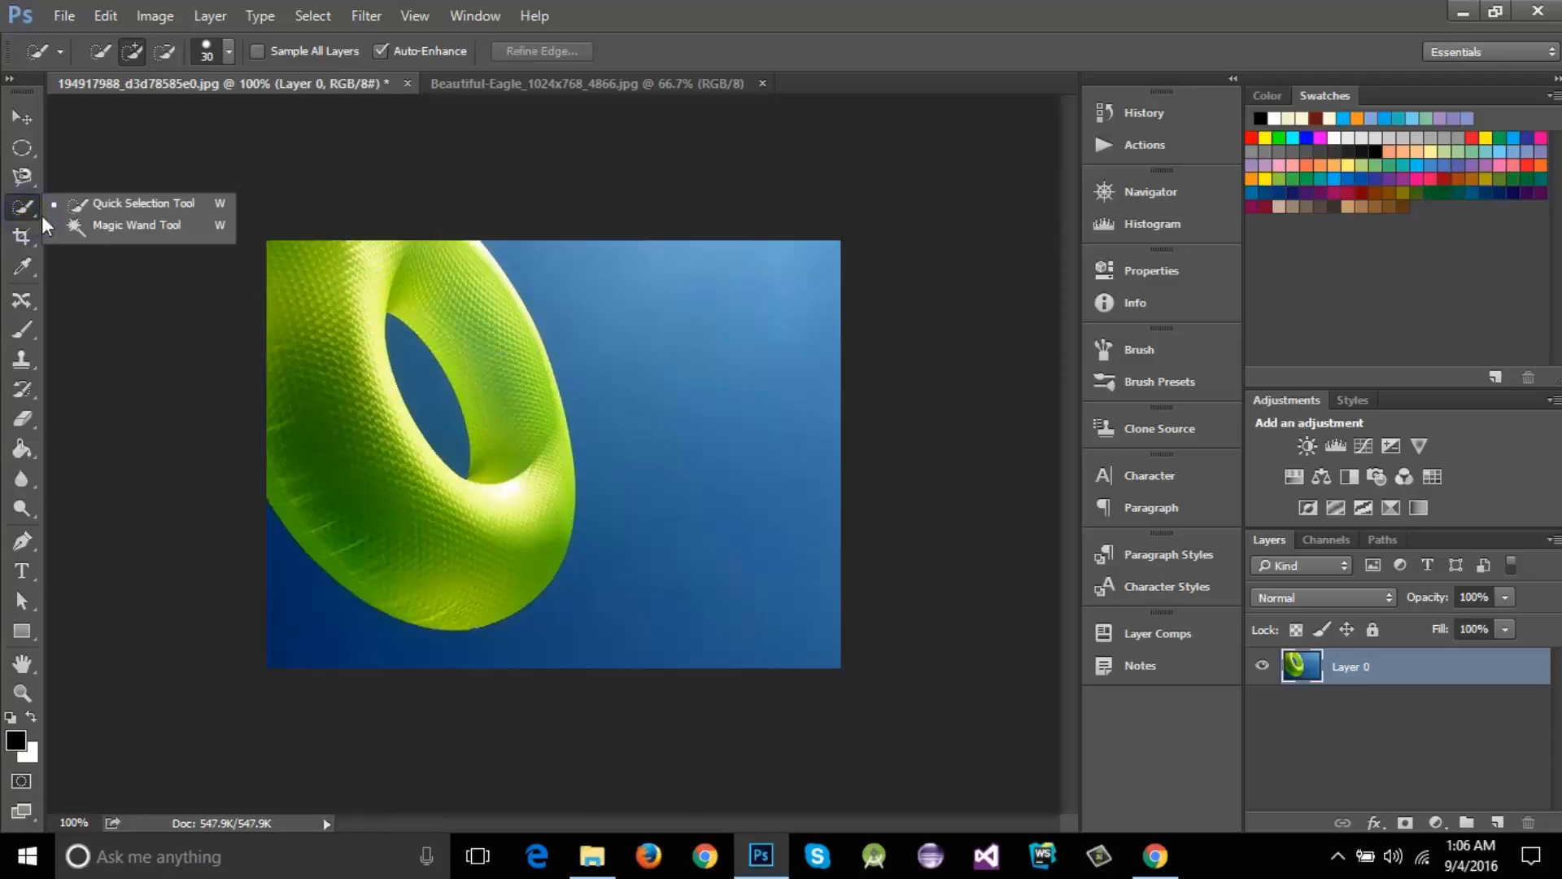
left_click(129, 231)
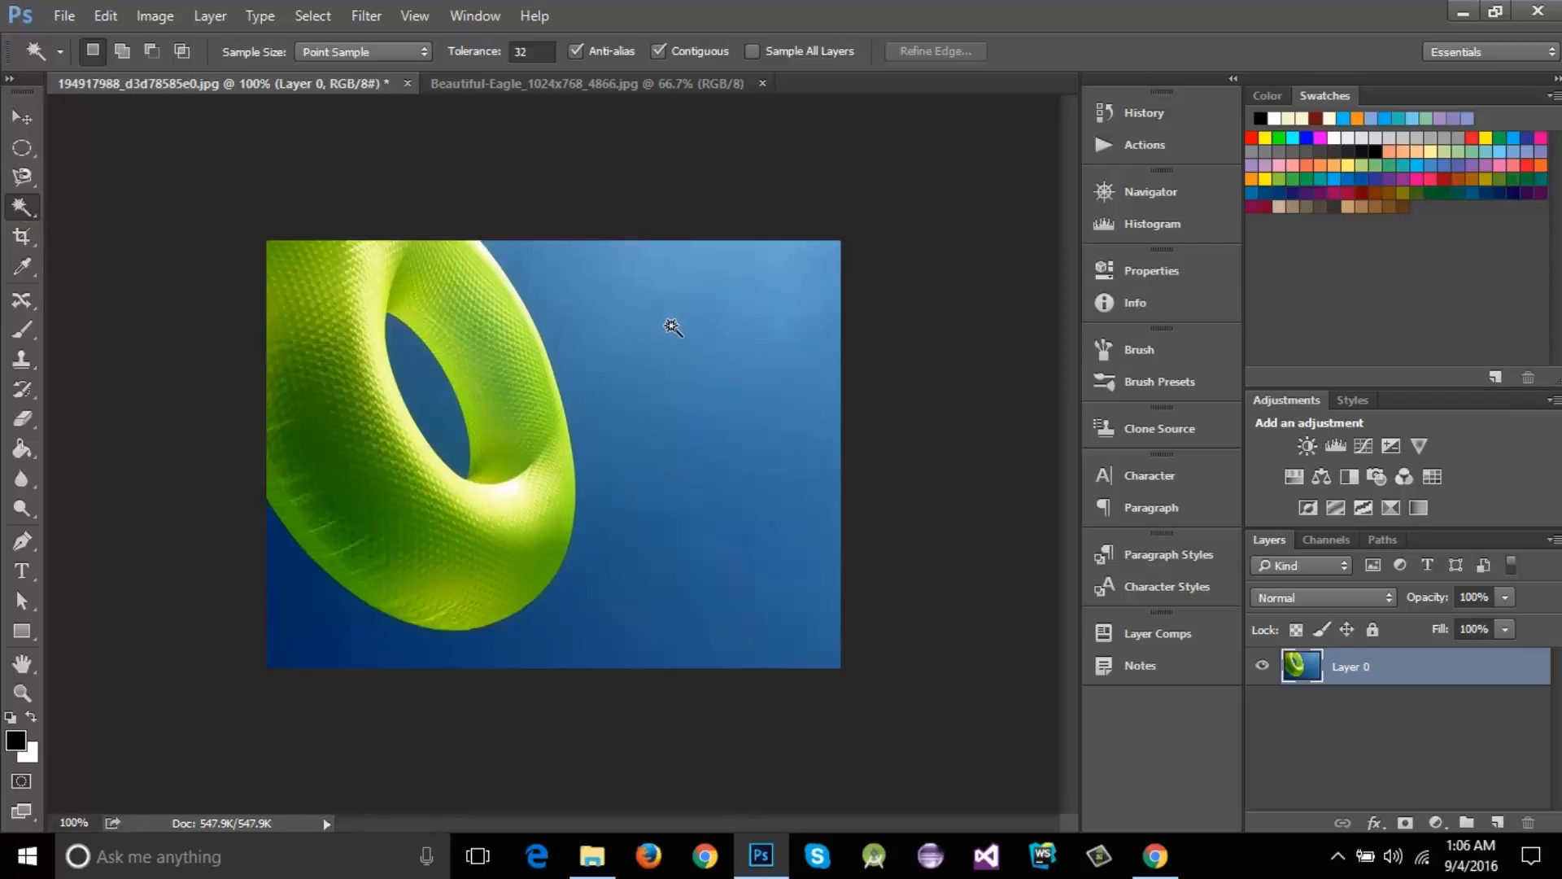
right_click(22, 207)
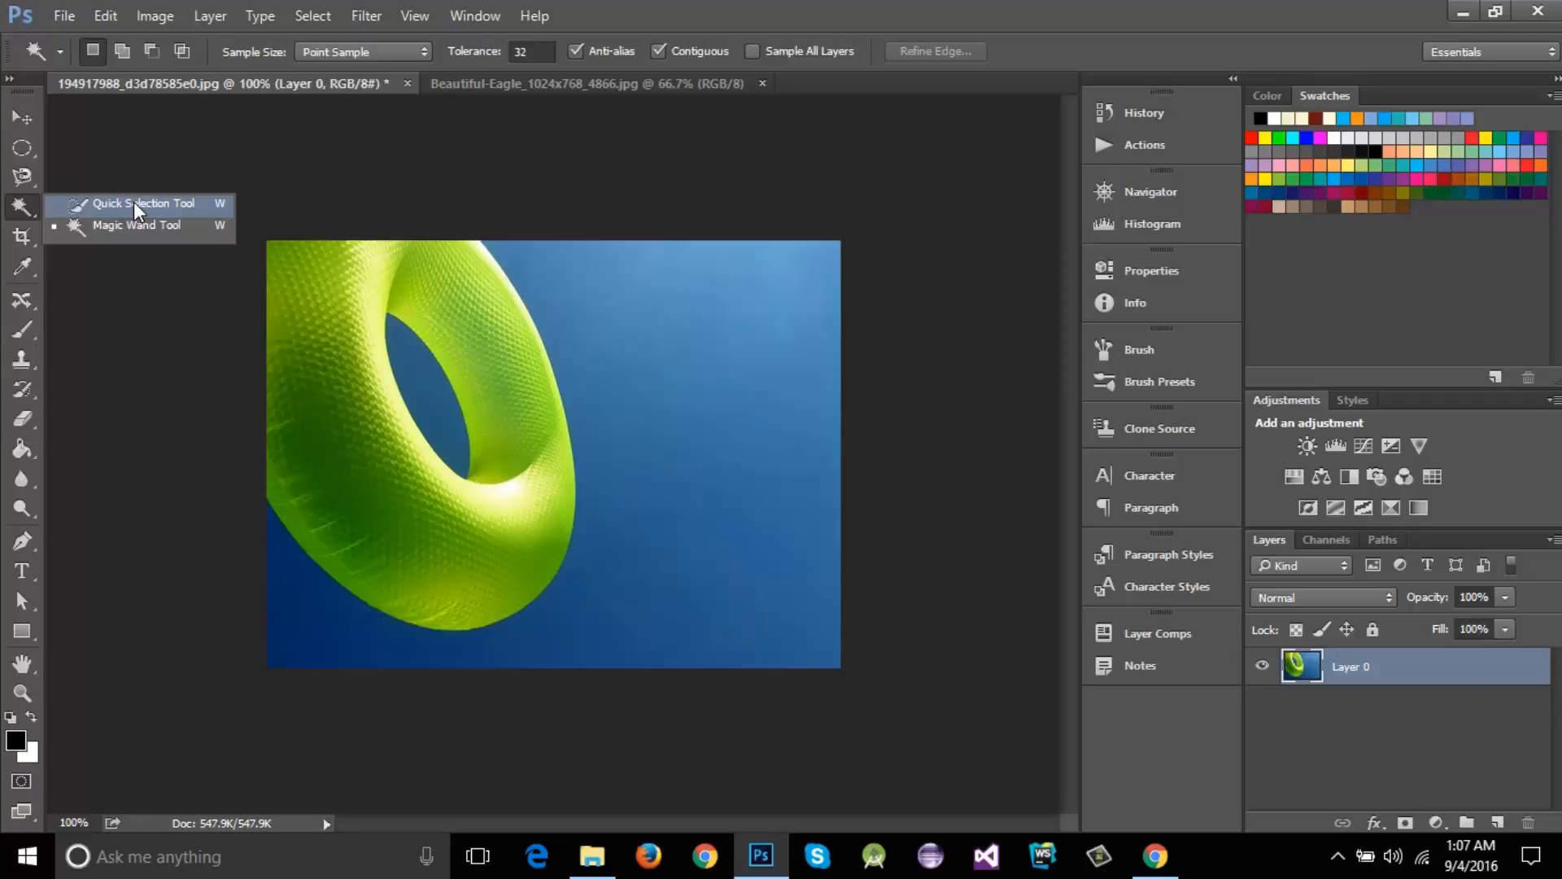
left_click(122, 222)
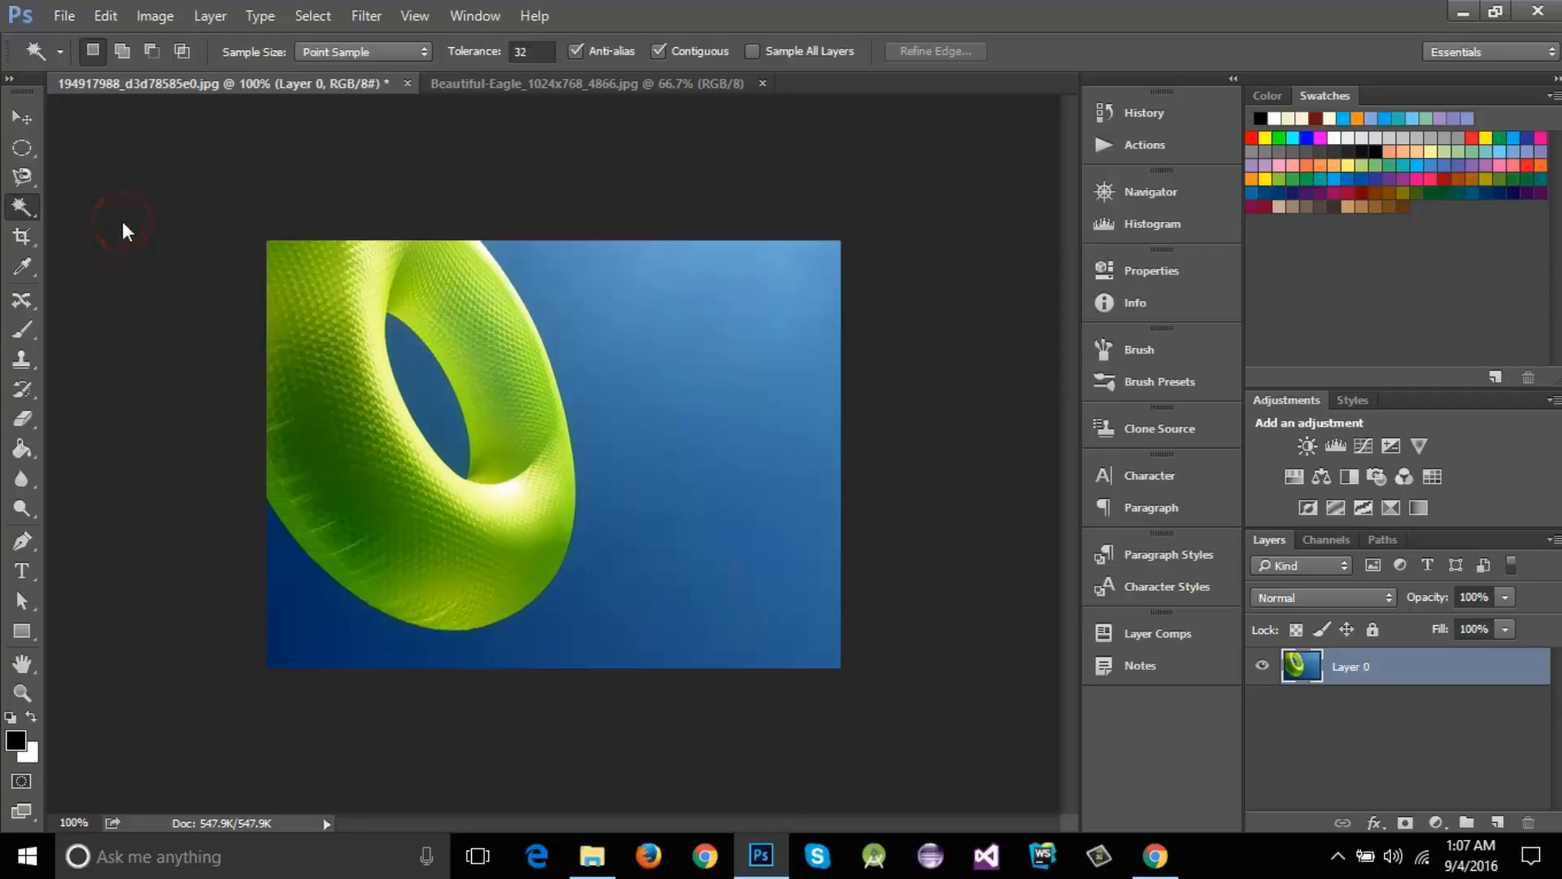
left_click(703, 442)
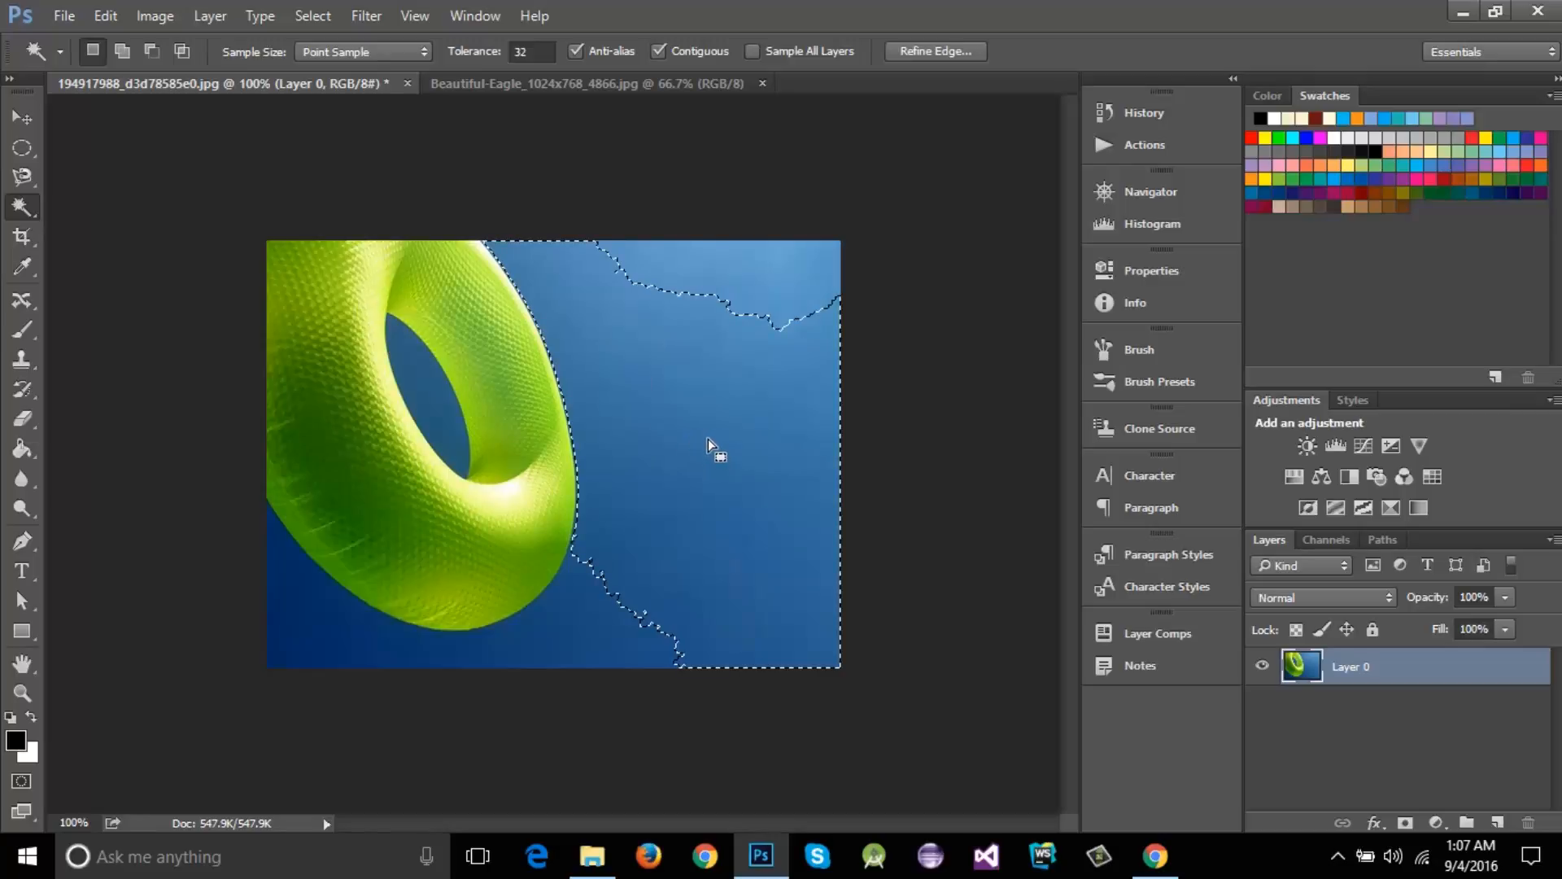
left_click(754, 287)
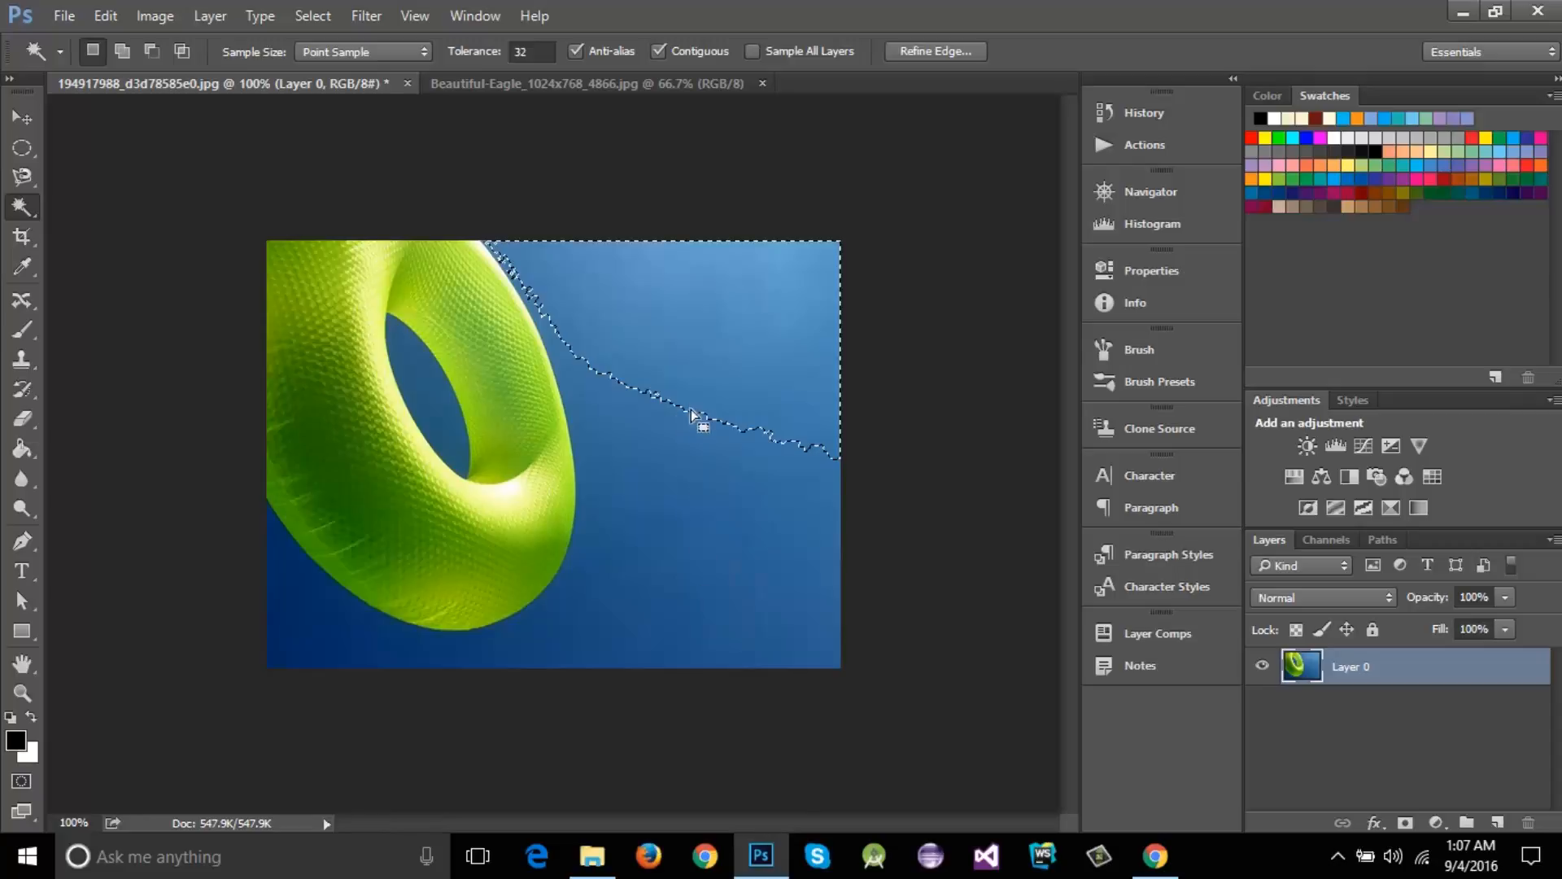
Step: Set the Magic Wand tolerance to 50 and select all of the blue background outside the ring, including the dark corner
left_click(537, 52)
type("50")
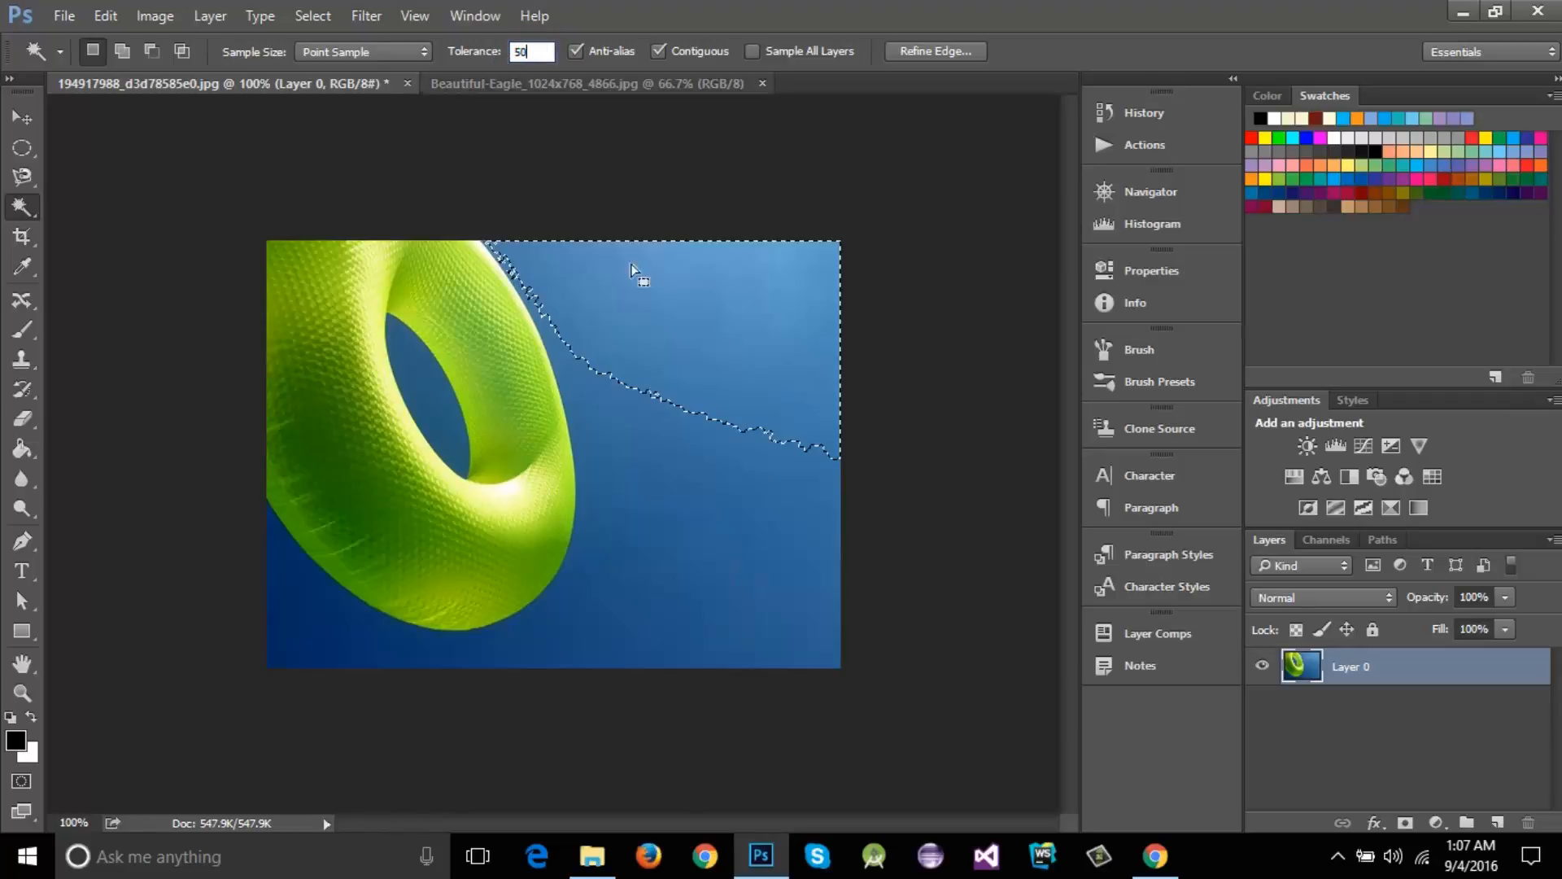
left_click(697, 472)
left_click(725, 345)
left_click(740, 446)
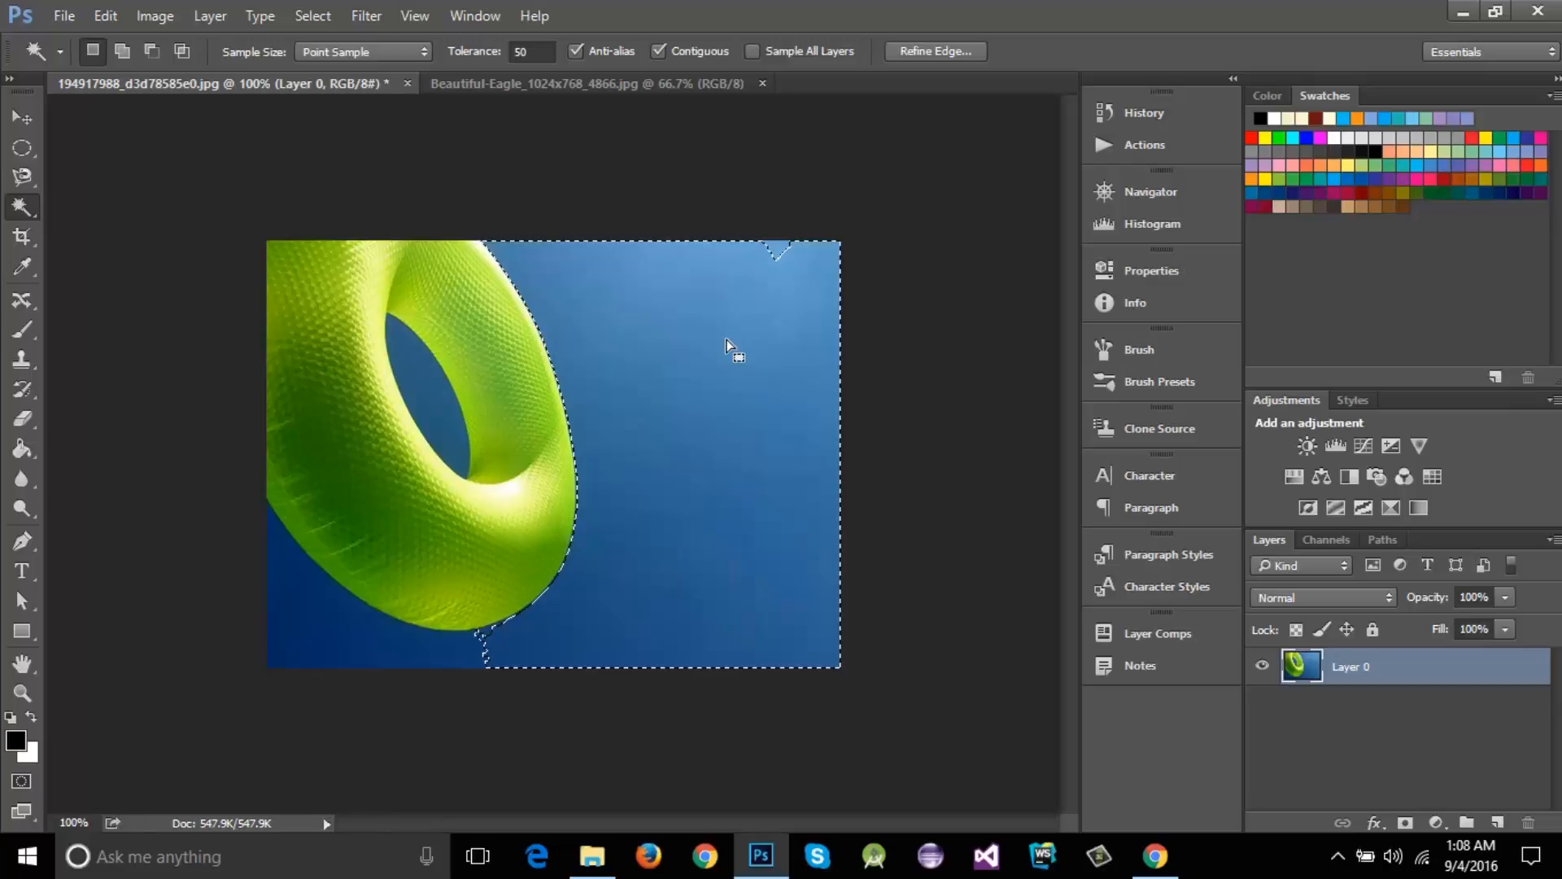
left_click(780, 248, "shift")
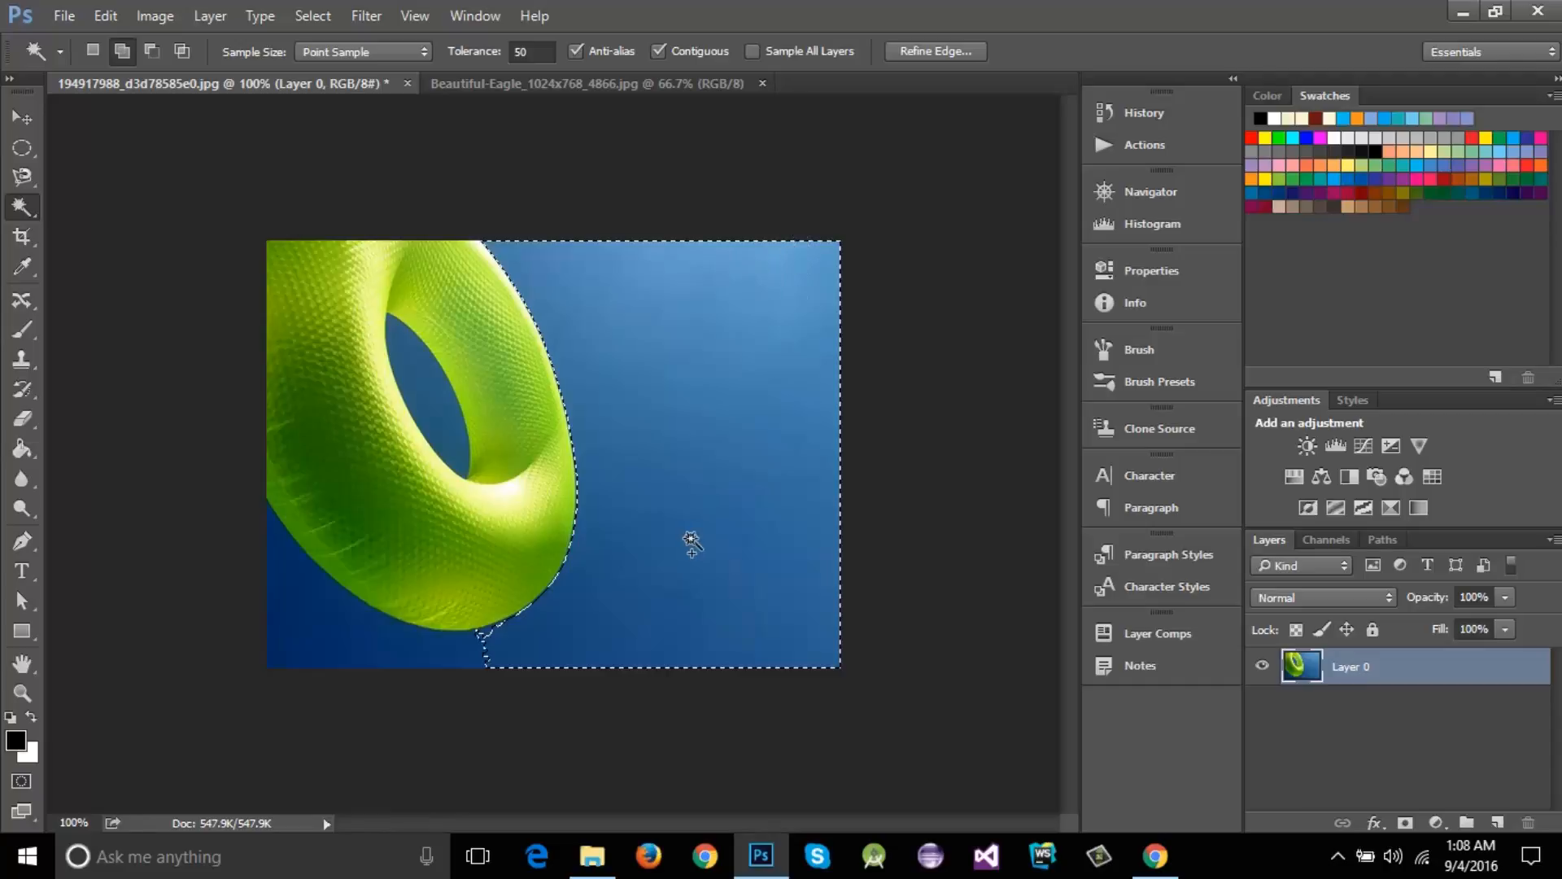
left_click(309, 627, "shift")
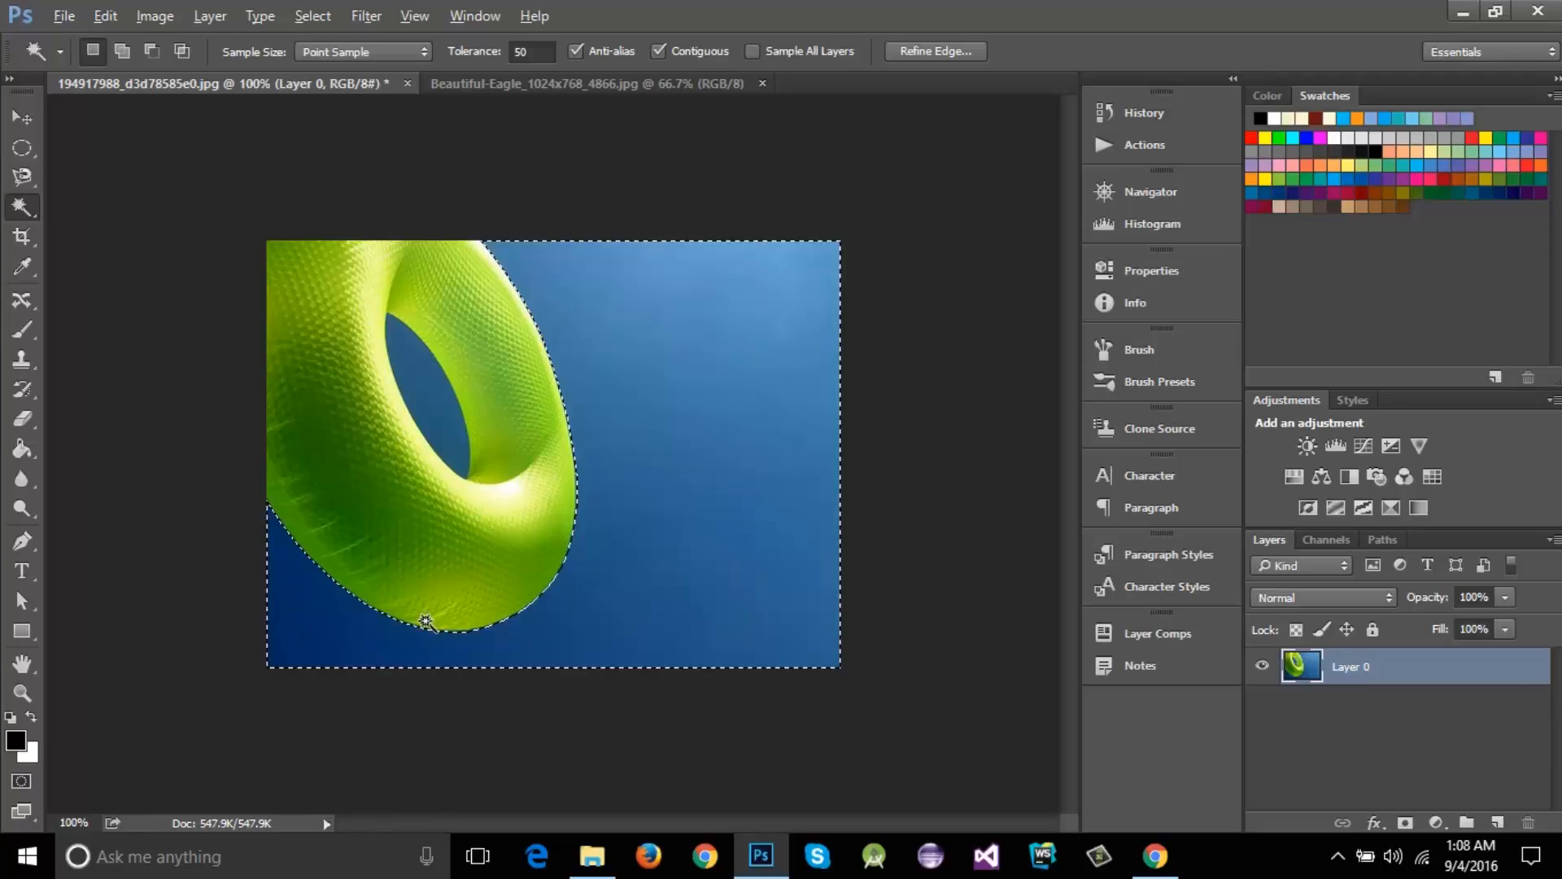
Step: Subtract the dark background area from the Magic Wand selection, and add it back together with the ring's hole
left_click(303, 625, "alt")
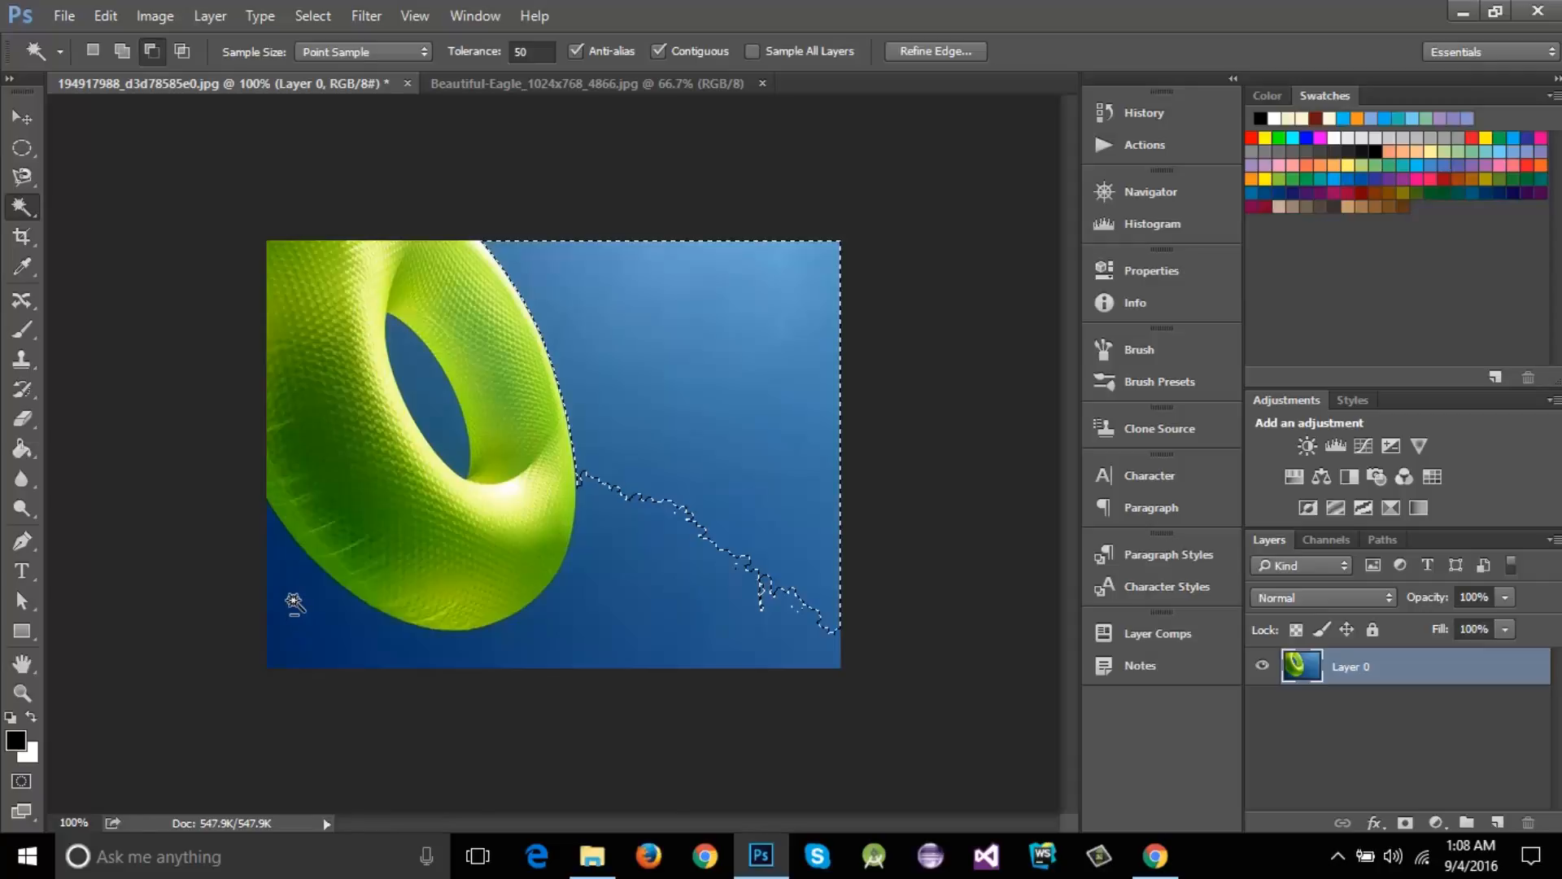
left_click(639, 603, "shift")
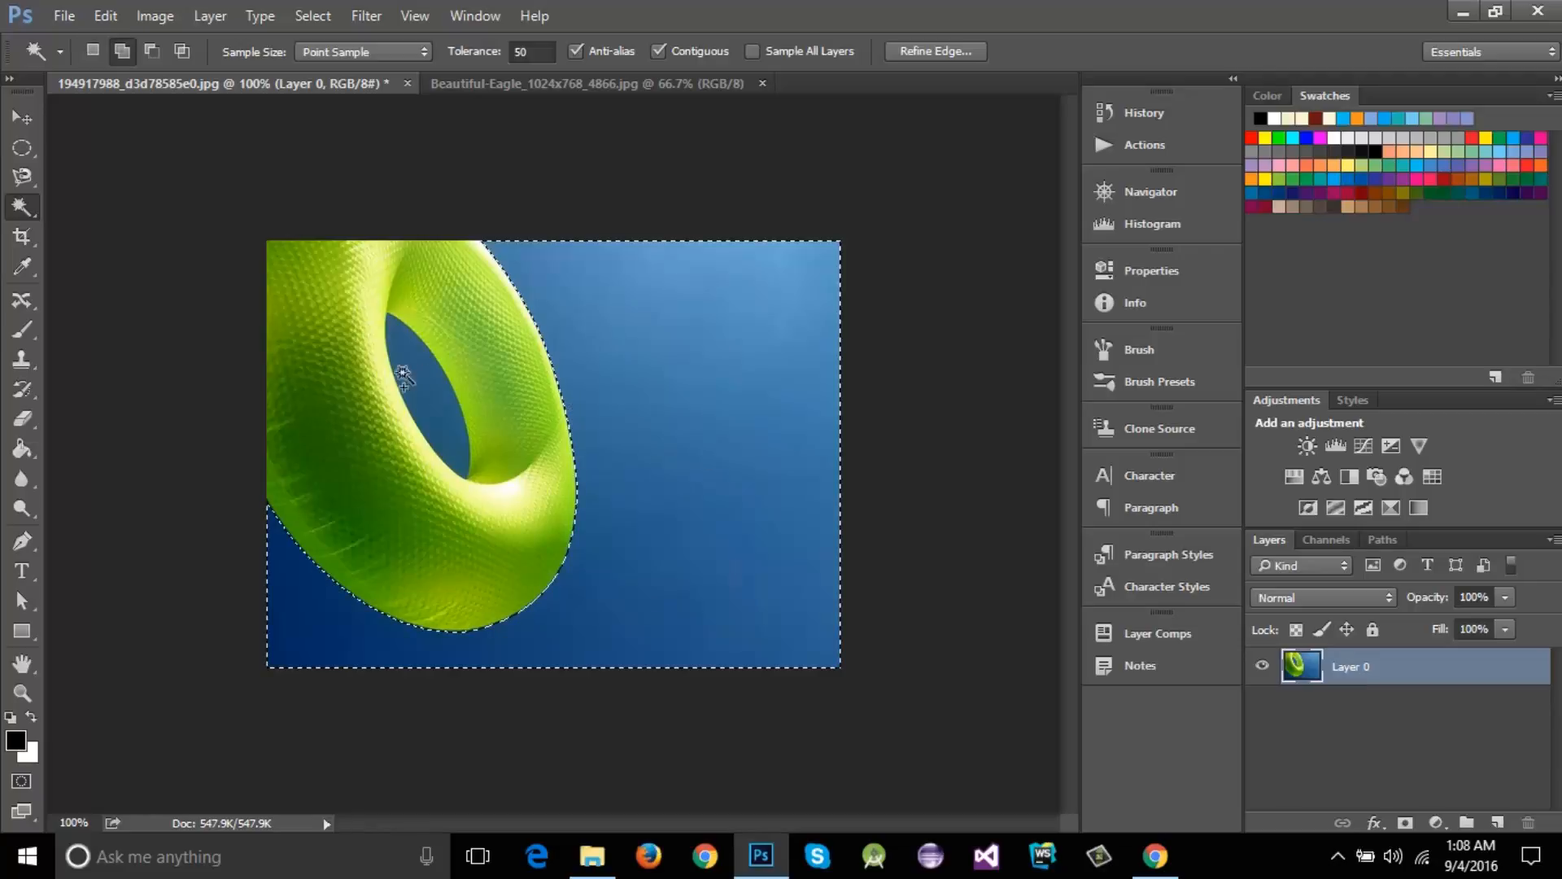
left_click(426, 399, "shift")
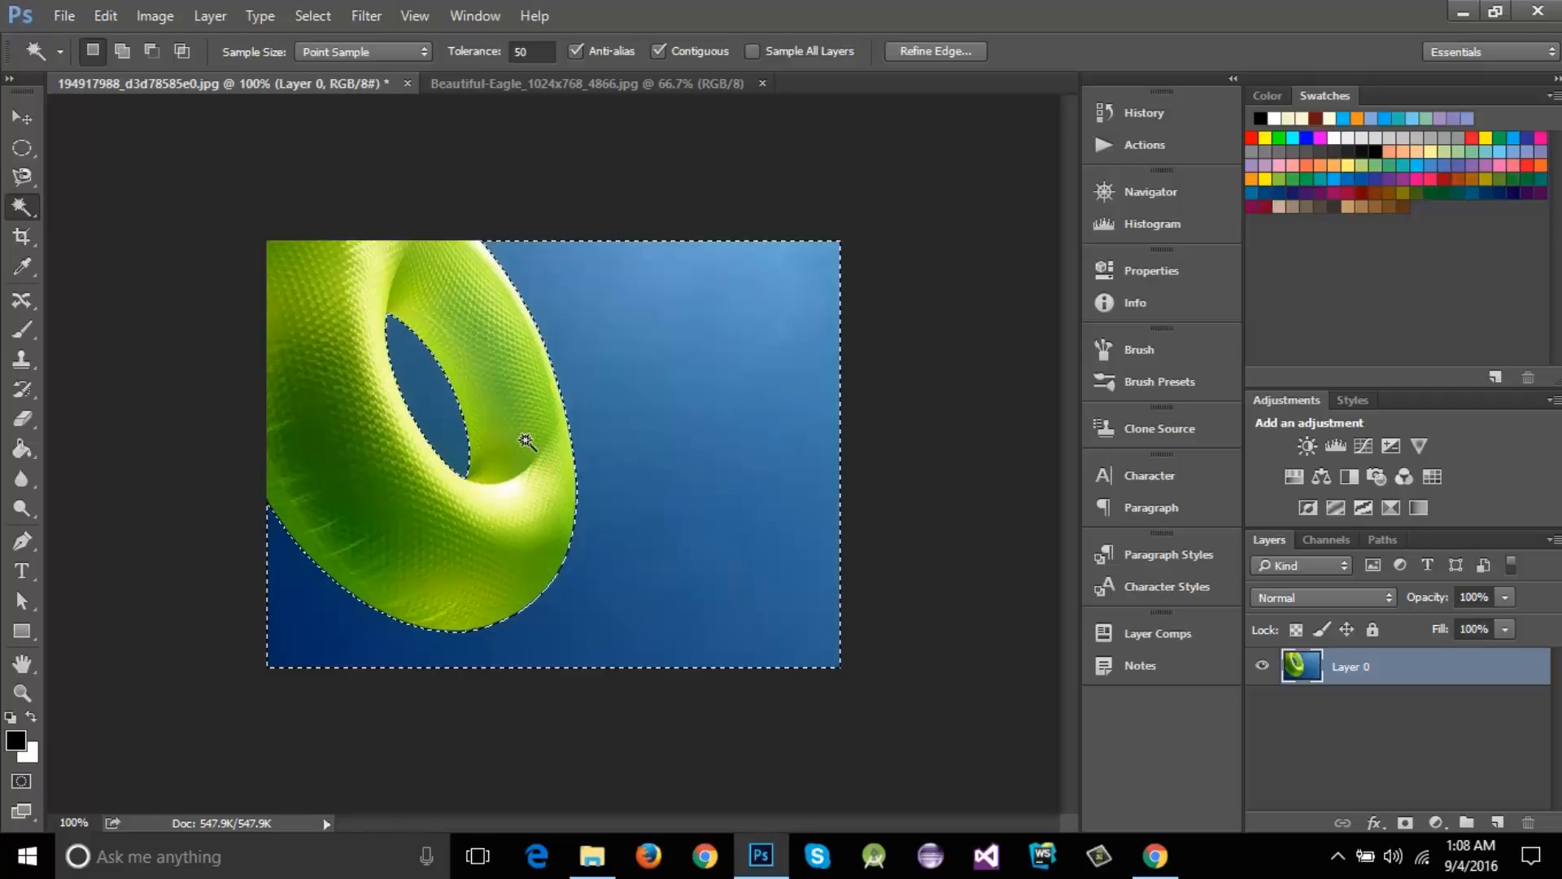
Step: Clear the background selection and select most of the ring's green surface by adding up several Magic Wand samples
key("ctrl+d")
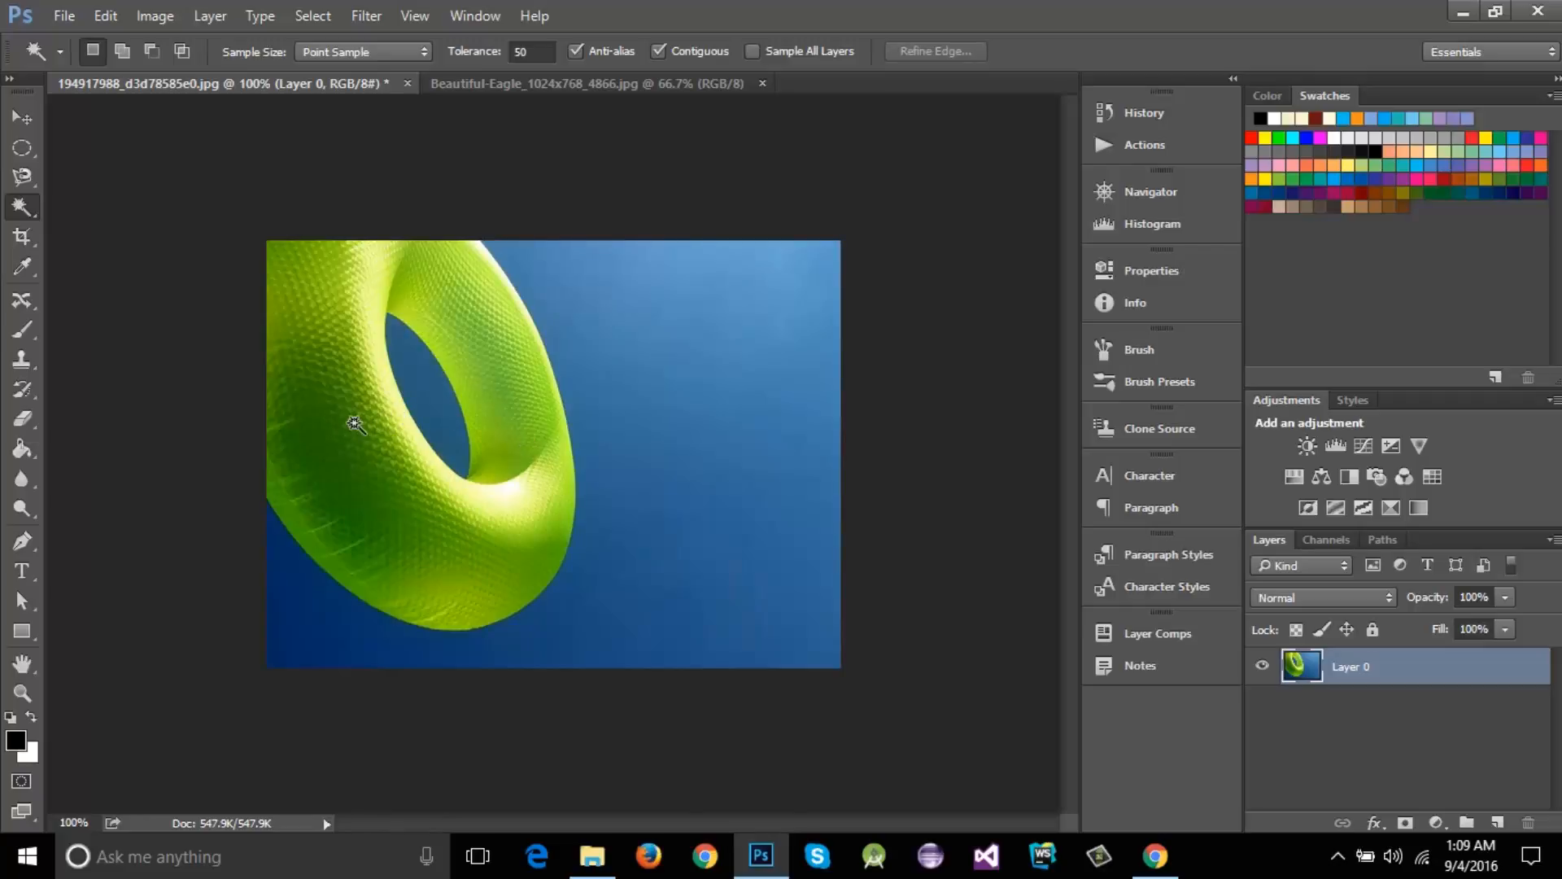
left_click(347, 440)
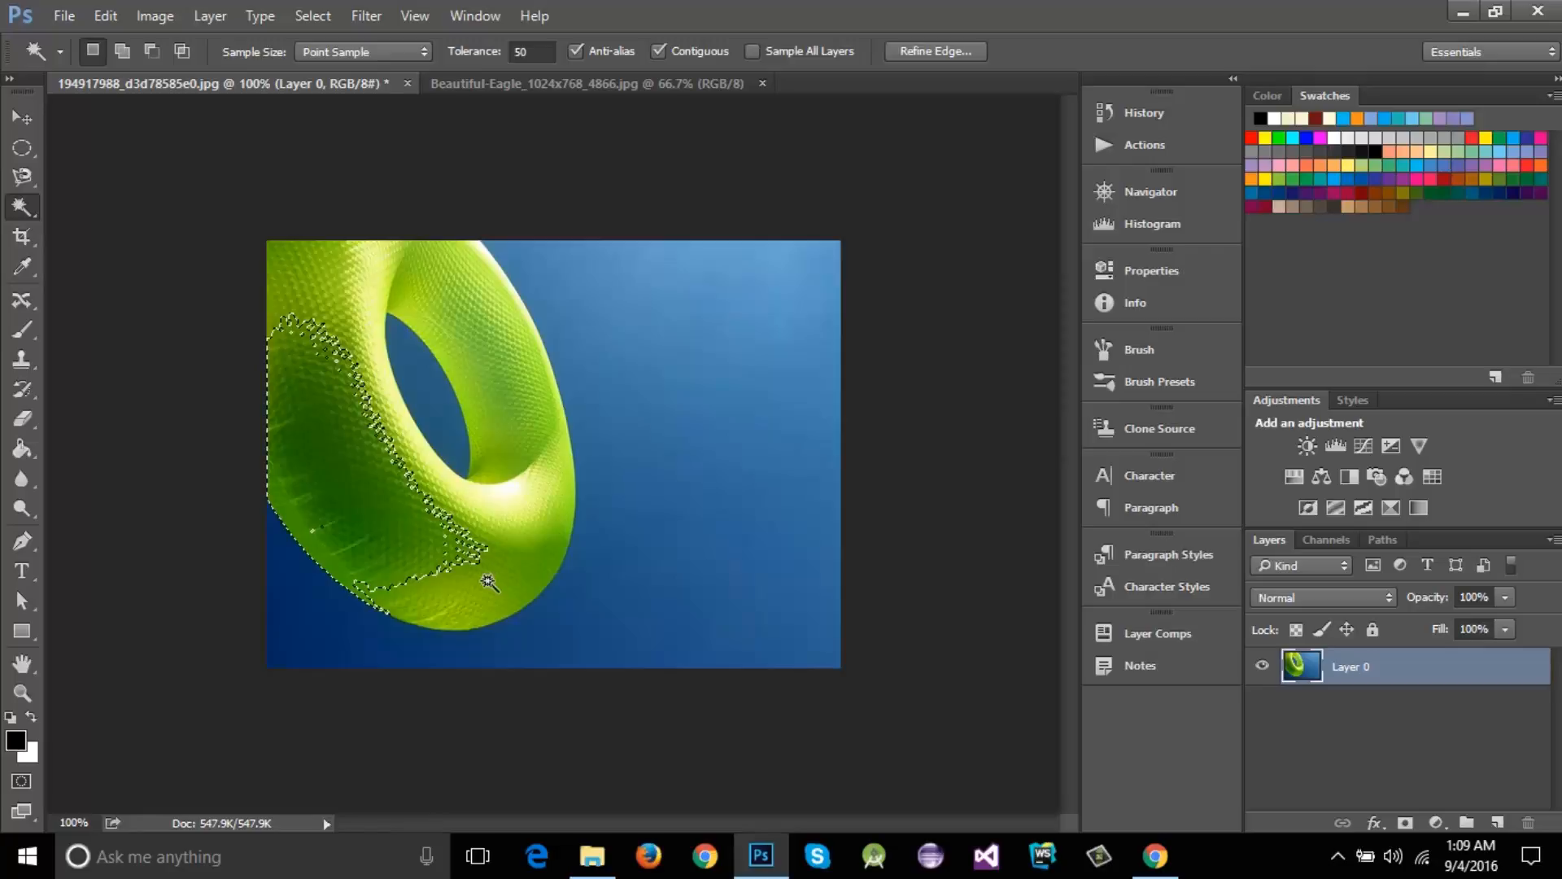
key("shift")
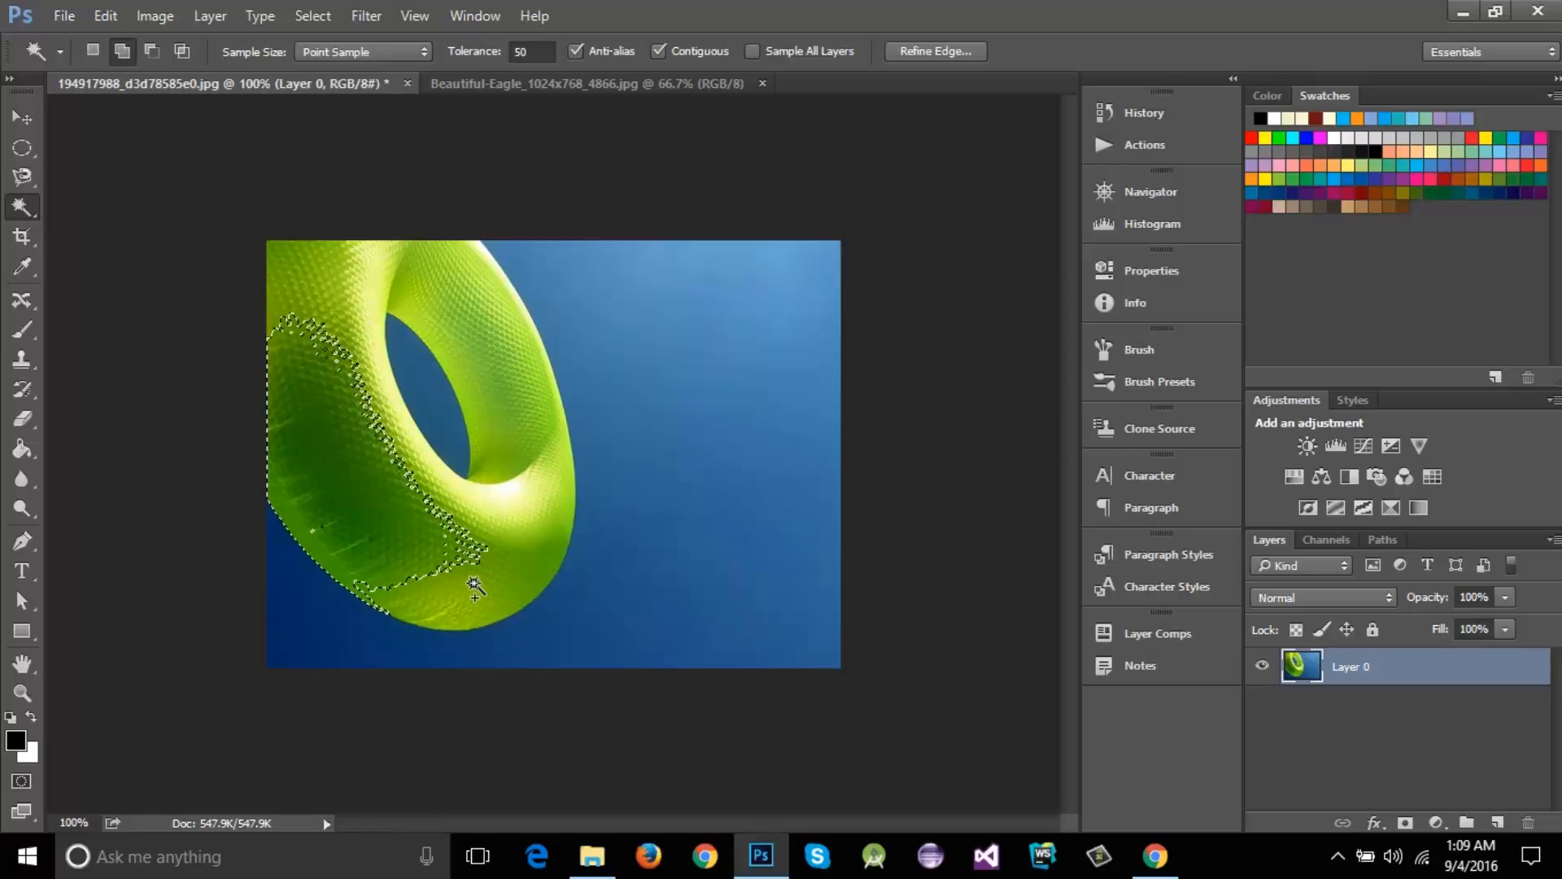
left_click(475, 587, "shift")
left_click(541, 488, "shift")
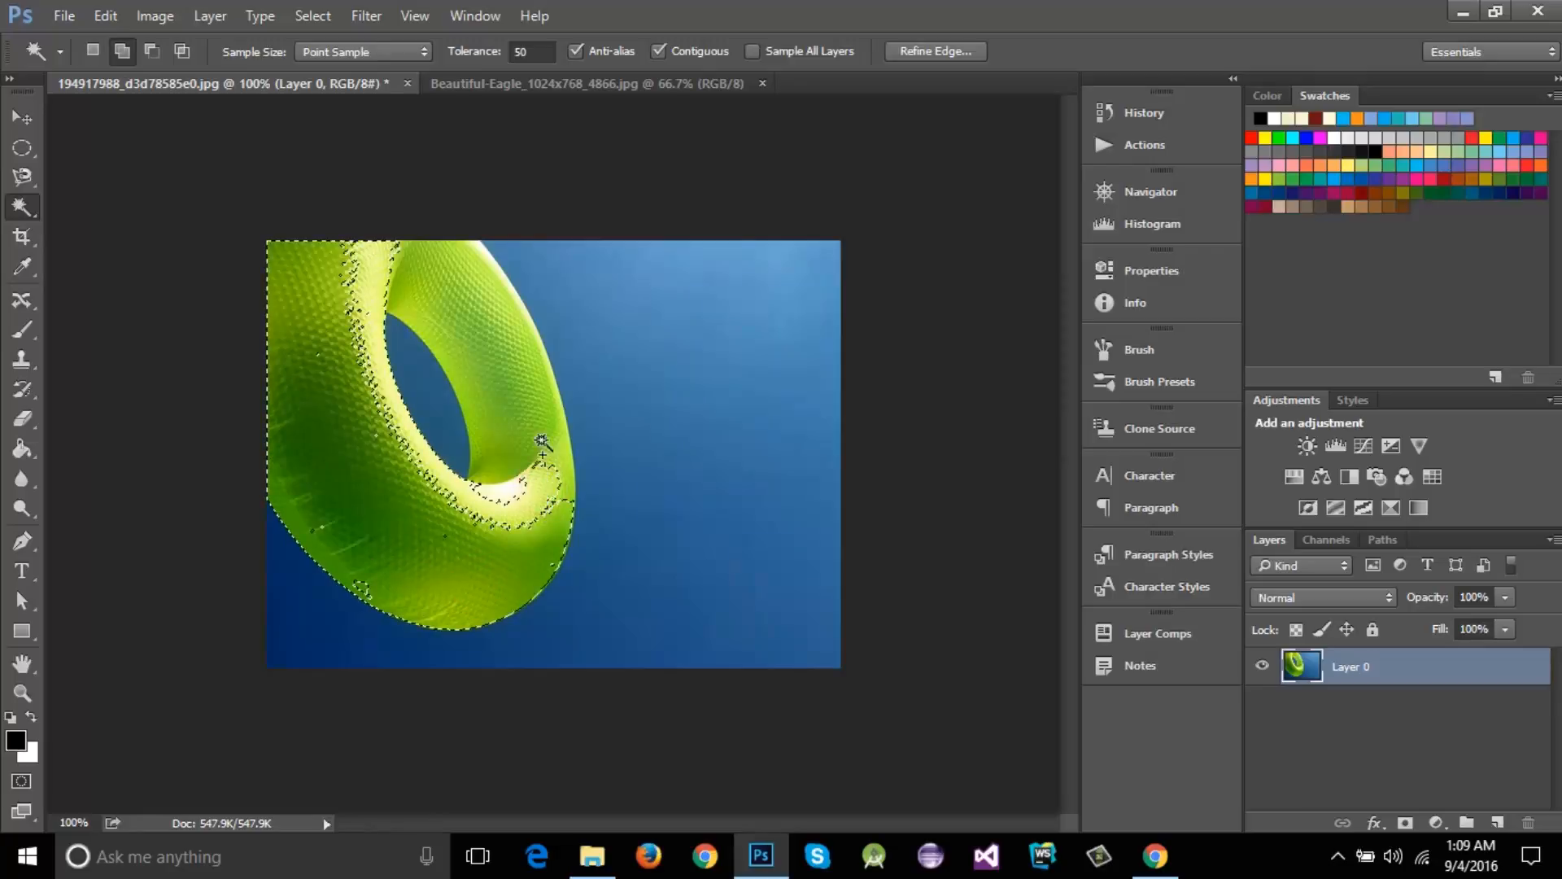
left_click(518, 373, "shift")
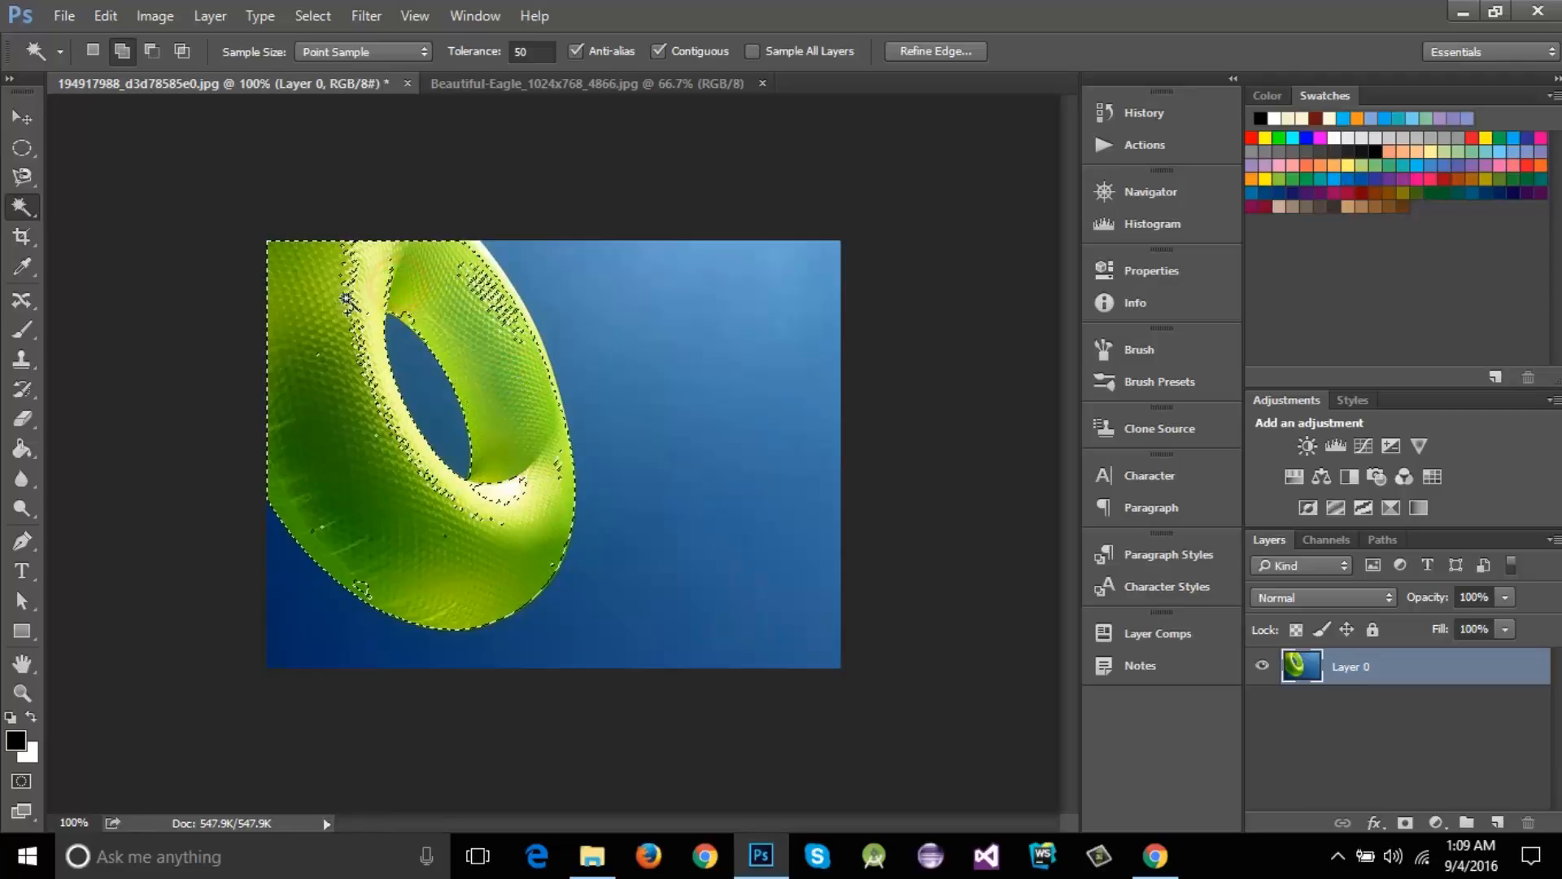
Step: Add the bright highlights along the ring's inner rim and the white glare below the hole to the selection
left_click(348, 330, "shift")
left_click(366, 373, "shift")
left_click(307, 362, "shift")
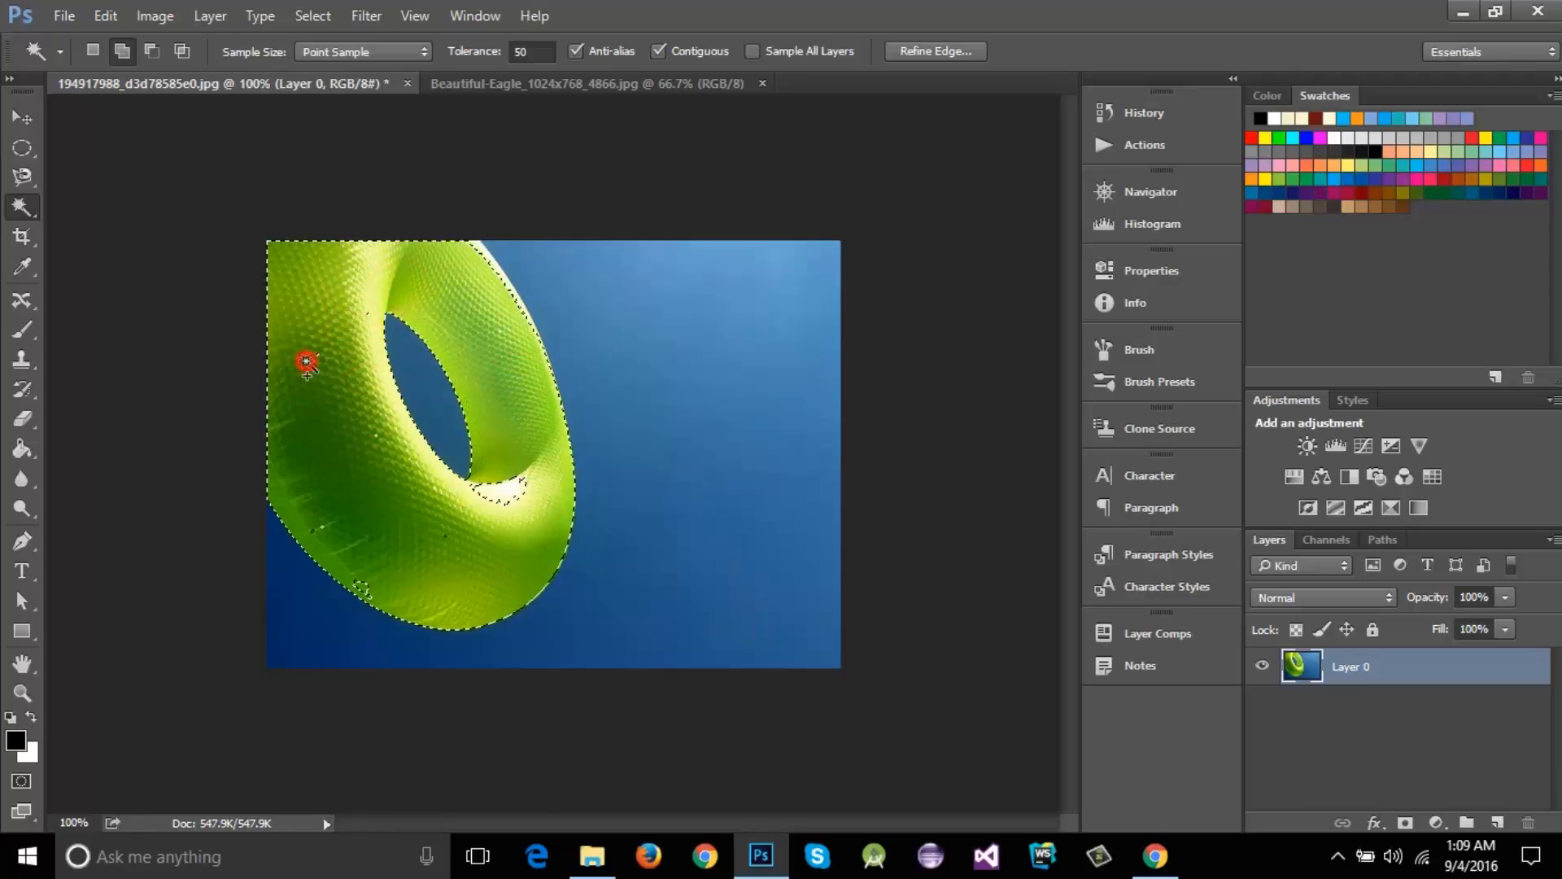
left_click(342, 314, "shift")
left_click(505, 499, "shift")
left_click(513, 483, "shift")
left_click(499, 483, "shift")
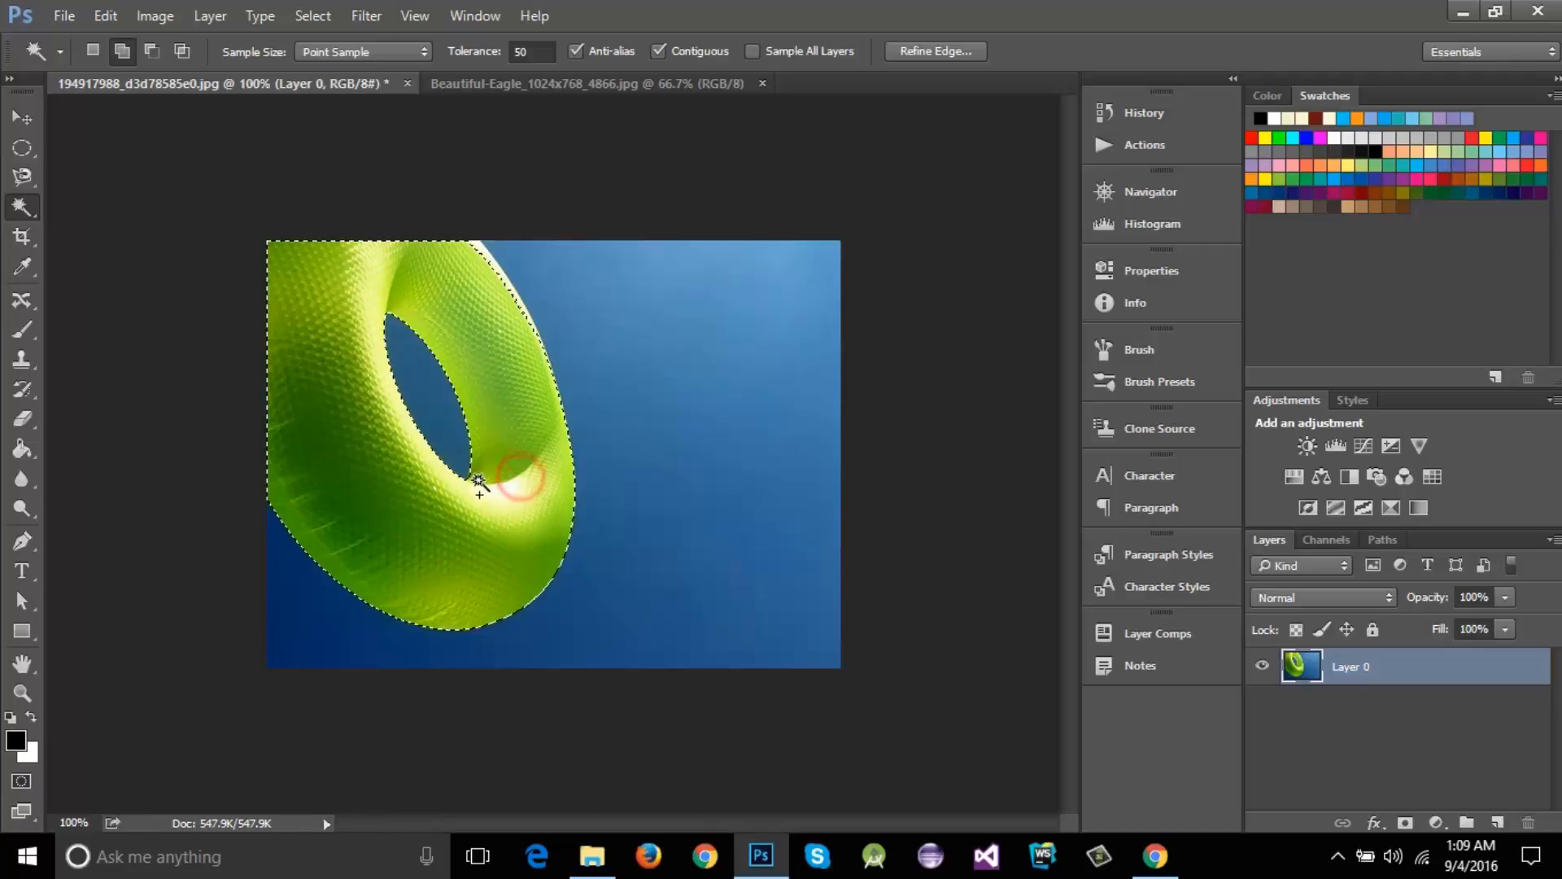
left_click(434, 488, "shift")
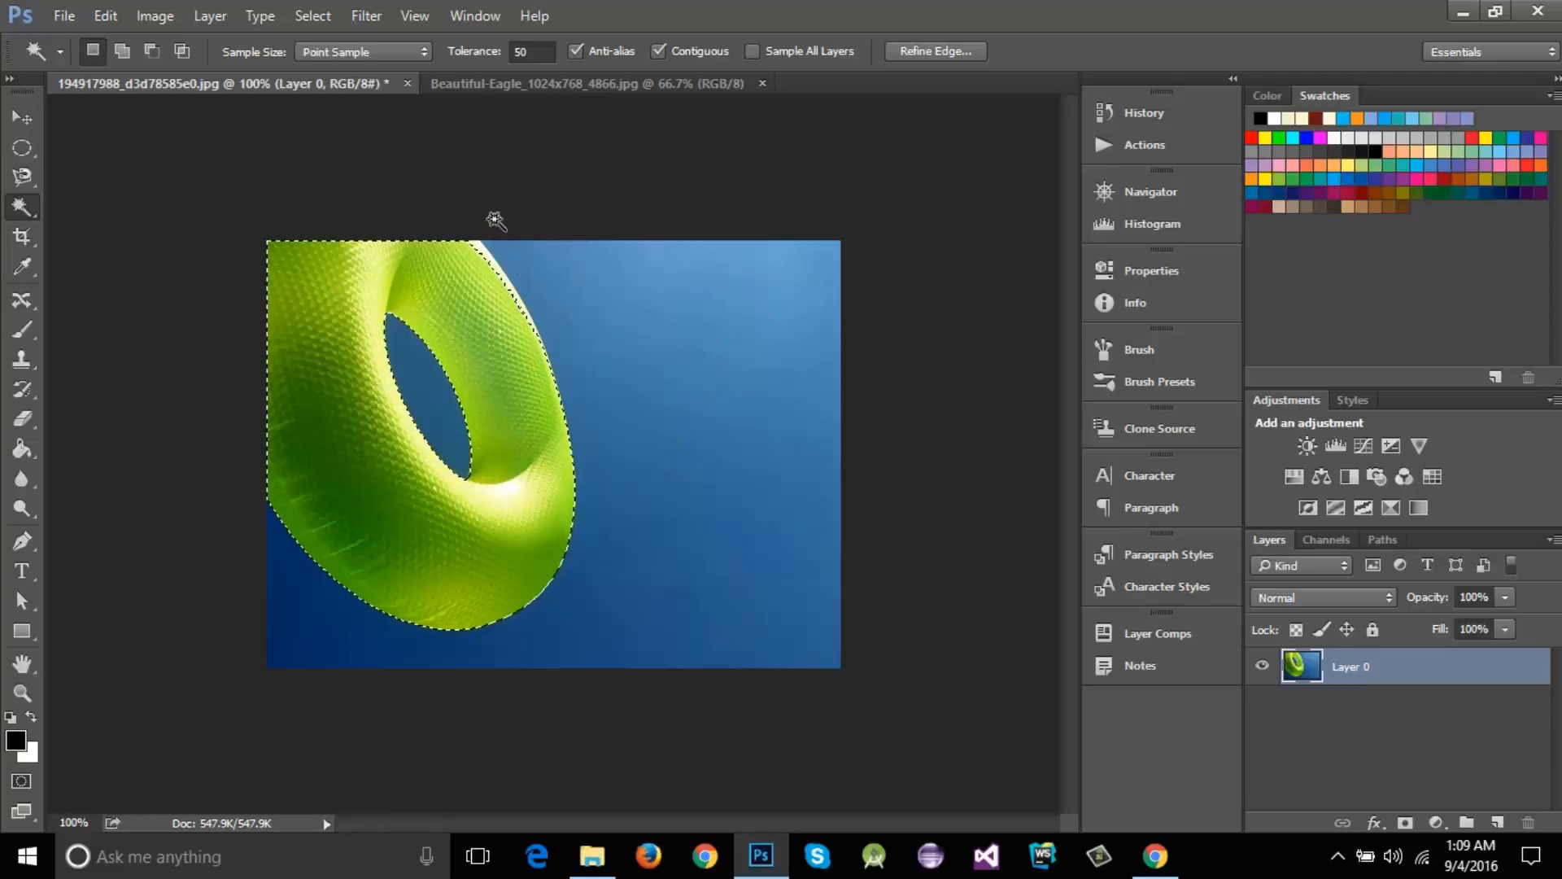
Step: Add the white highlight strip along the ring's upper outer edge to the Magic Wand selection
scroll(492, 216, "up", 2, "alt")
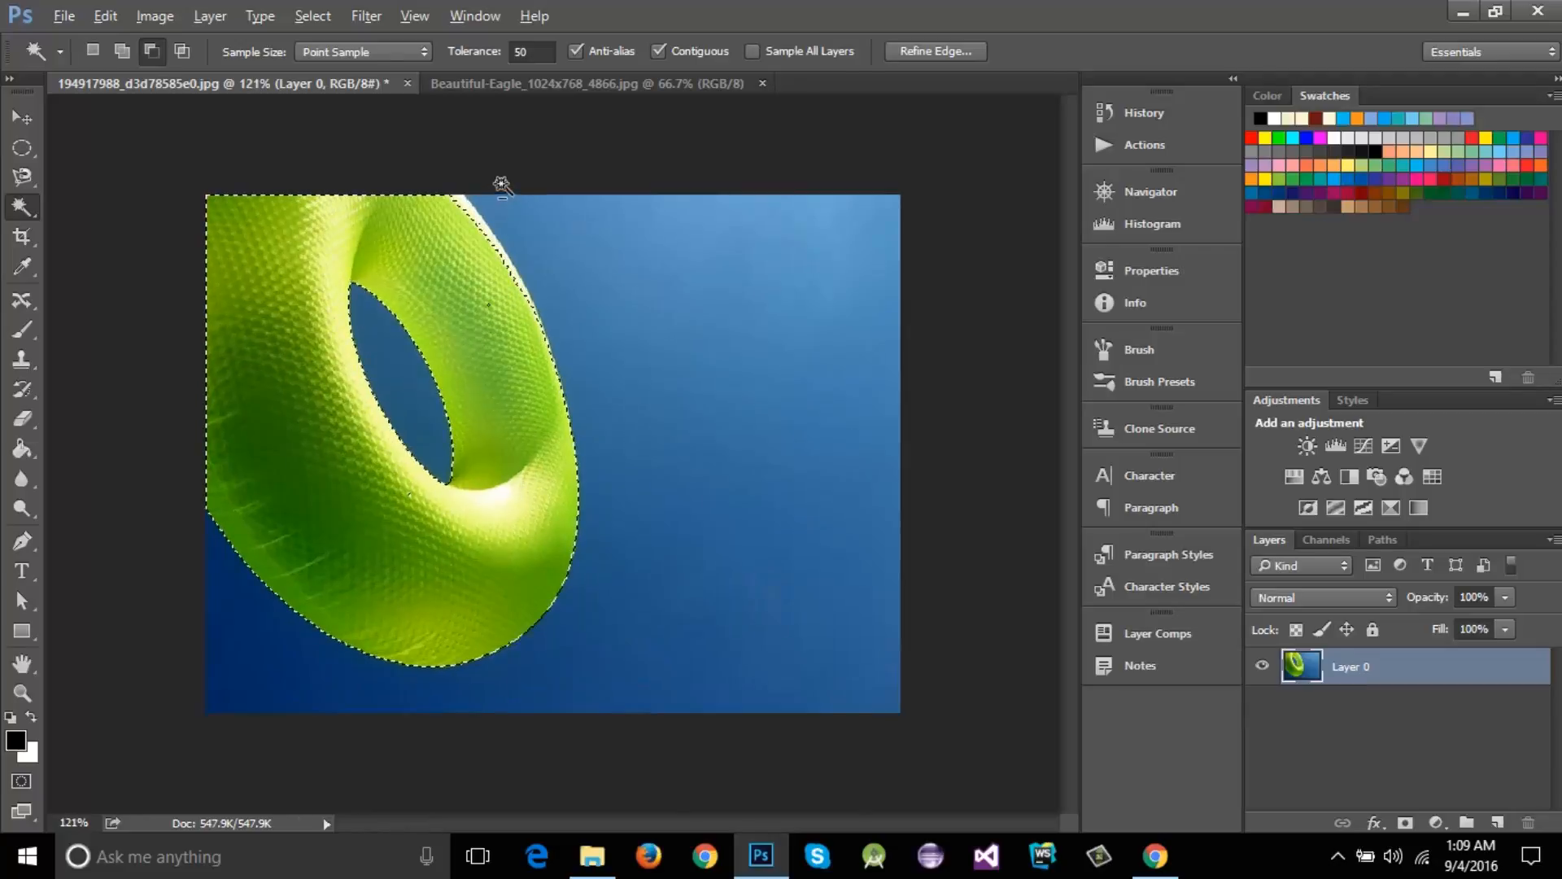
scroll(502, 185, "up", 2, "alt")
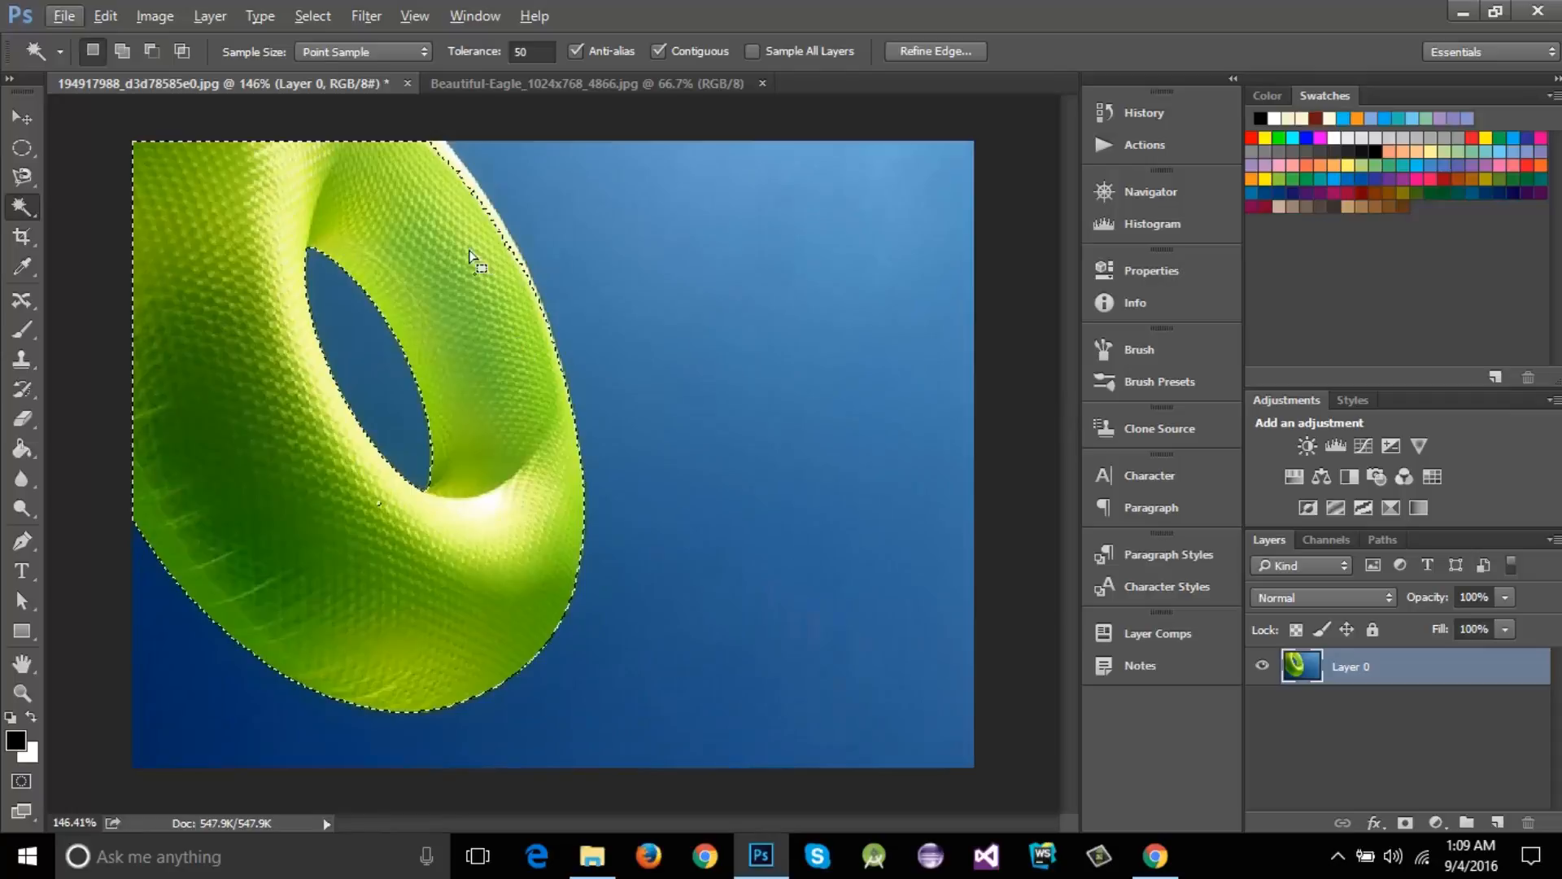
left_click(461, 188)
left_click(26, 206)
key("shift")
left_click(447, 154)
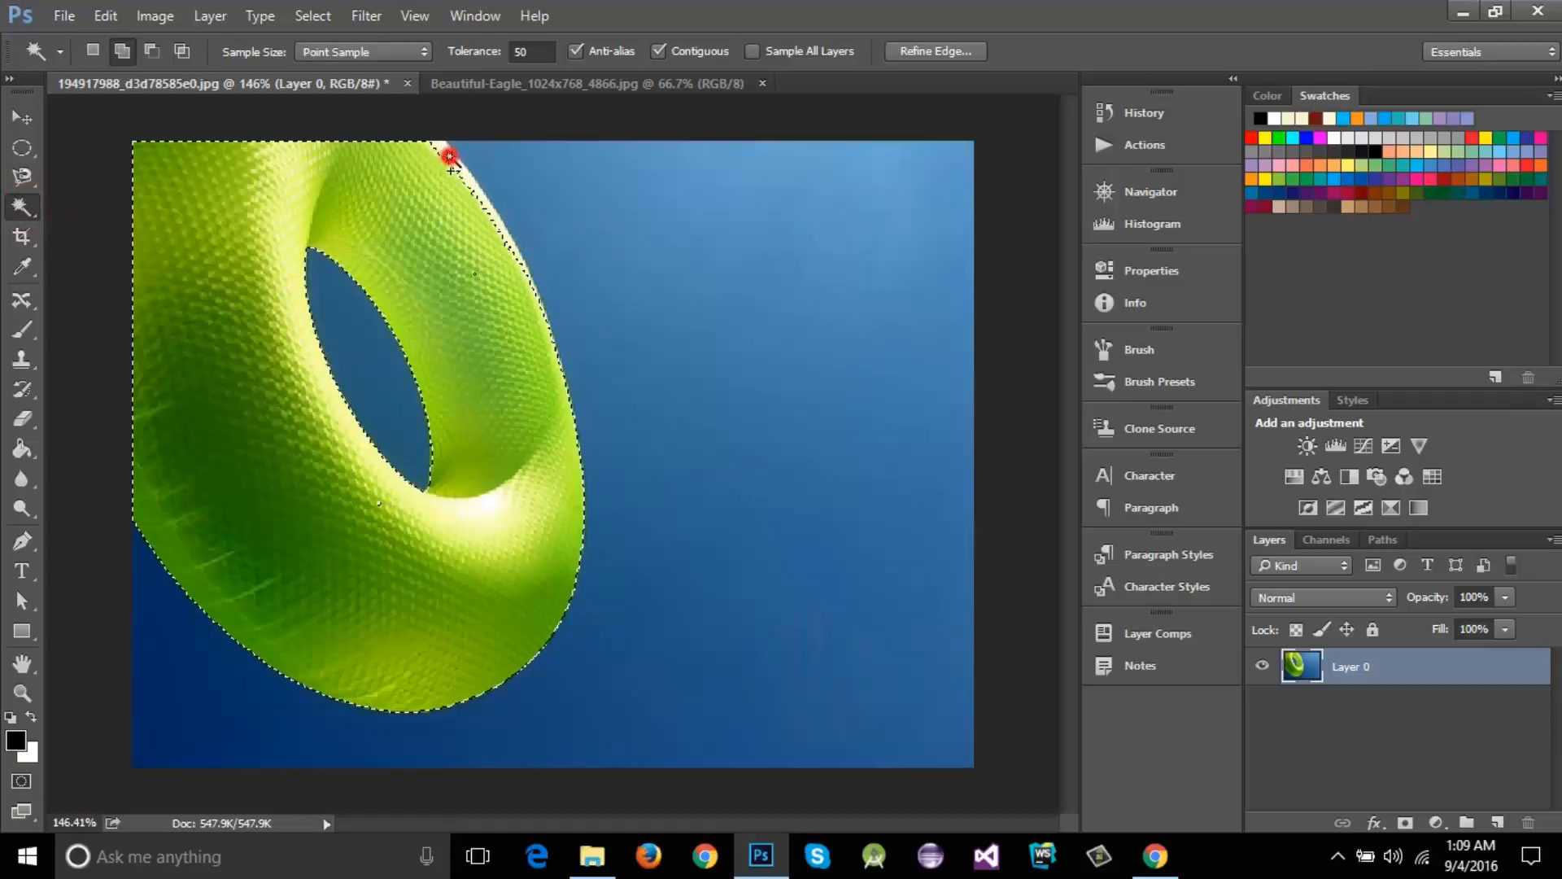
left_click(469, 192)
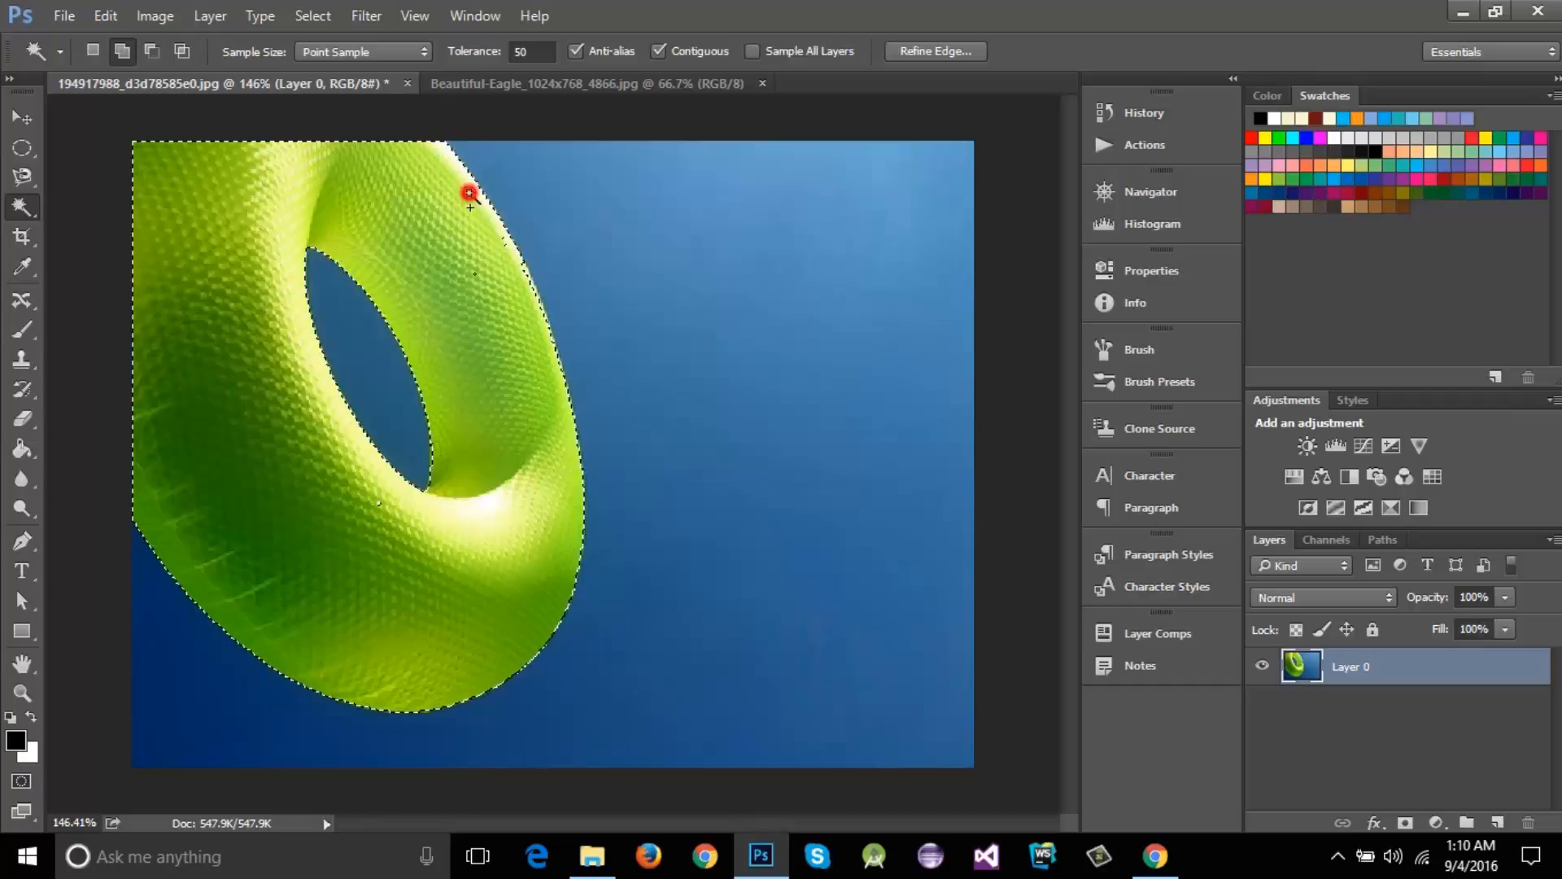
left_click(498, 246)
left_click(517, 271)
Step: Add the small unselected specks inside the ring's green surface to the selection
left_click(448, 266)
left_click(363, 193)
left_click(398, 505)
left_click(266, 440)
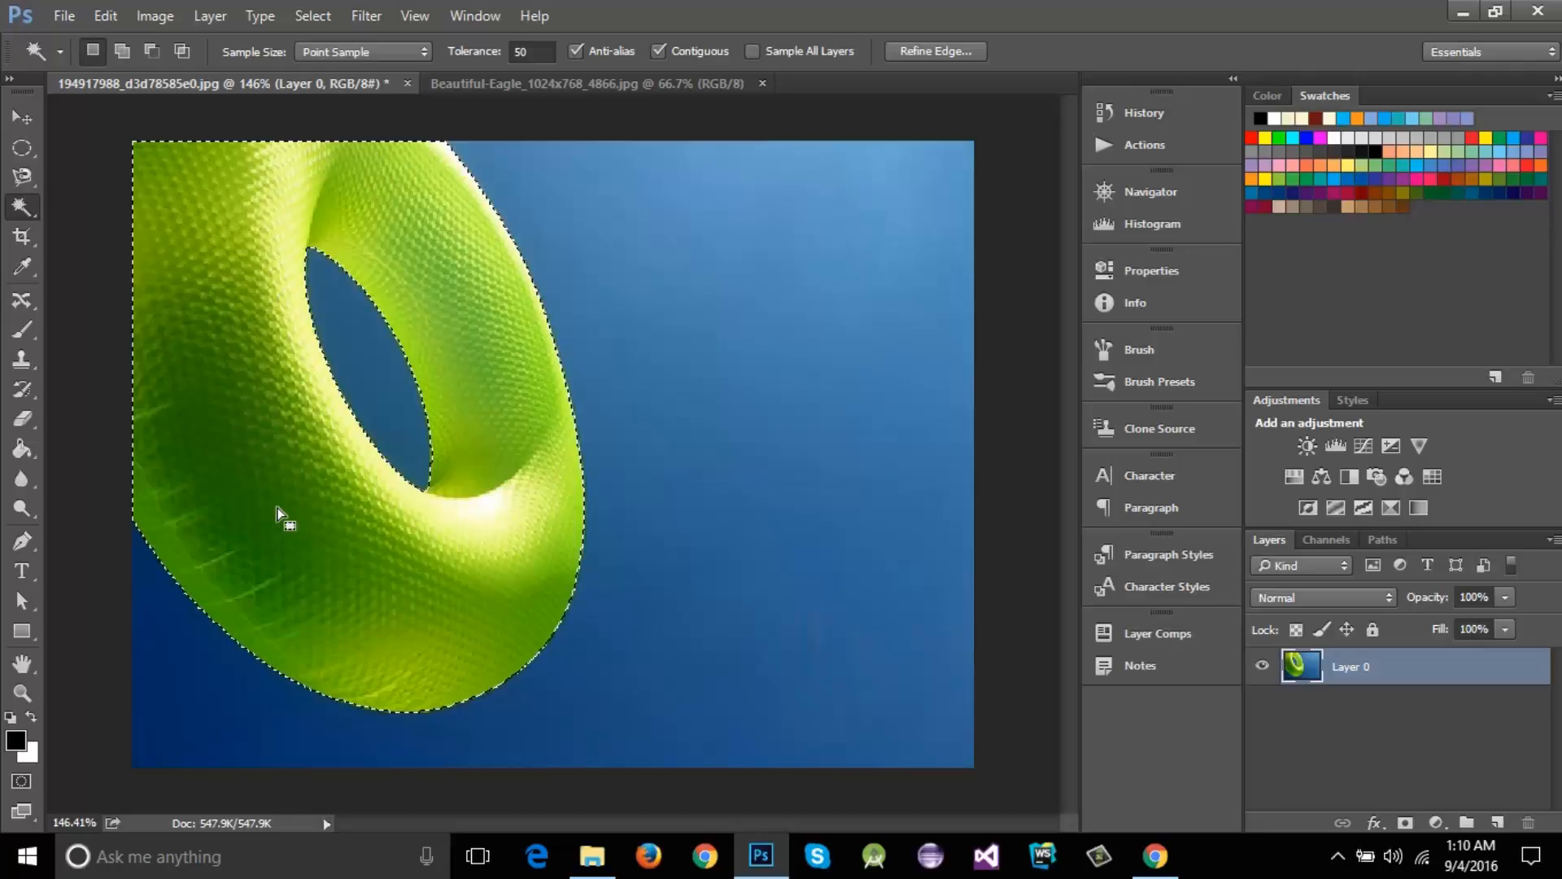
right_click(25, 210)
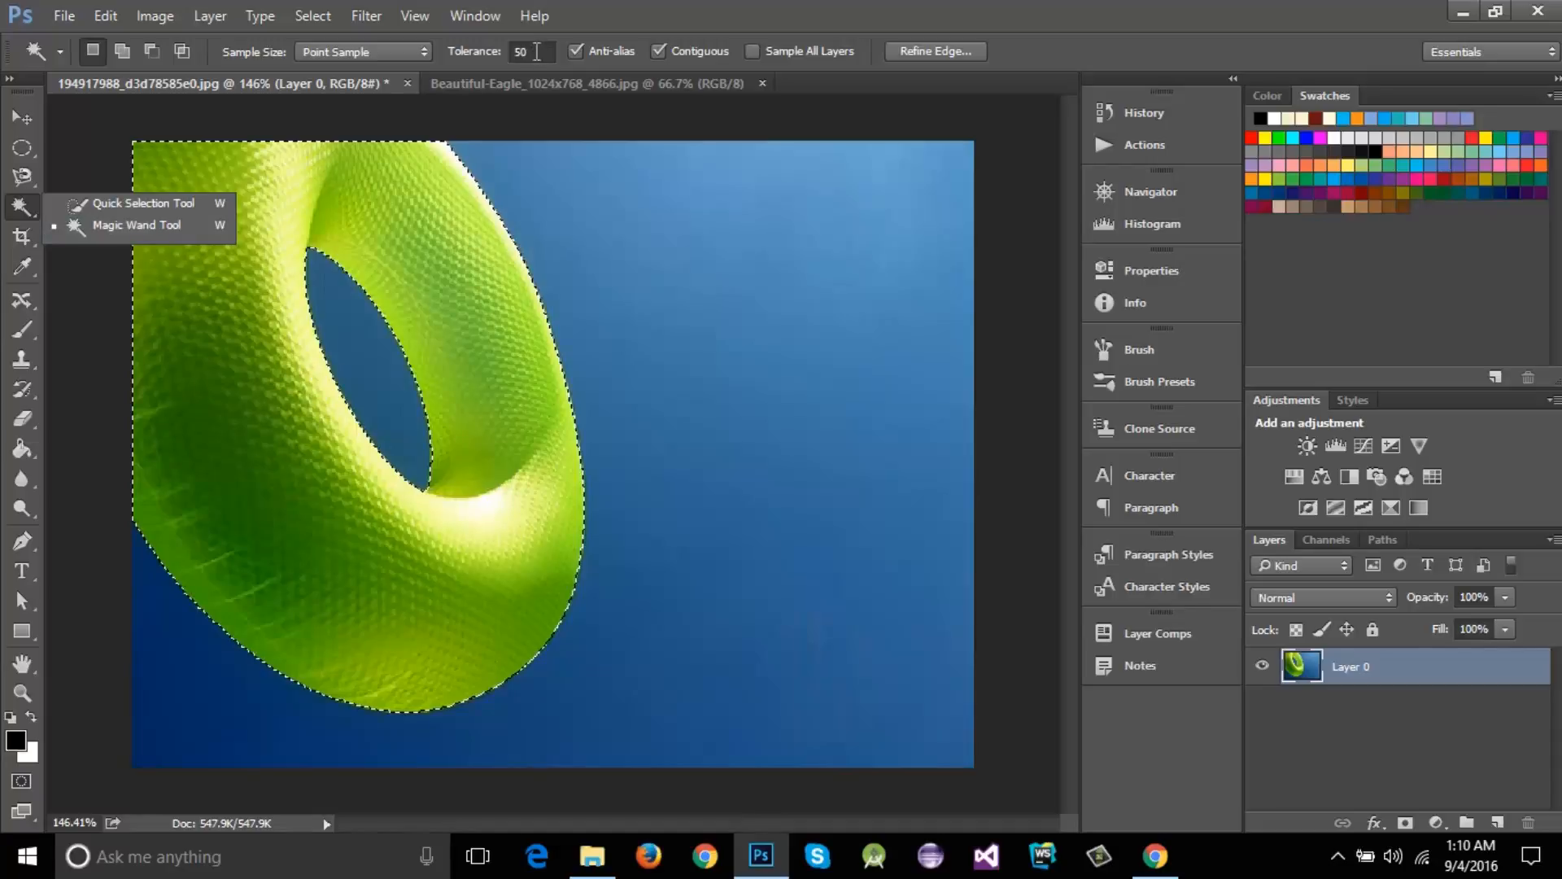
left_click(422, 54)
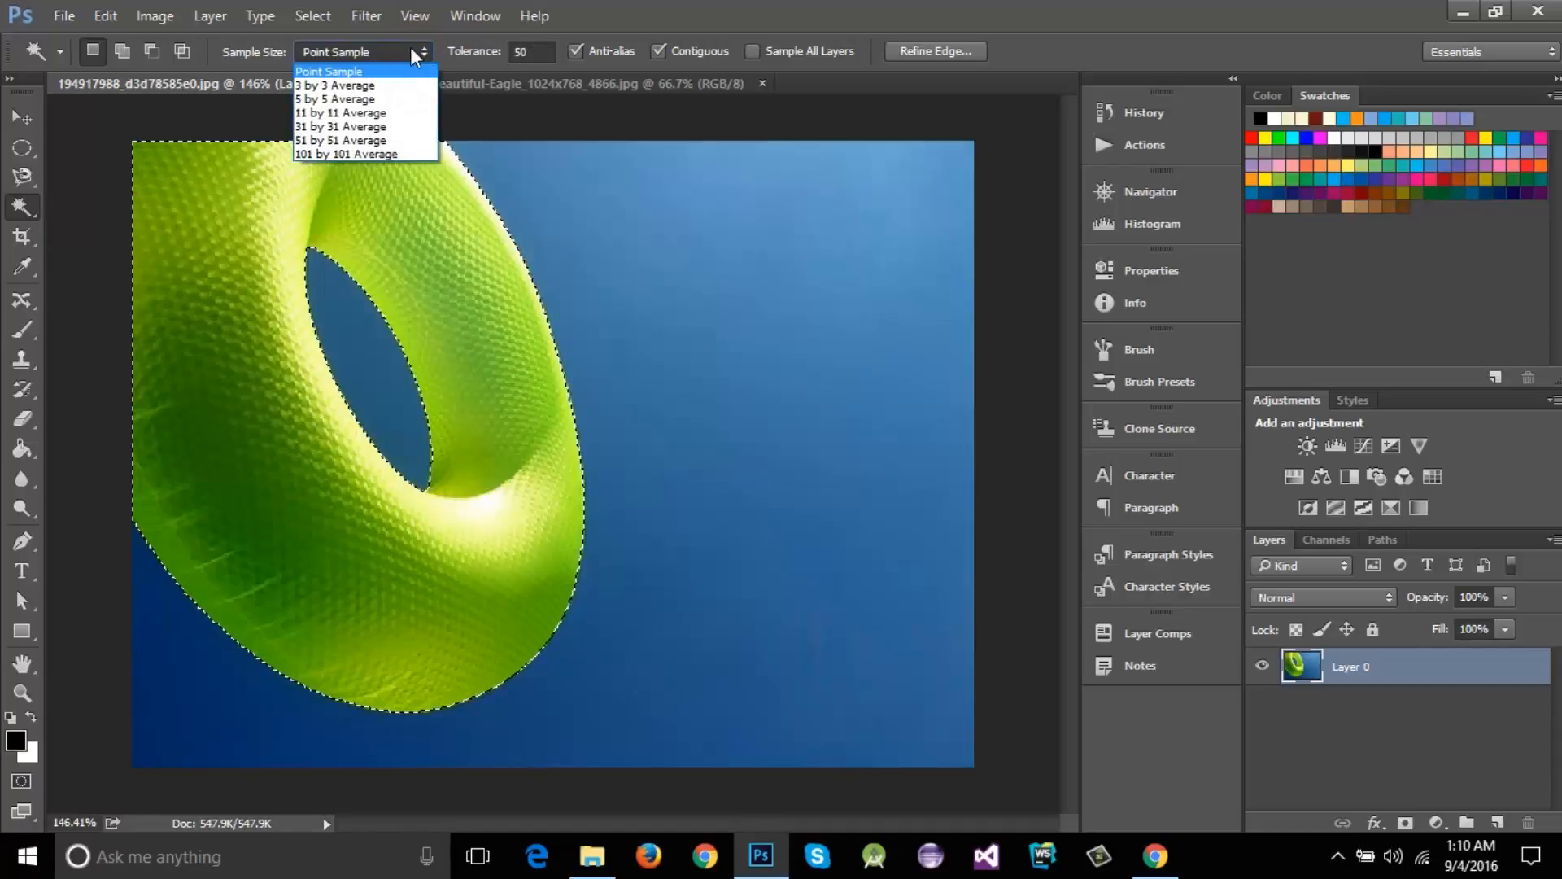
left_click(672, 16)
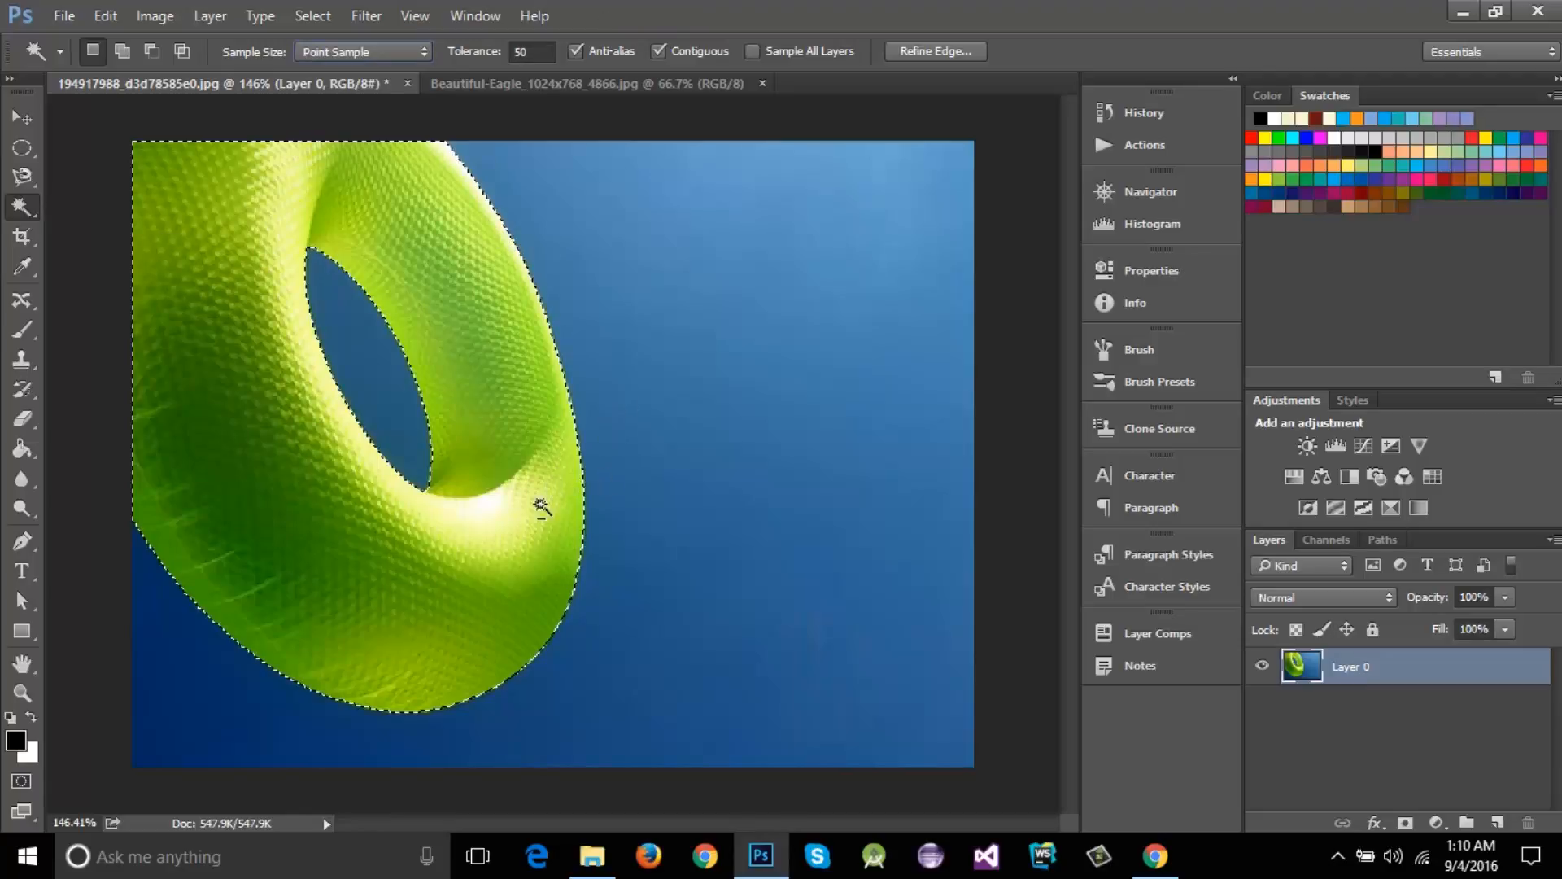
key("alt")
Step: In the Beautiful-Eagle image, select the blue background on both sides of the head and the patch beneath the beak with the Magic Wand
left_click(537, 86)
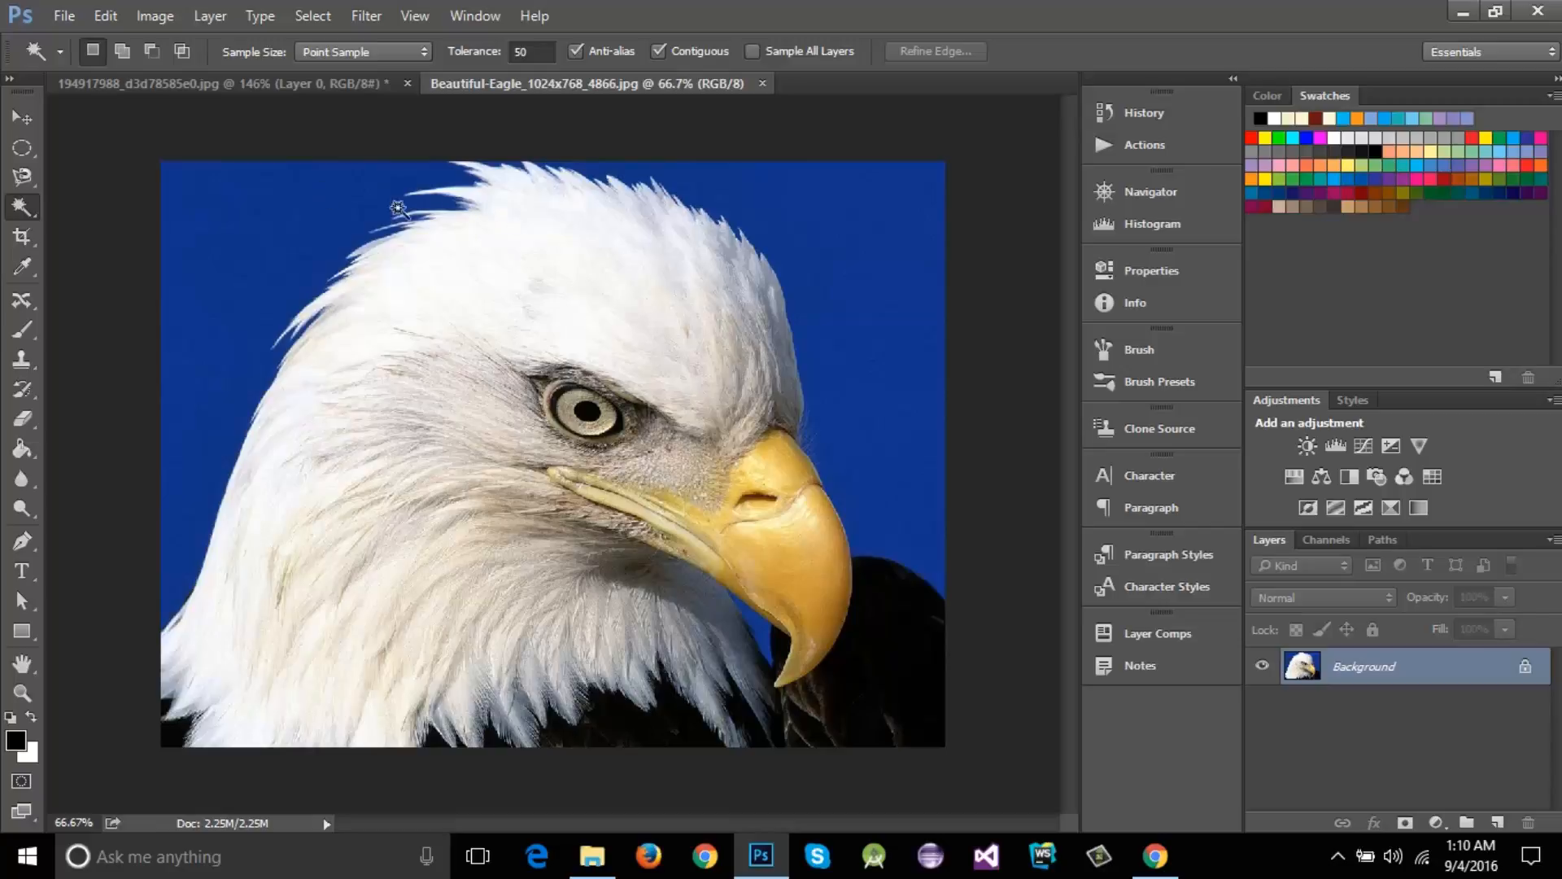
scroll(466, 169, "up", 3)
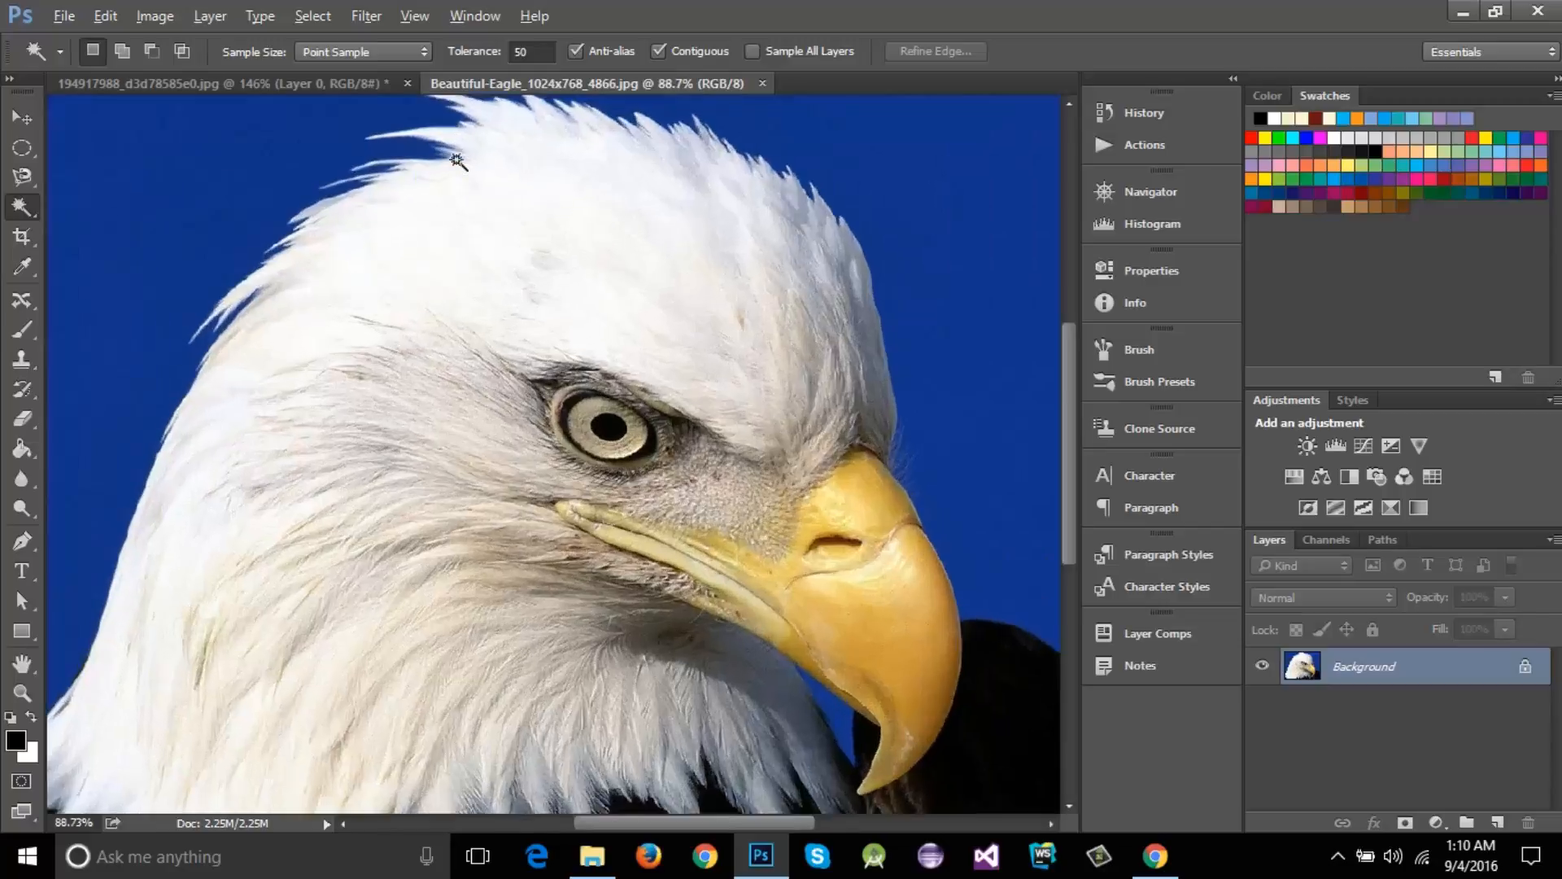
key("alt")
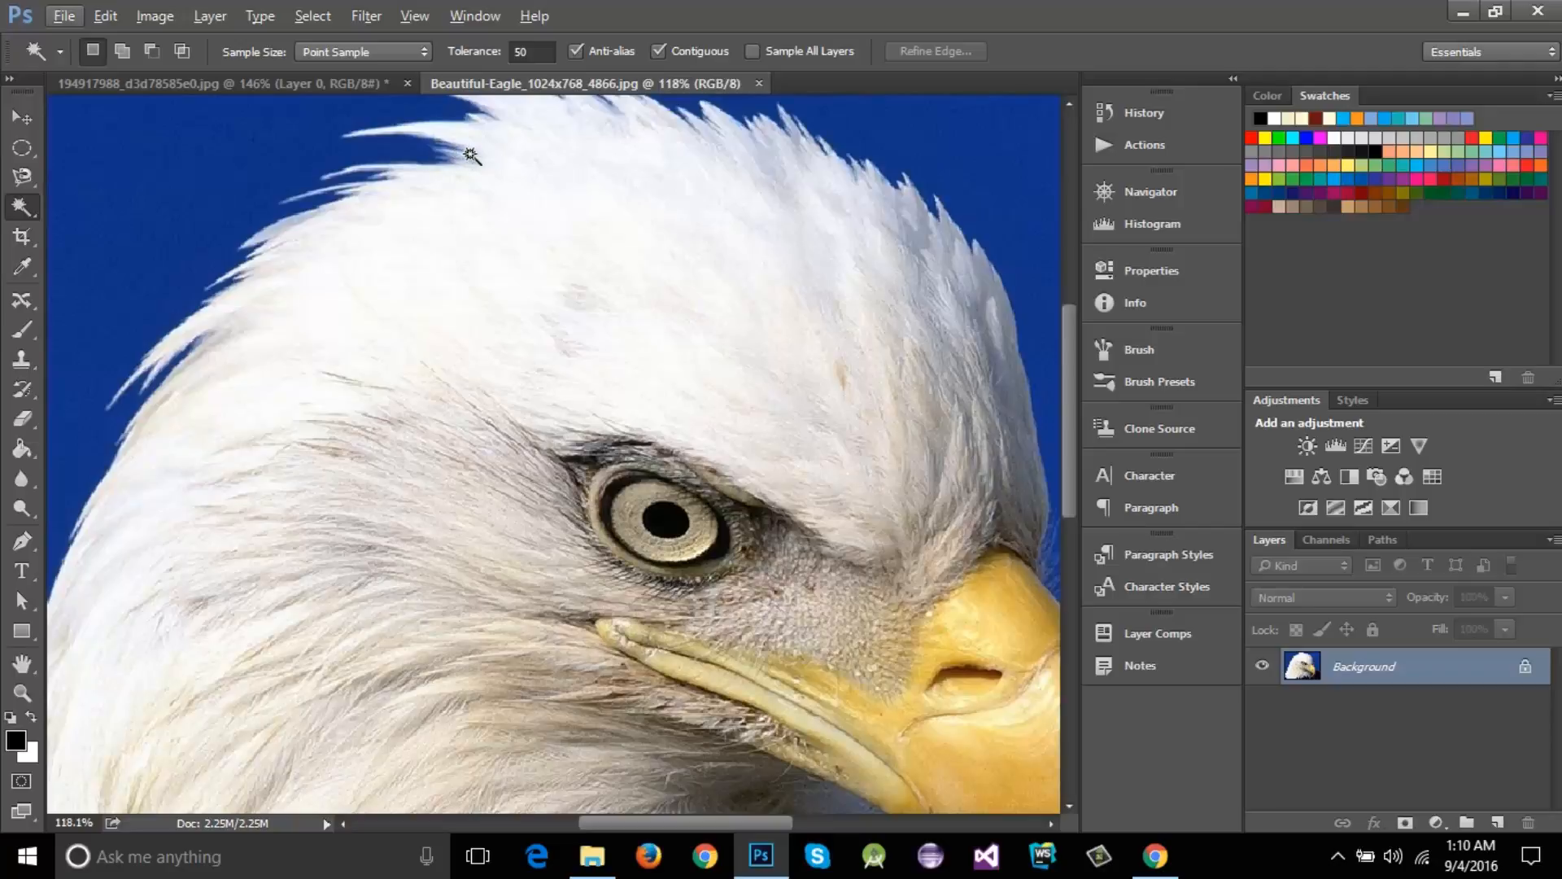
scroll(453, 248, "down", 2)
scroll(418, 244, "up", 4)
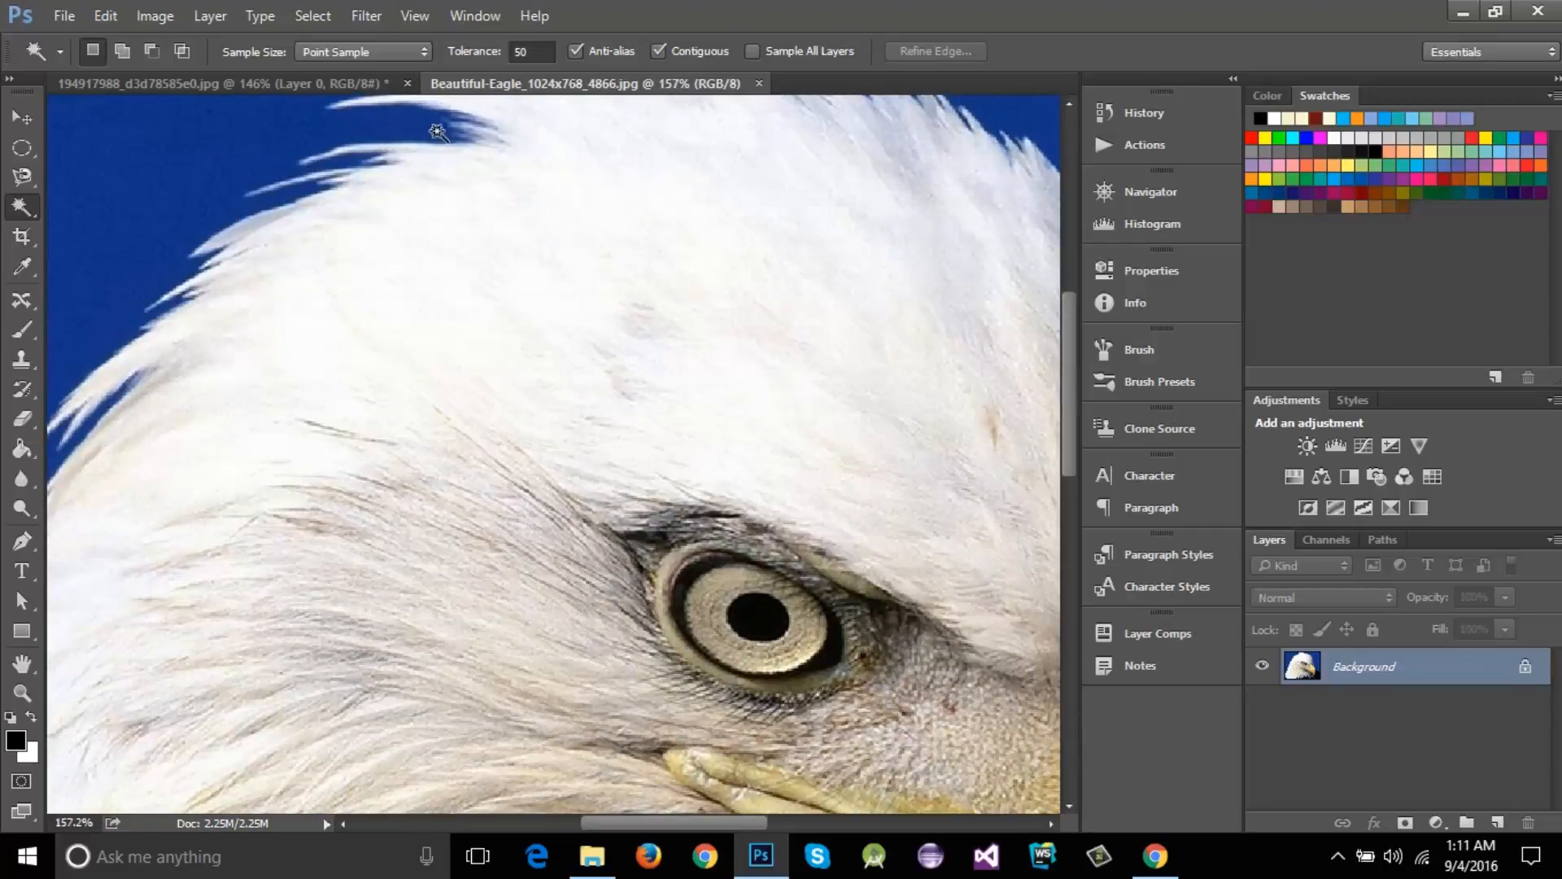
scroll(414, 342, "down", 3)
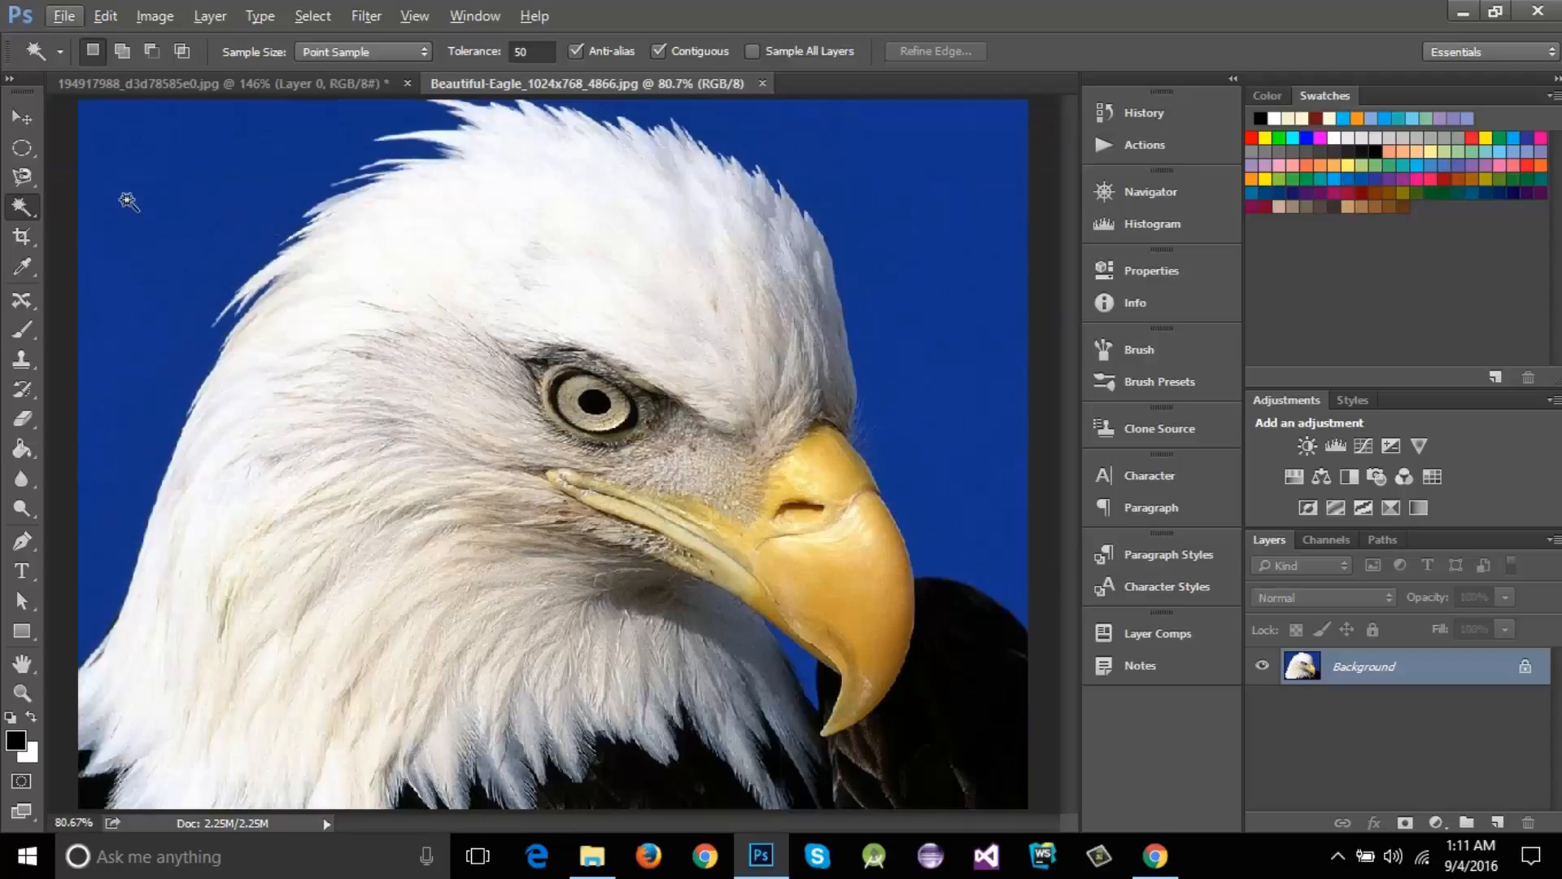
right_click(22, 207)
left_click(116, 228)
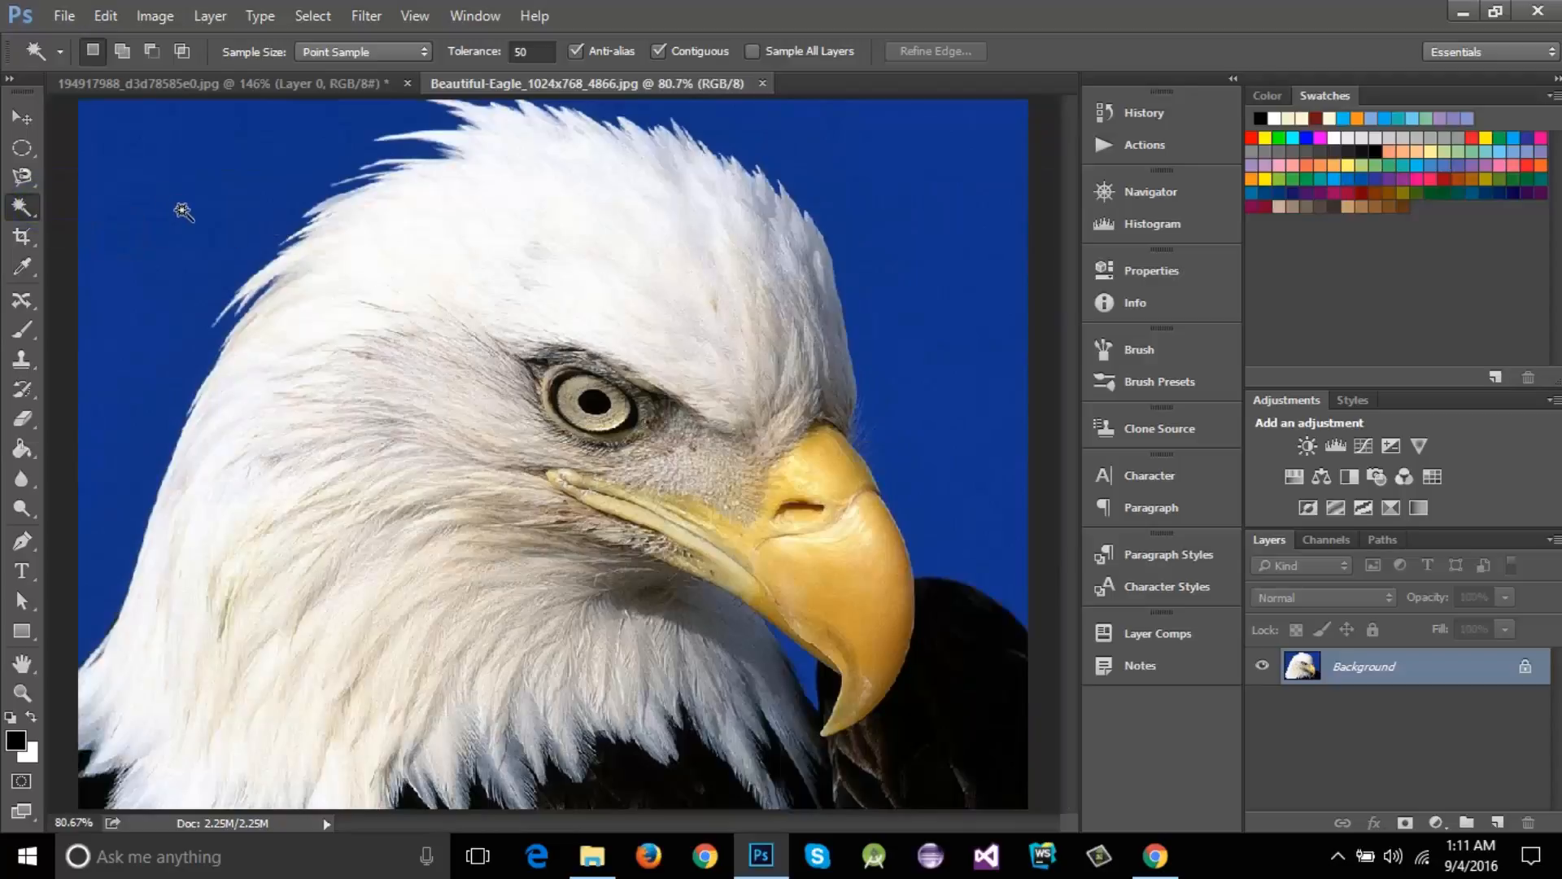
left_click(183, 211)
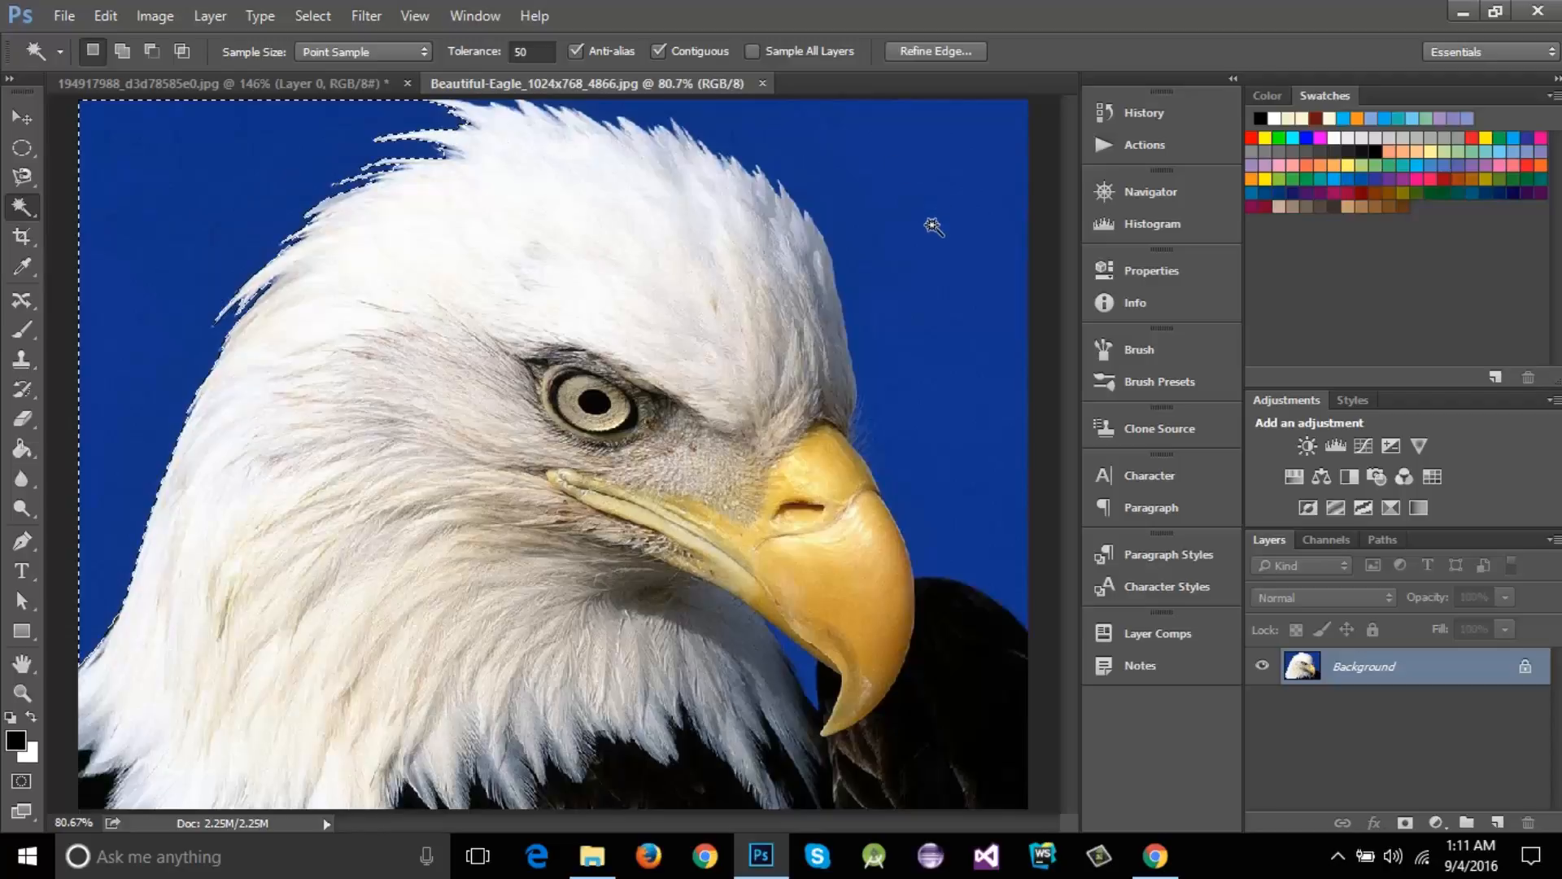
left_click(933, 227, "shift")
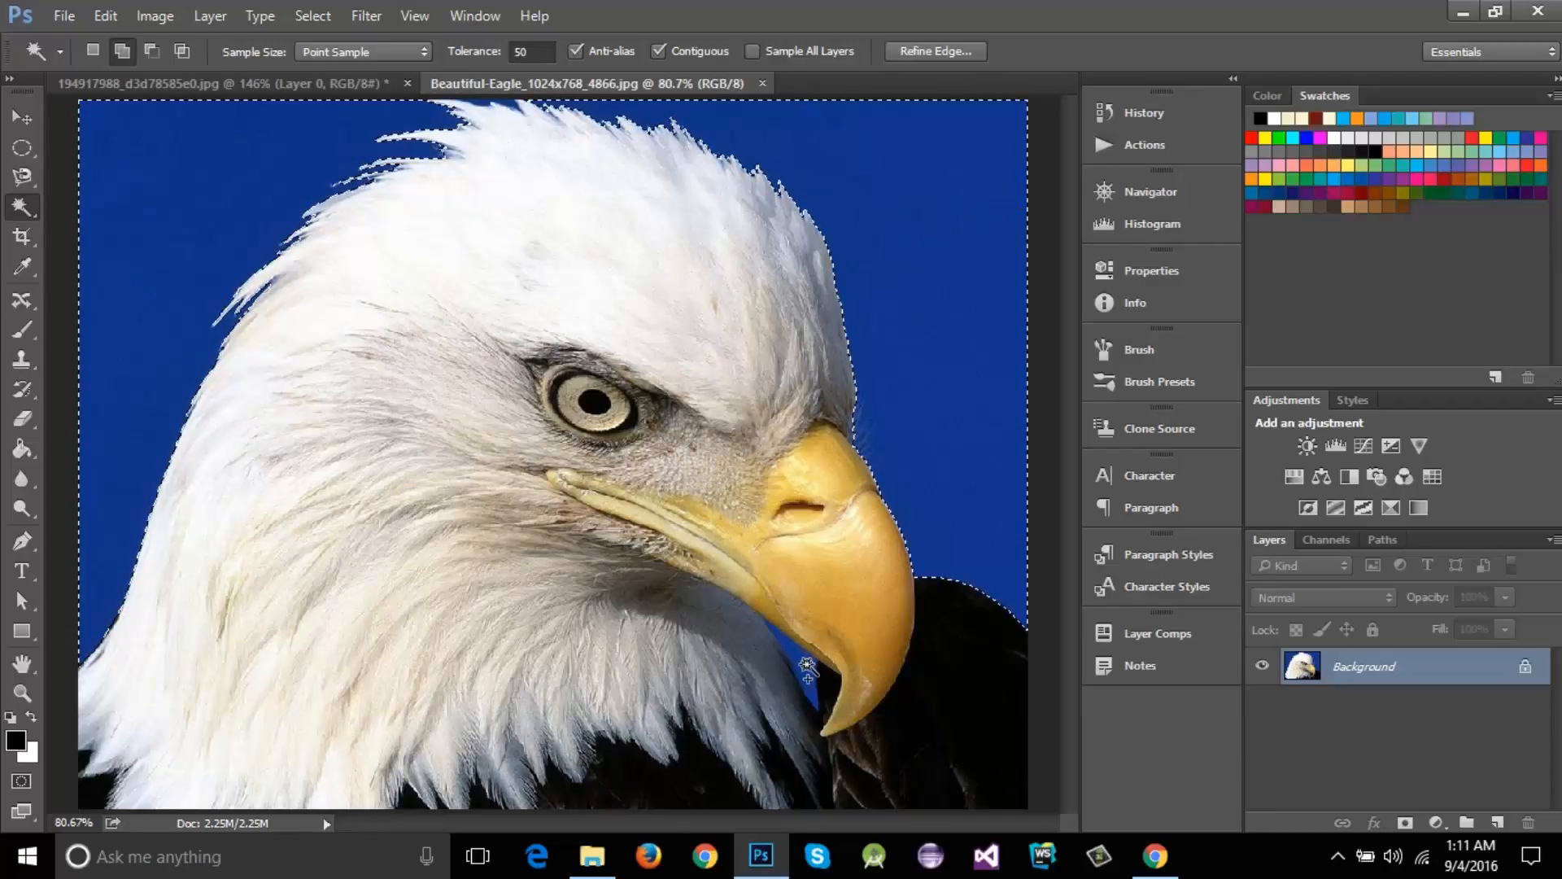
left_click(806, 665, "shift")
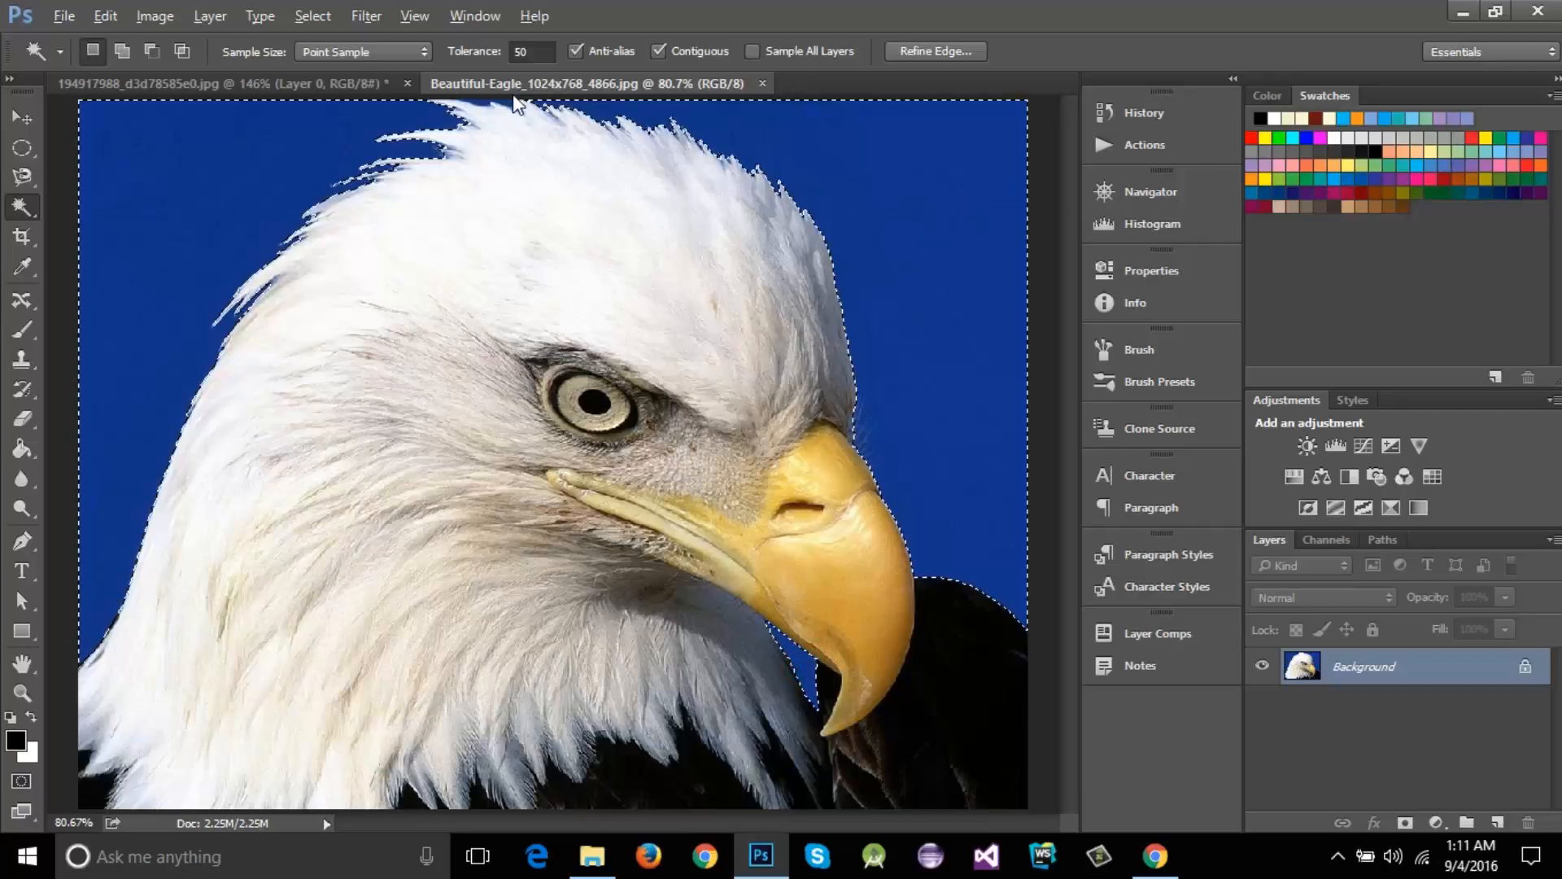
Step: Add the small blue gap between the feathers at the very top of the eagle's head to the background selection
scroll(521, 166, "up", 5)
scroll(496, 161, "up", 1)
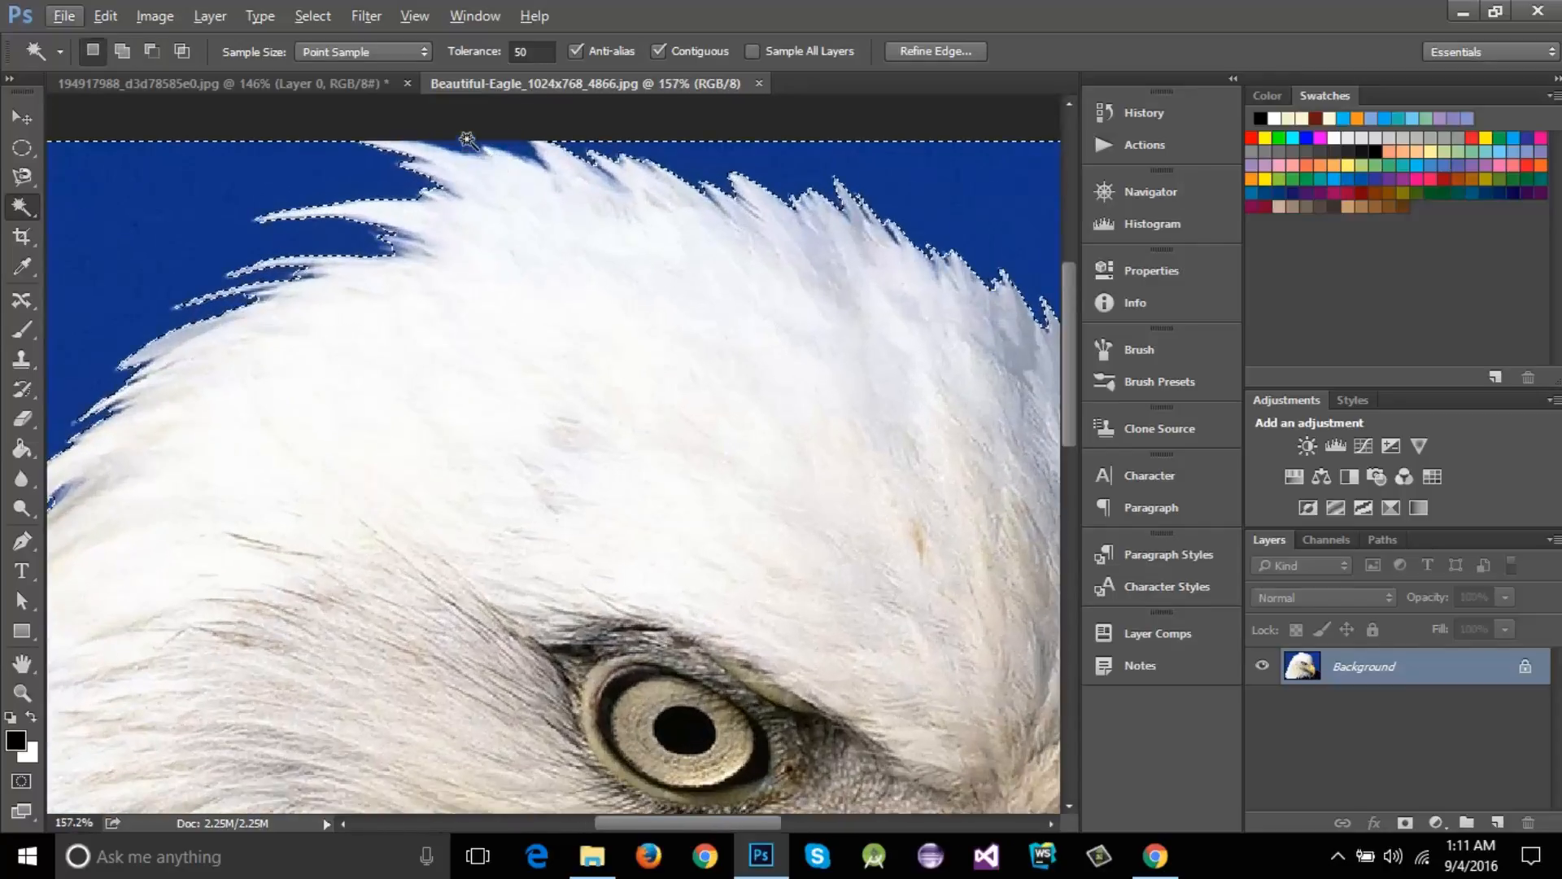
left_click(463, 139)
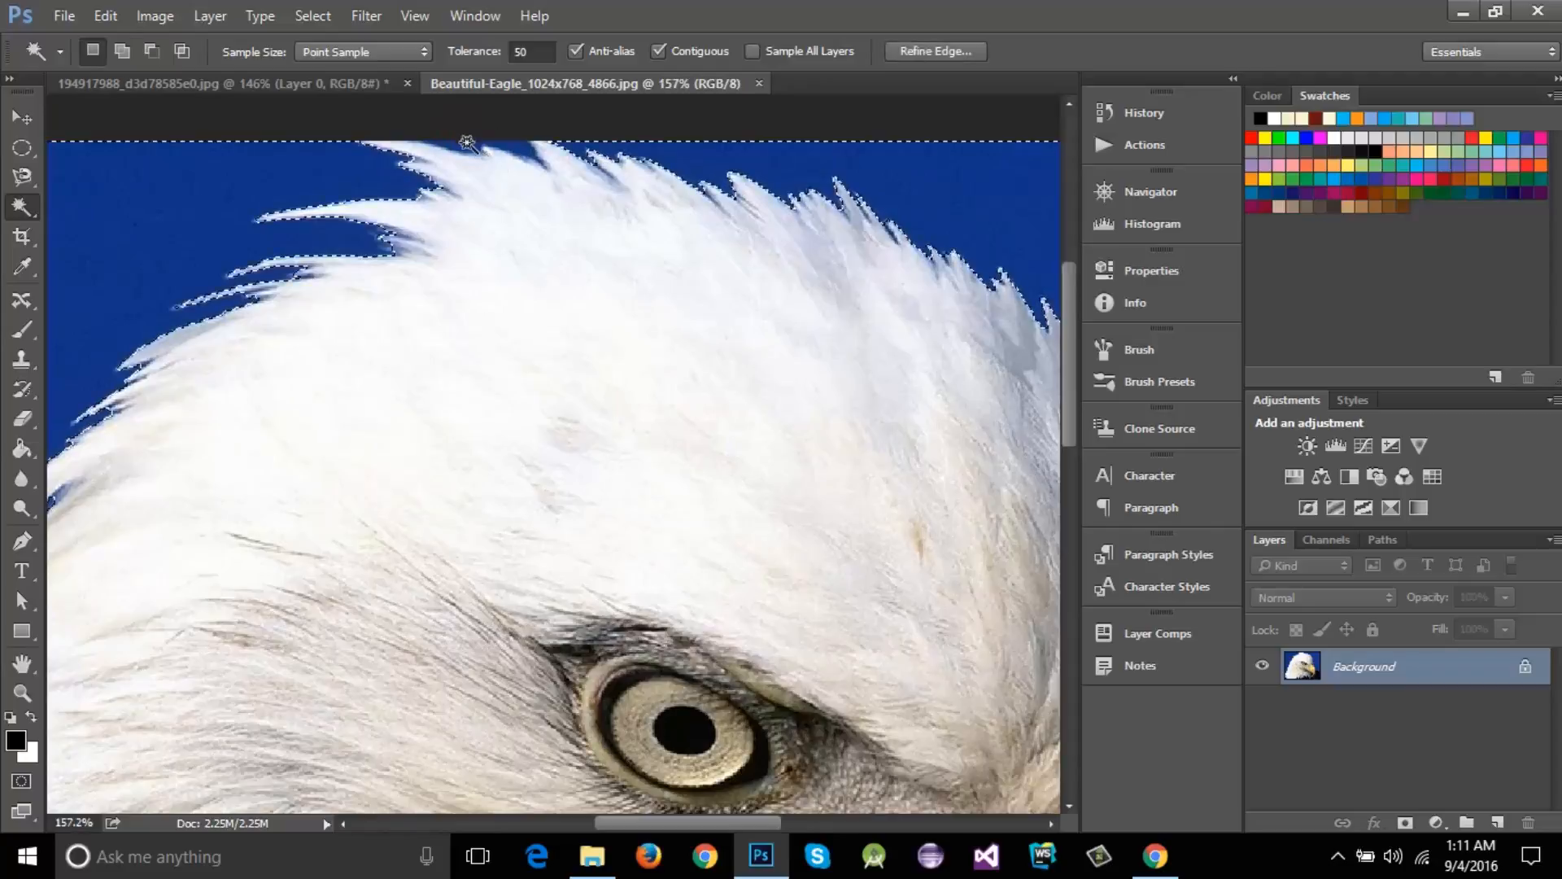
left_click(465, 140)
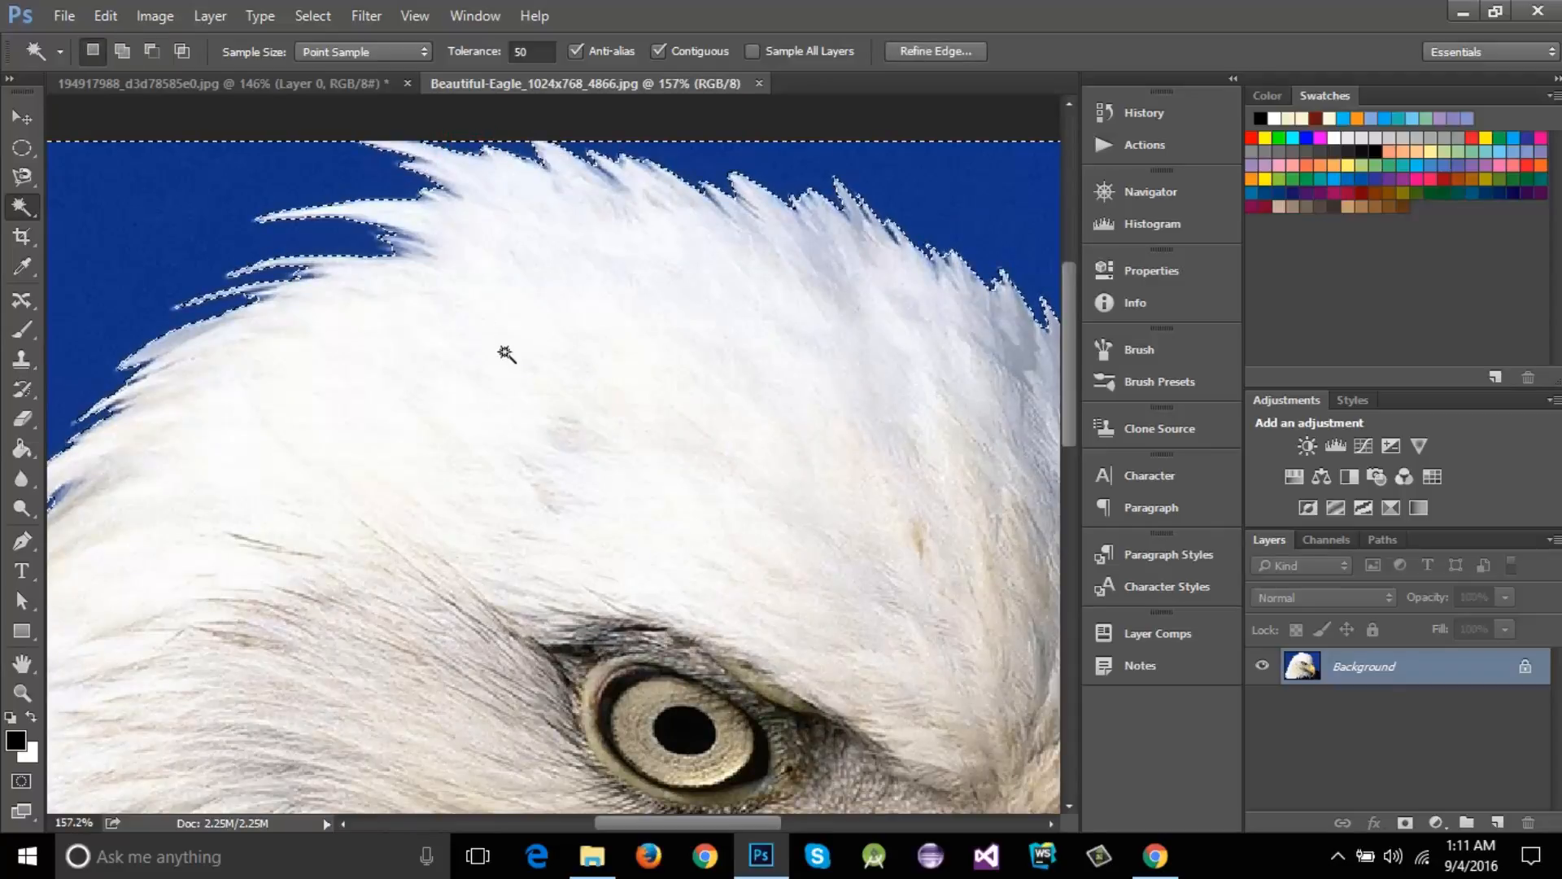
Step: Inspect the selection outline closely along the feather tips on top of the eagle's head
scroll(505, 349, "down", 5)
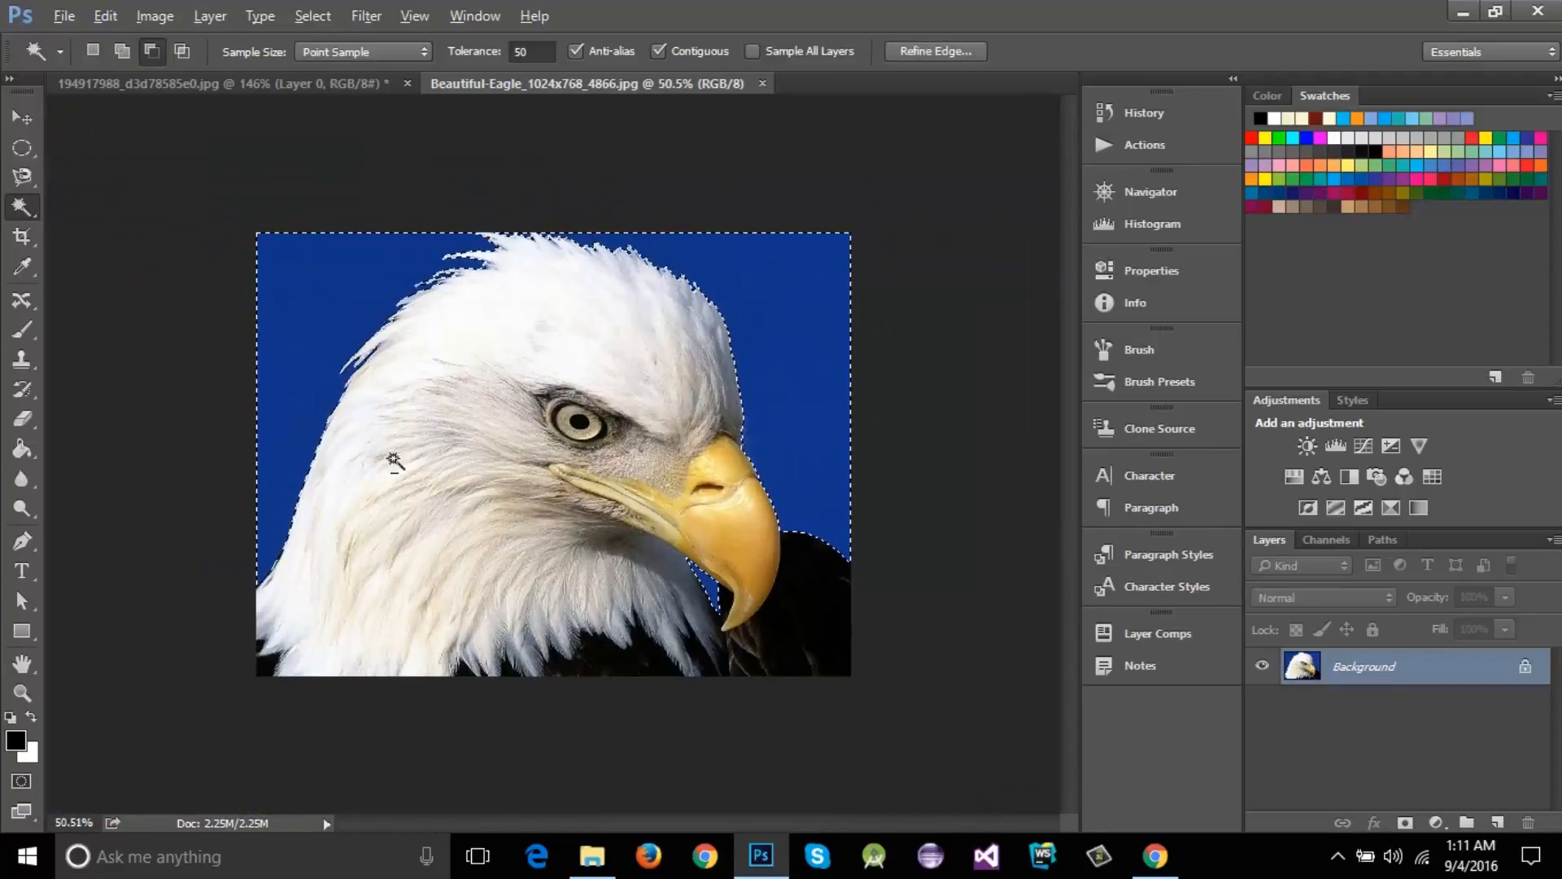
scroll(342, 431, "up", 1)
scroll(314, 277, "up", 3)
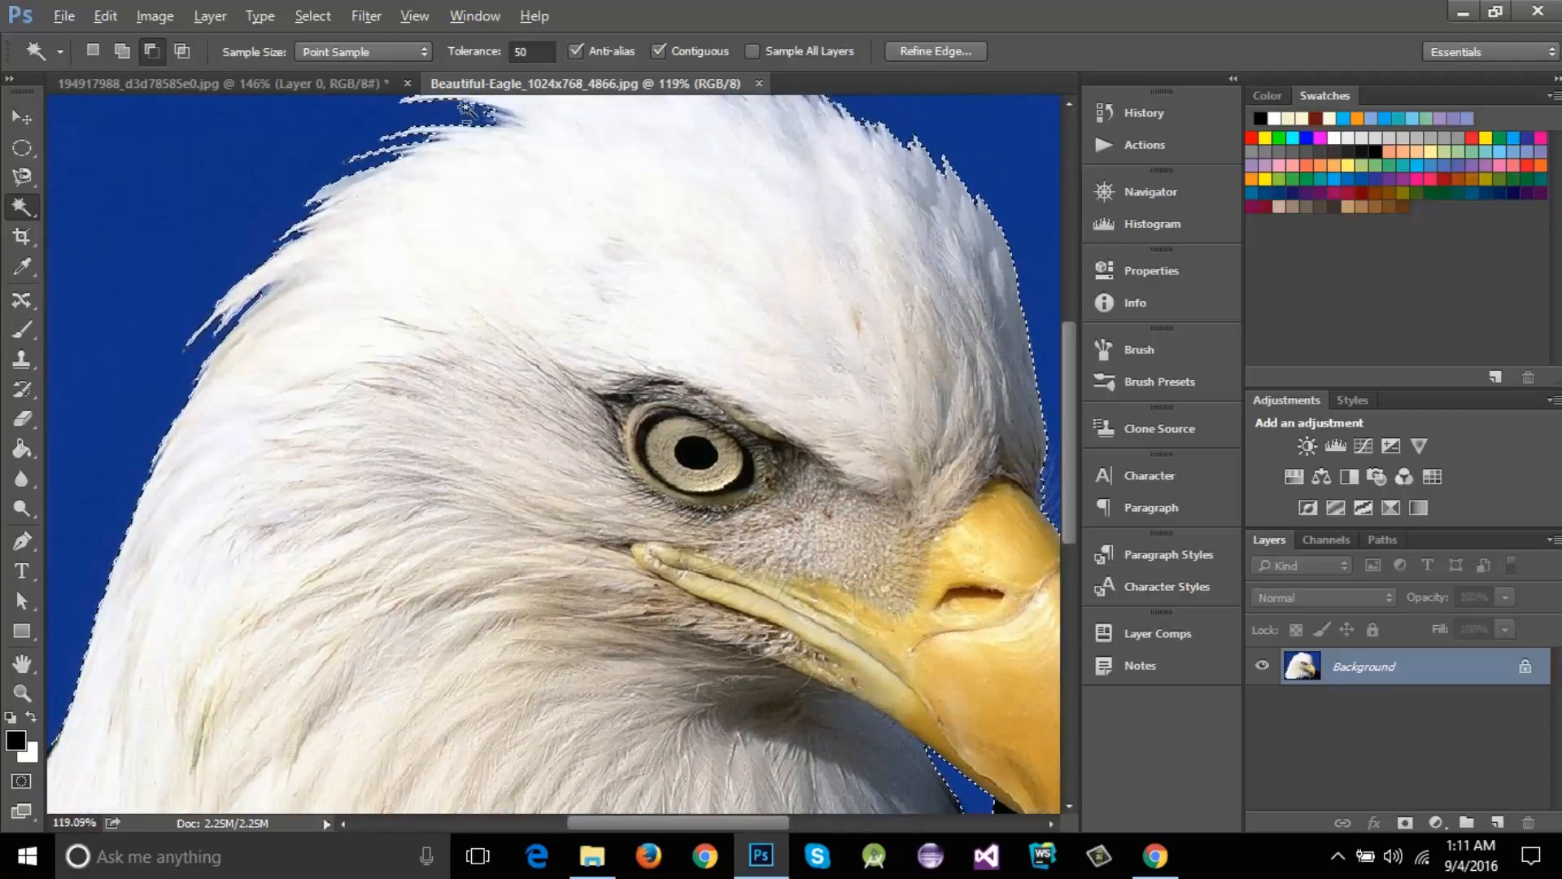
scroll(384, 215, "up", 4)
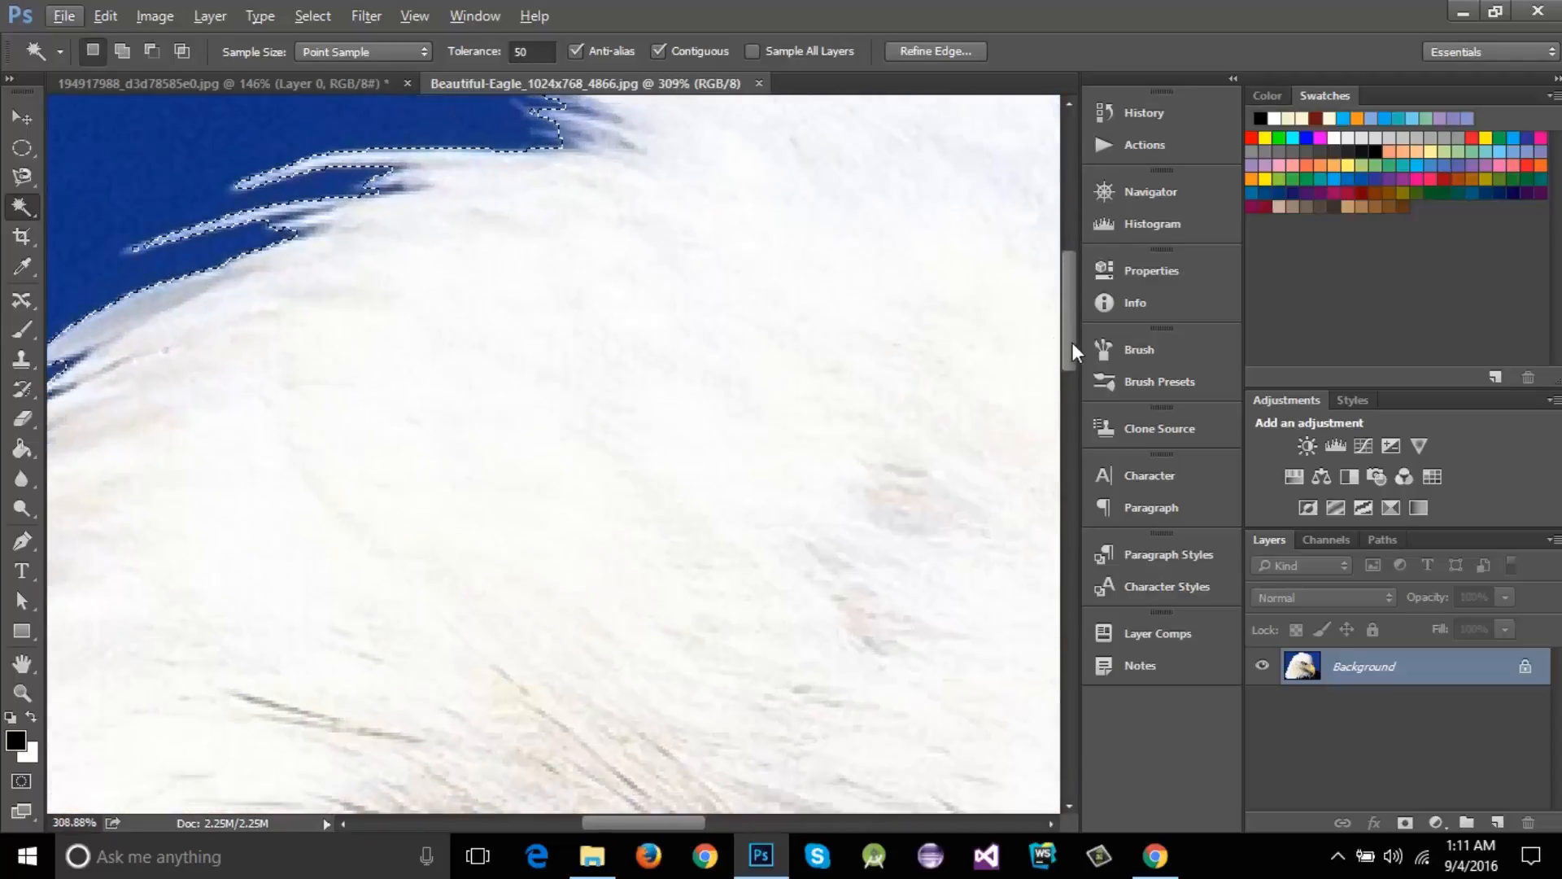
left_click_drag(1073, 343, 1068, 279)
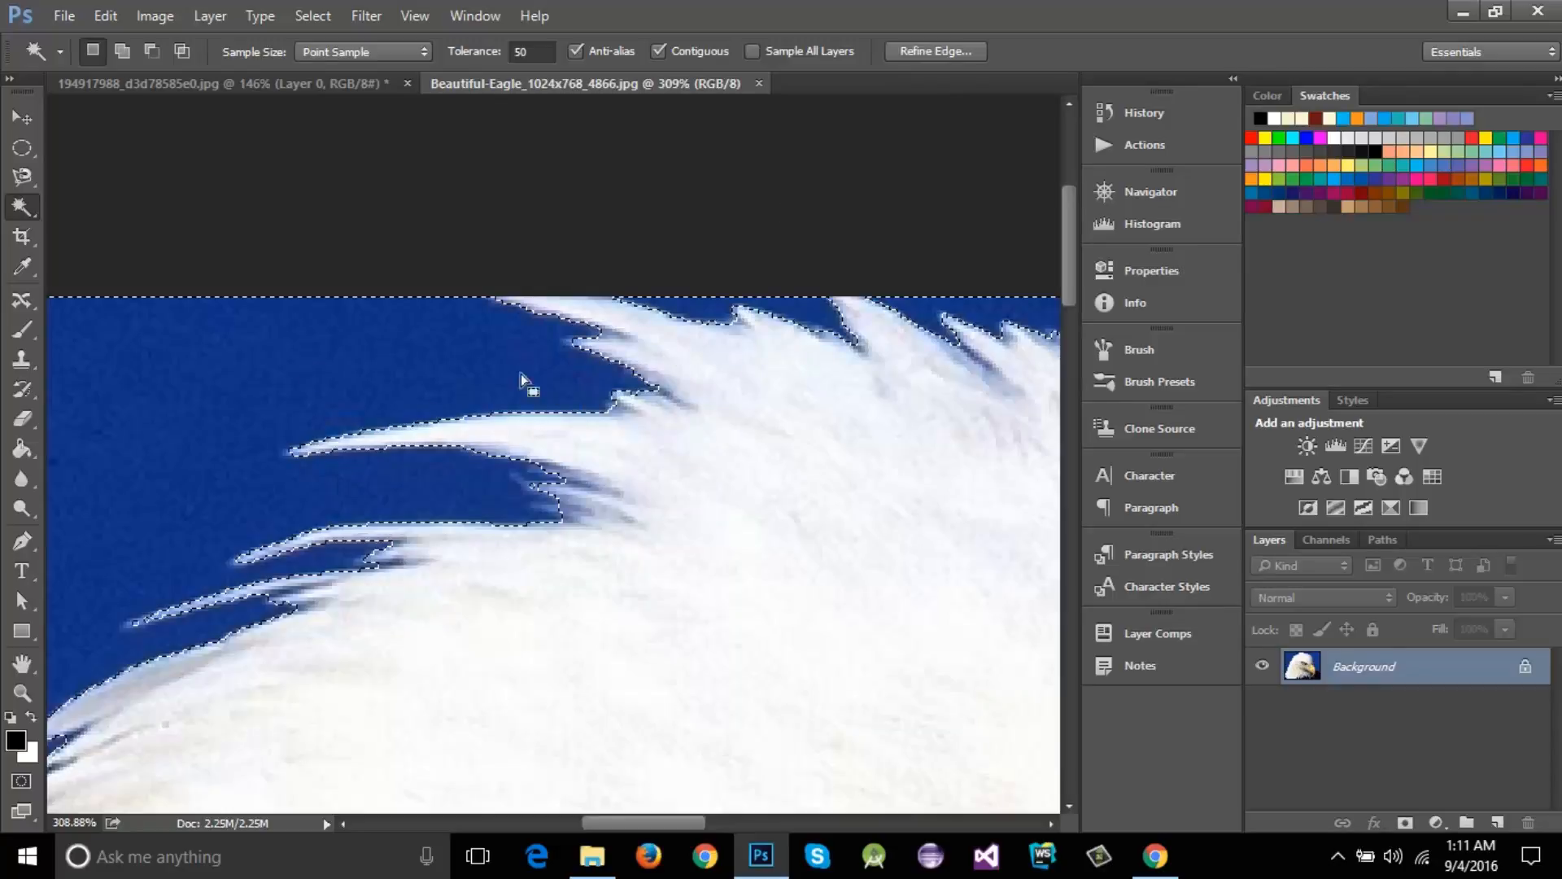
left_click(936, 52)
left_click_drag(1098, 33, 1068, 35)
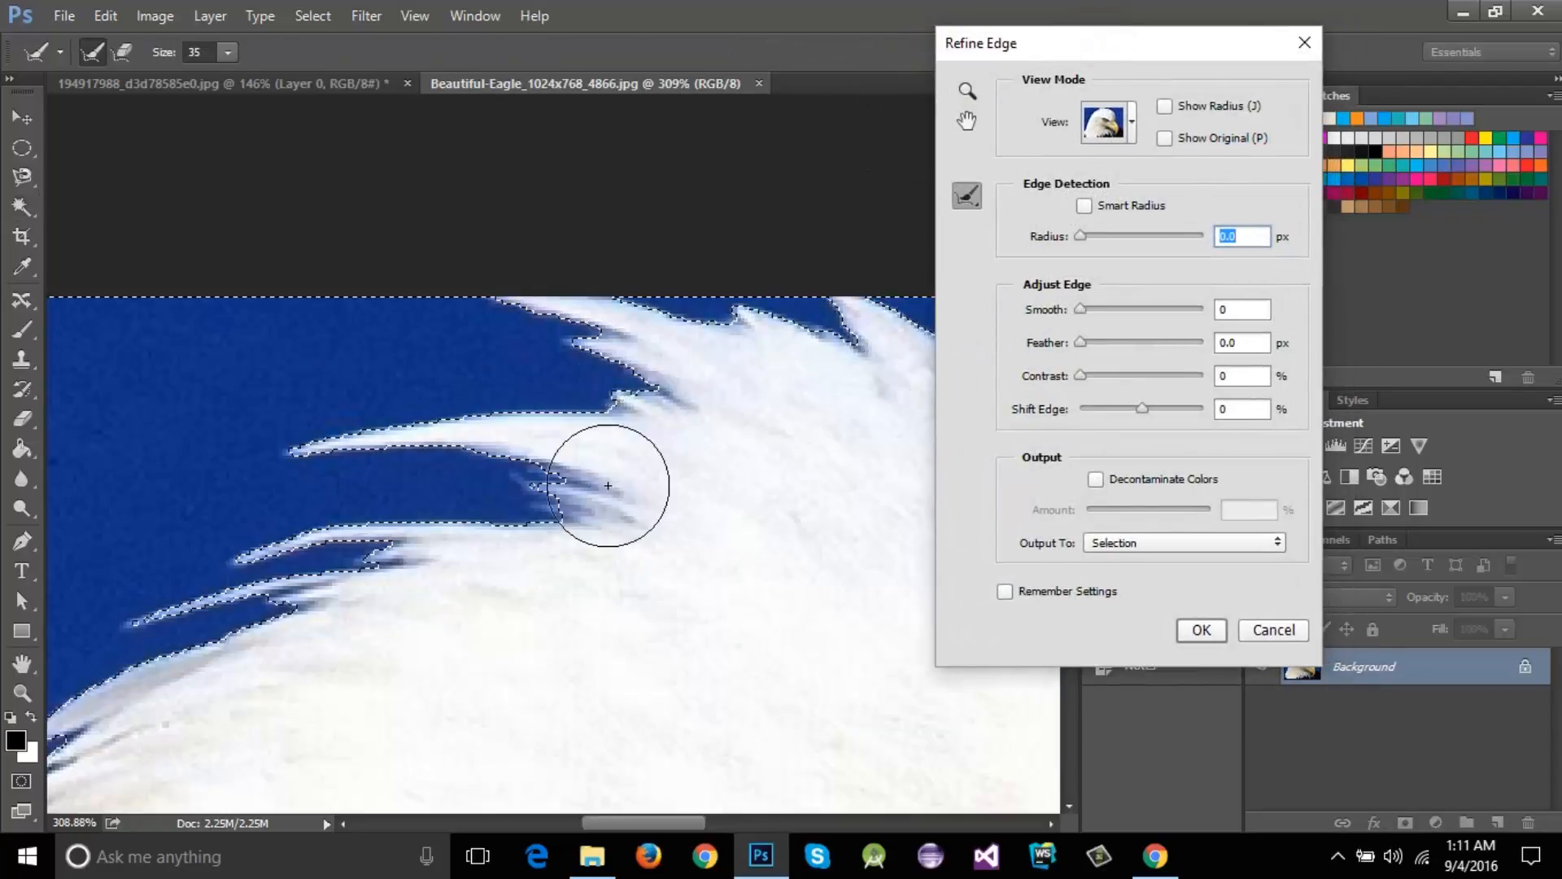
scroll(607, 478, "down", 3)
left_click(1275, 630)
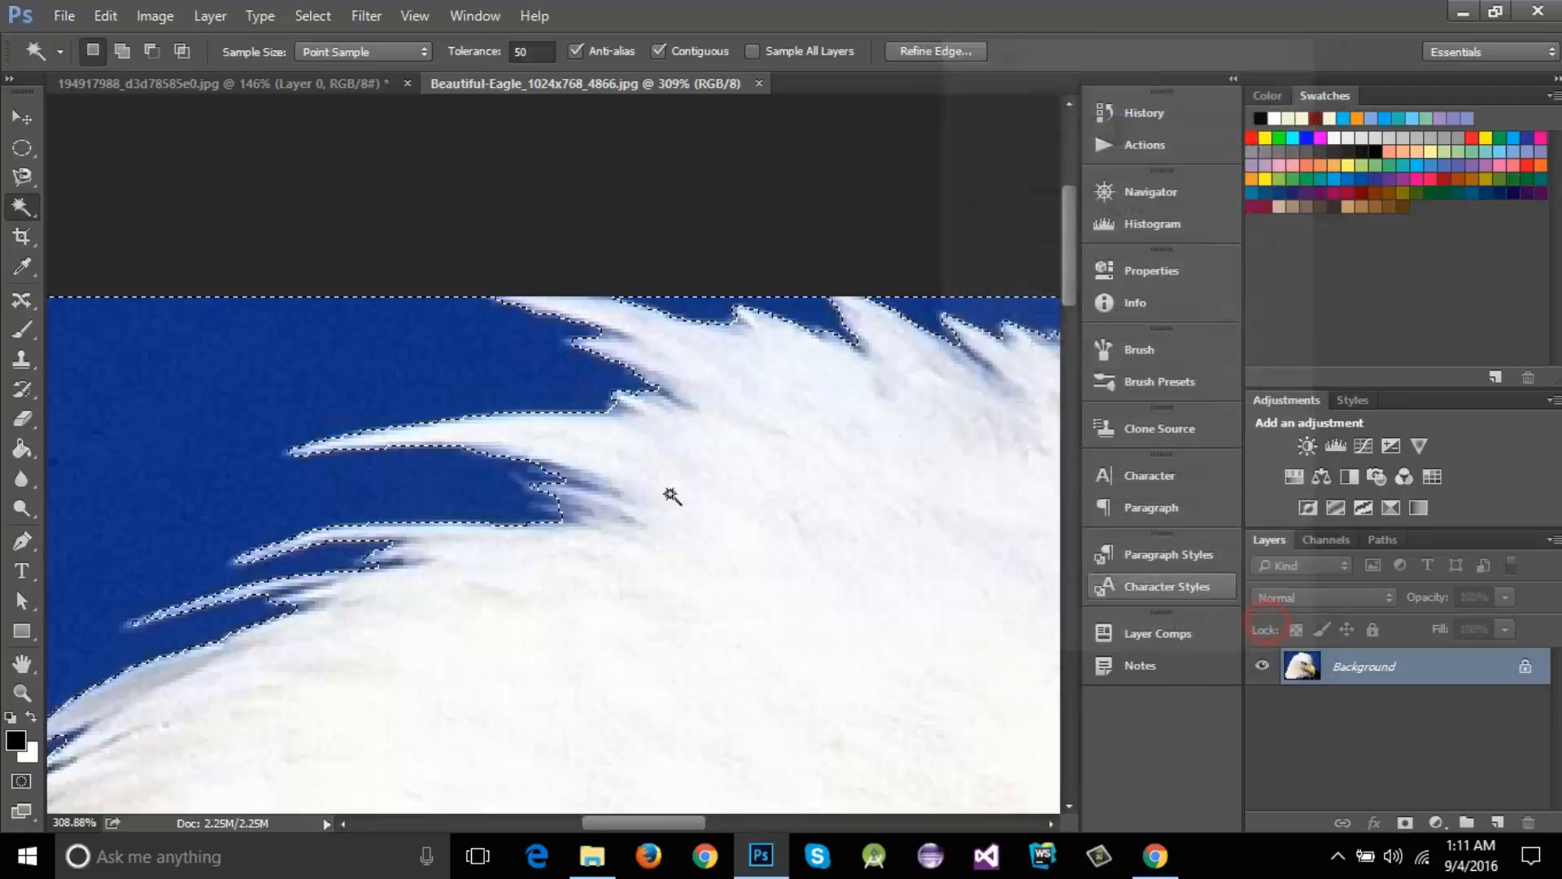
Step: Open the Refine Edge settings for the eagle's background selection
scroll(616, 464, "down", 5)
scroll(597, 419, "up", 2)
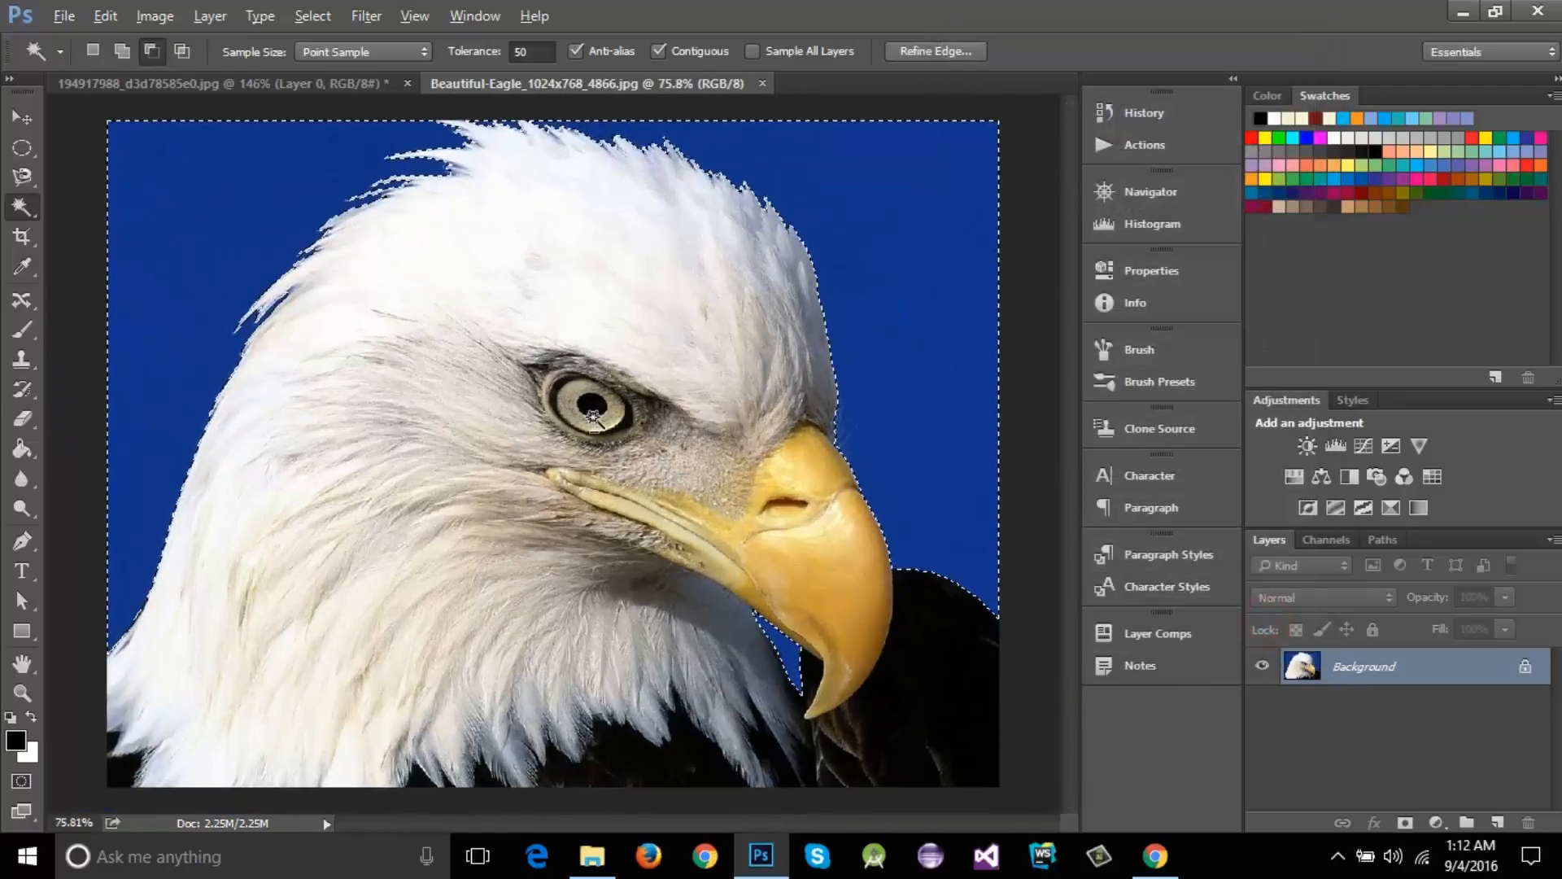
scroll(371, 147, "up", 3)
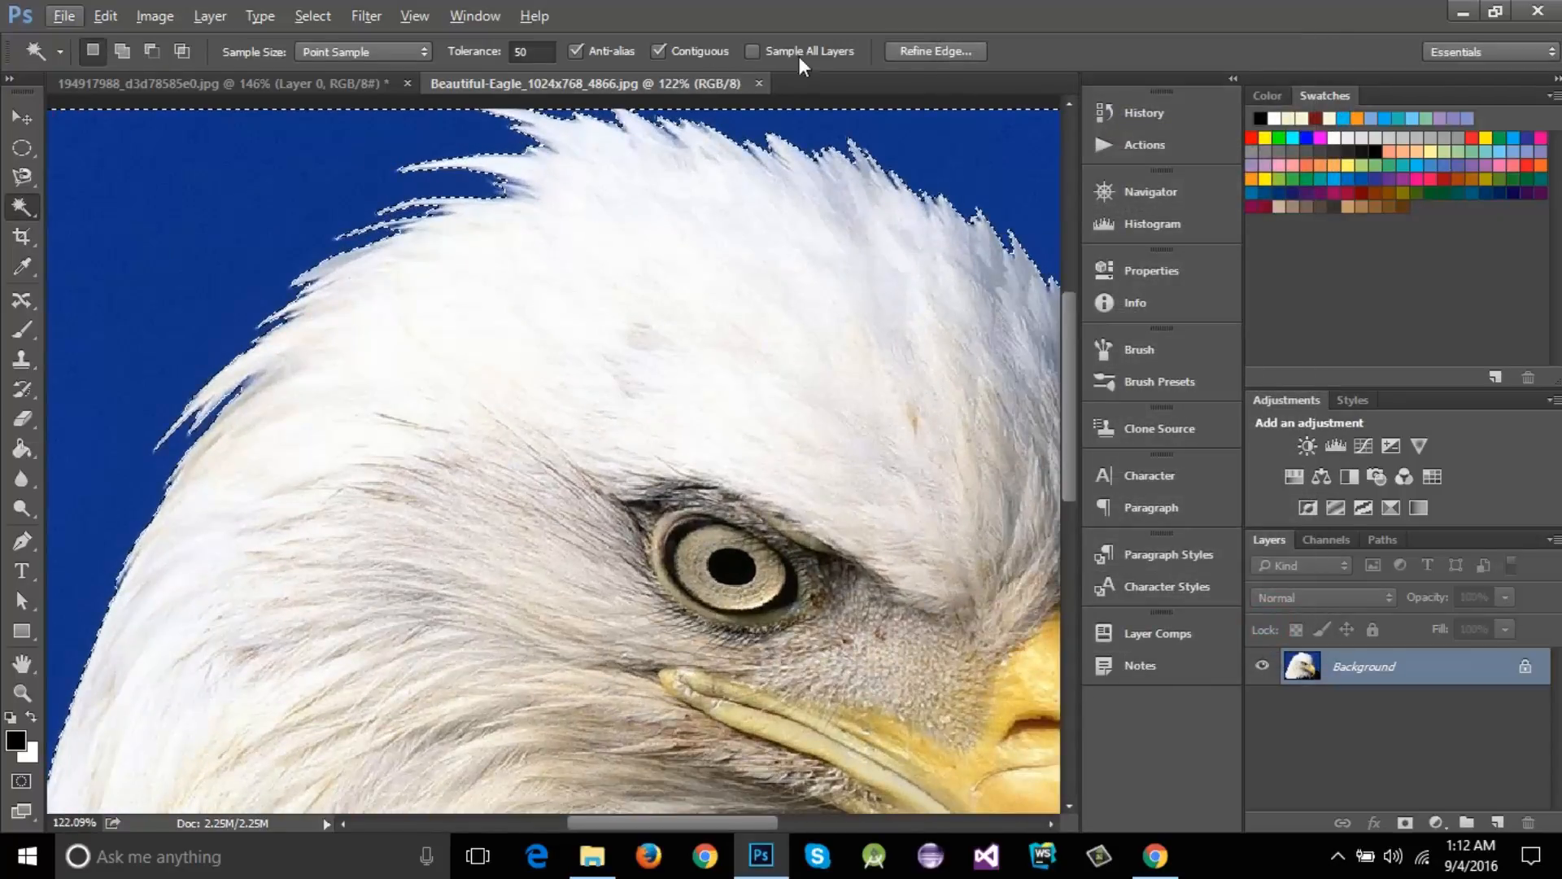
left_click(960, 51)
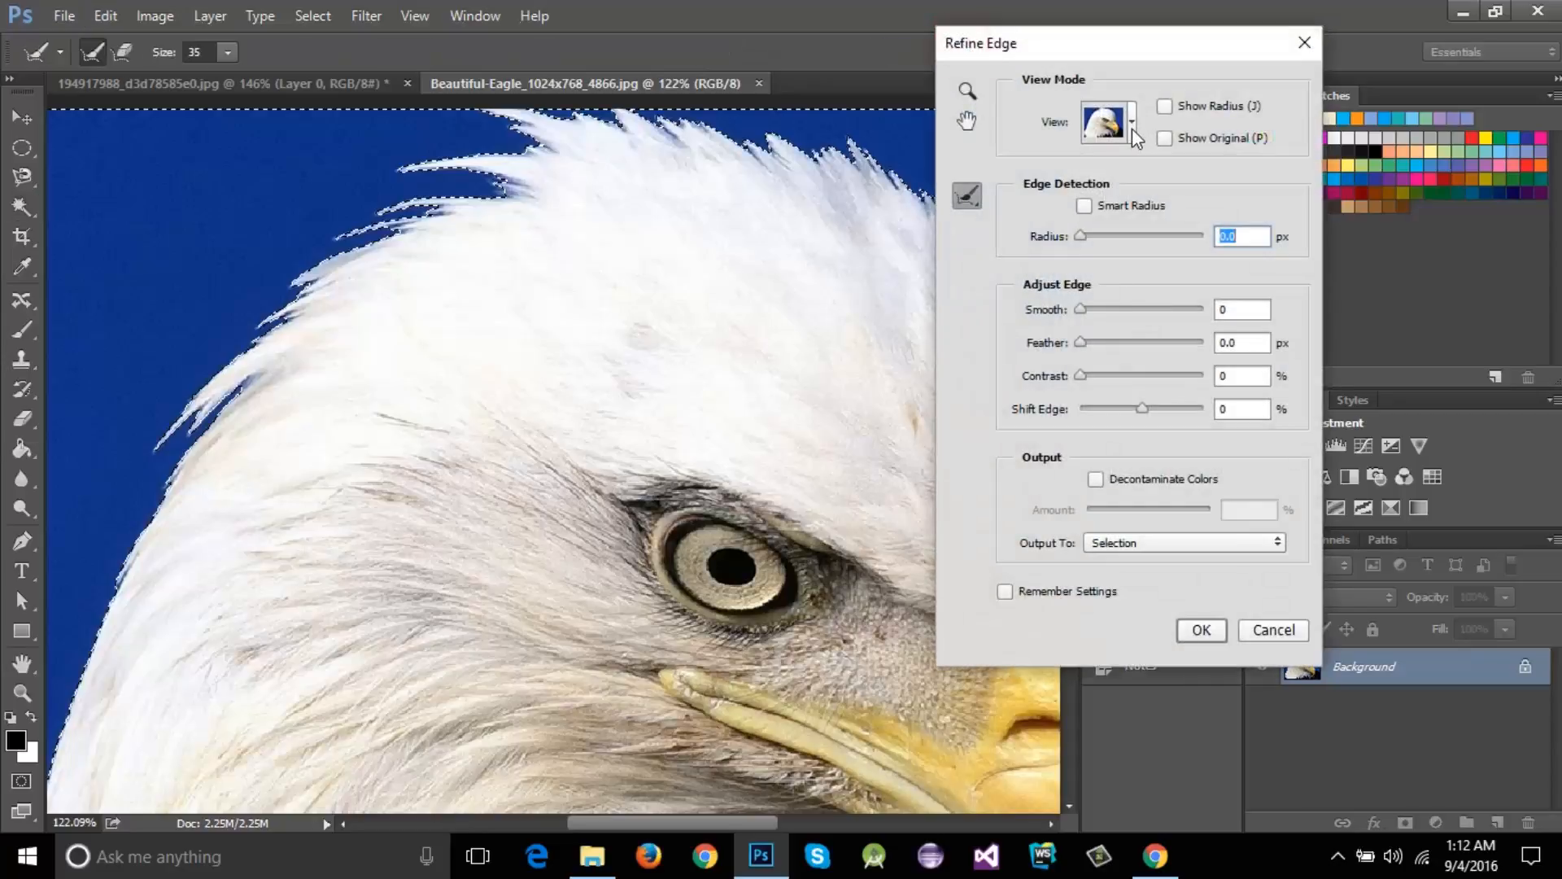
Step: Preview the selection in the On Black, On White, Black & White and On Layers view modes, ending on Marching Ants
left_click(1132, 129)
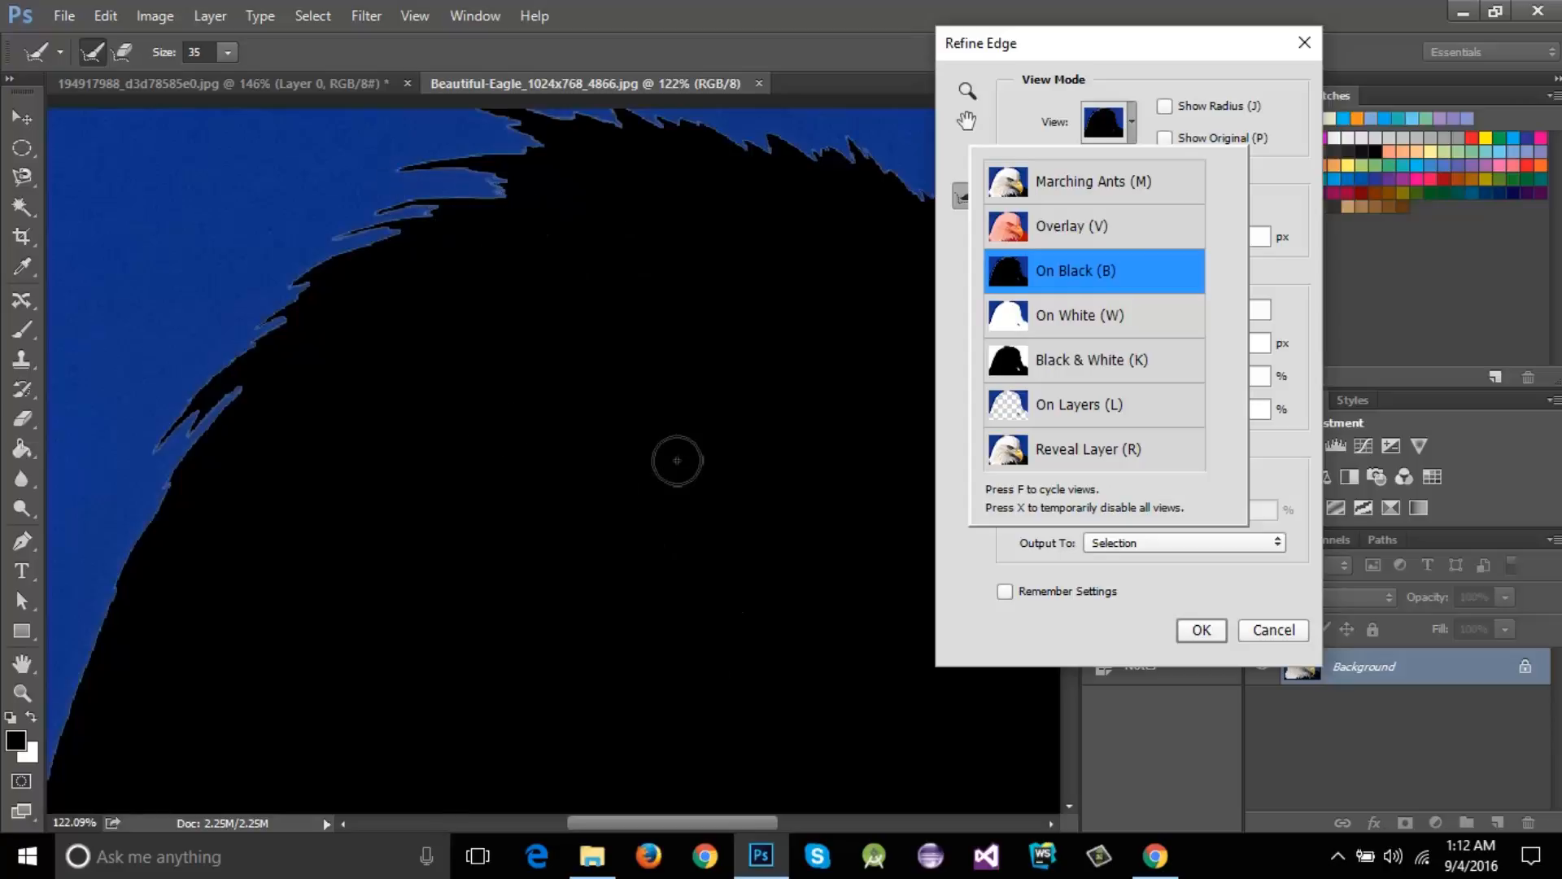
left_click(1070, 319)
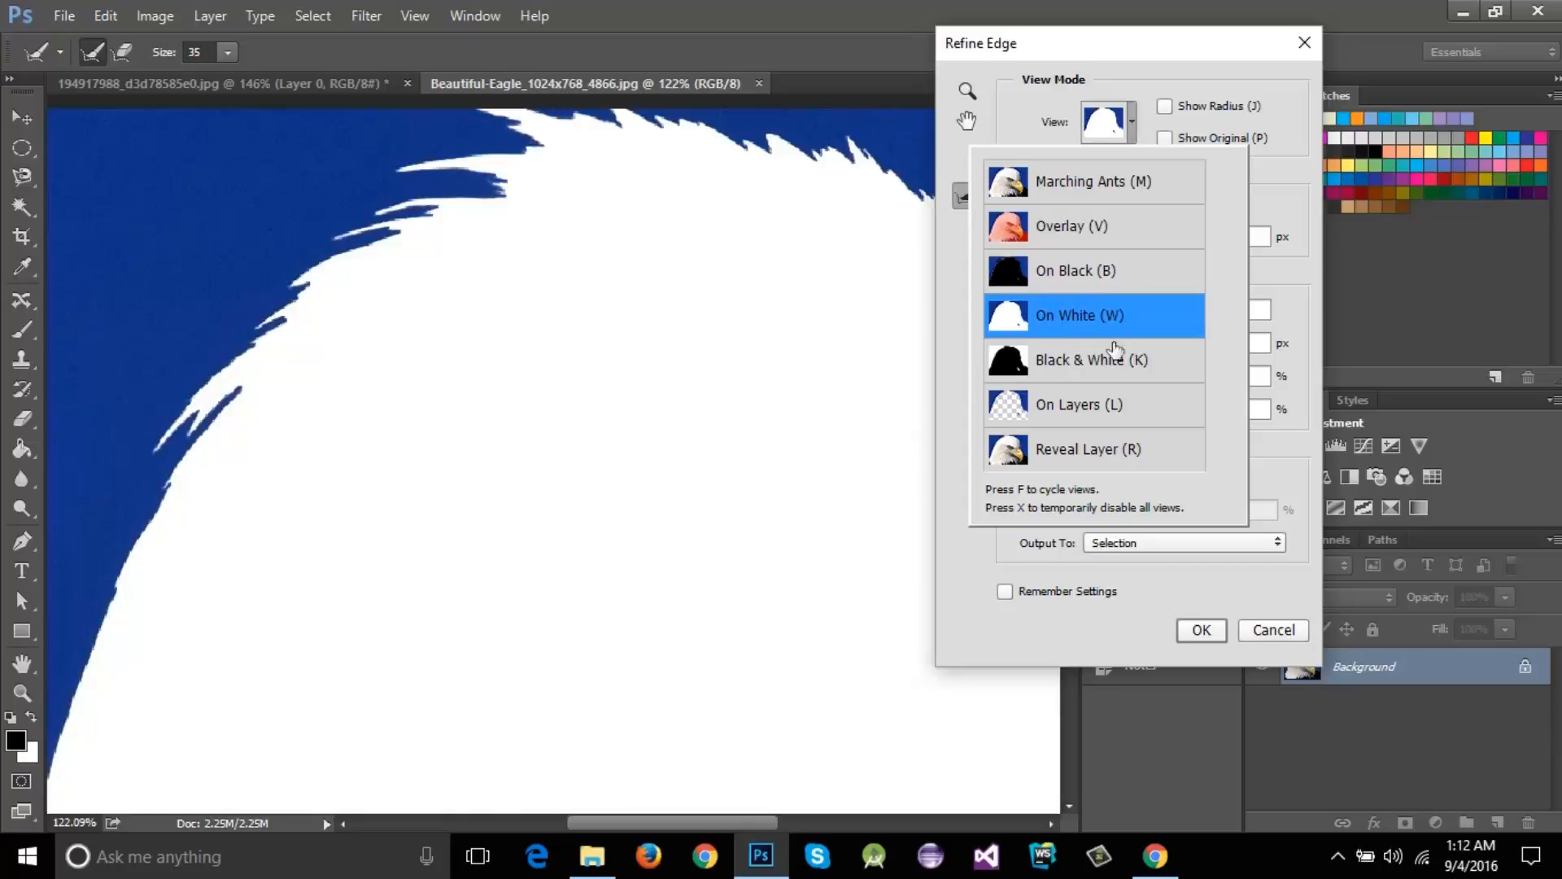
left_click(1079, 368)
left_click(1087, 411)
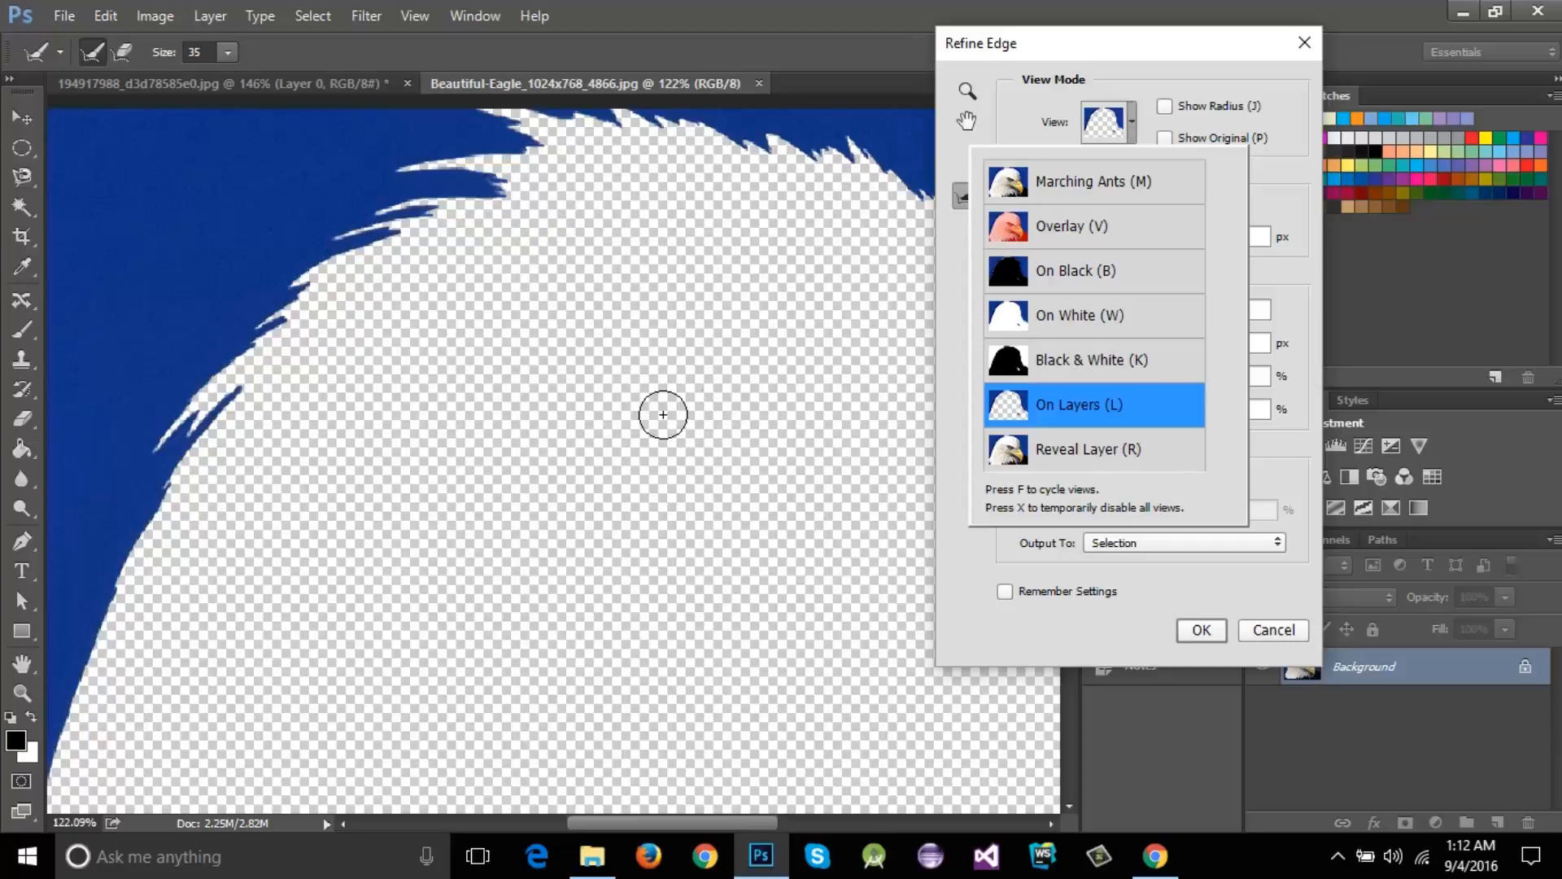
left_click(1081, 182)
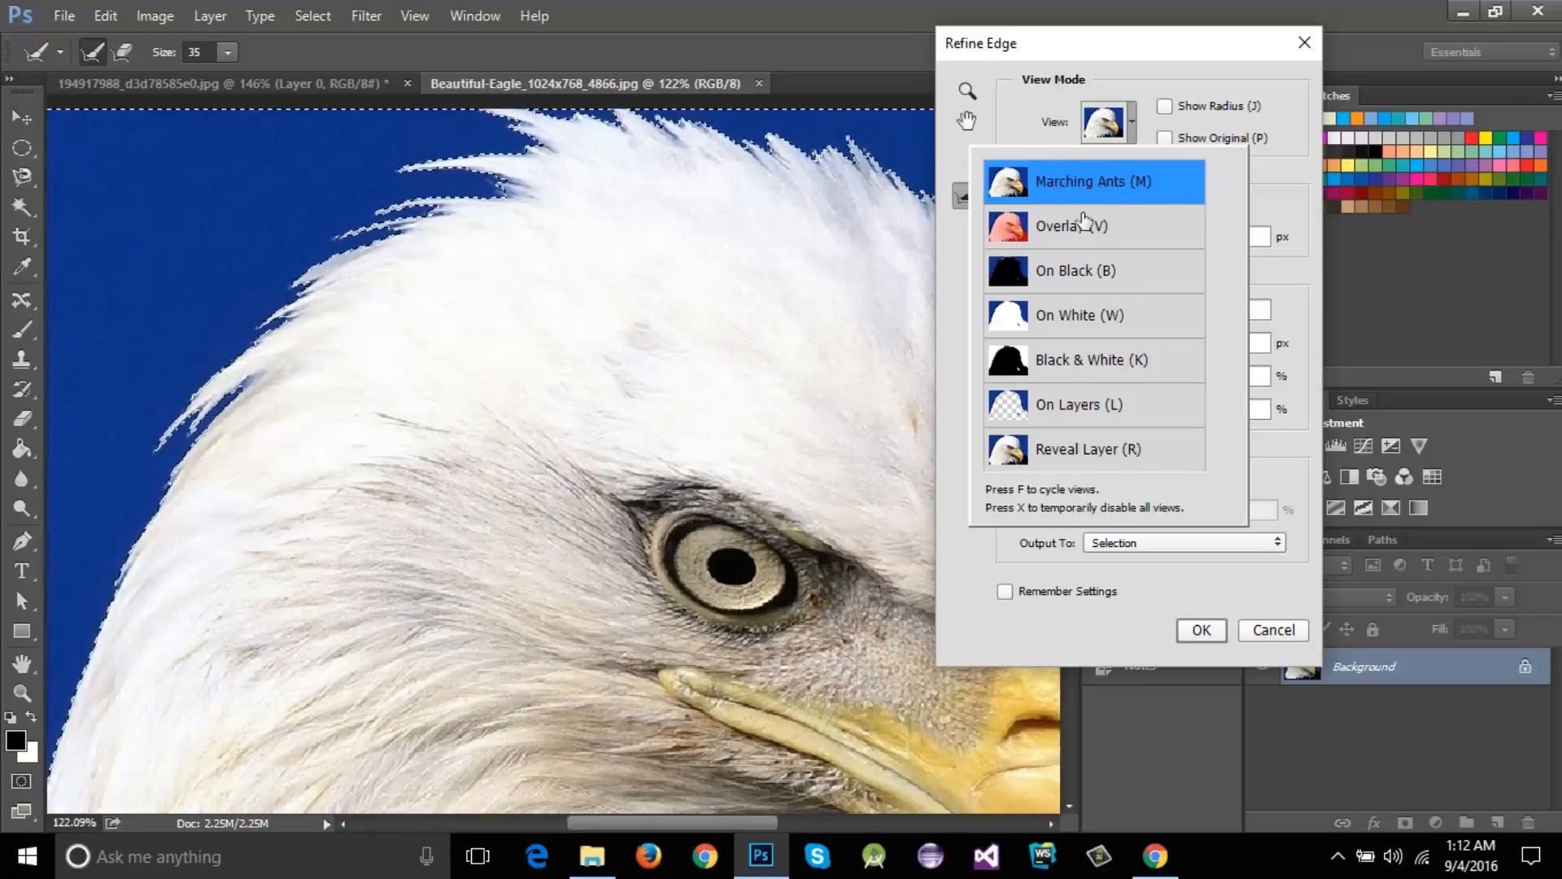
left_click(1306, 194)
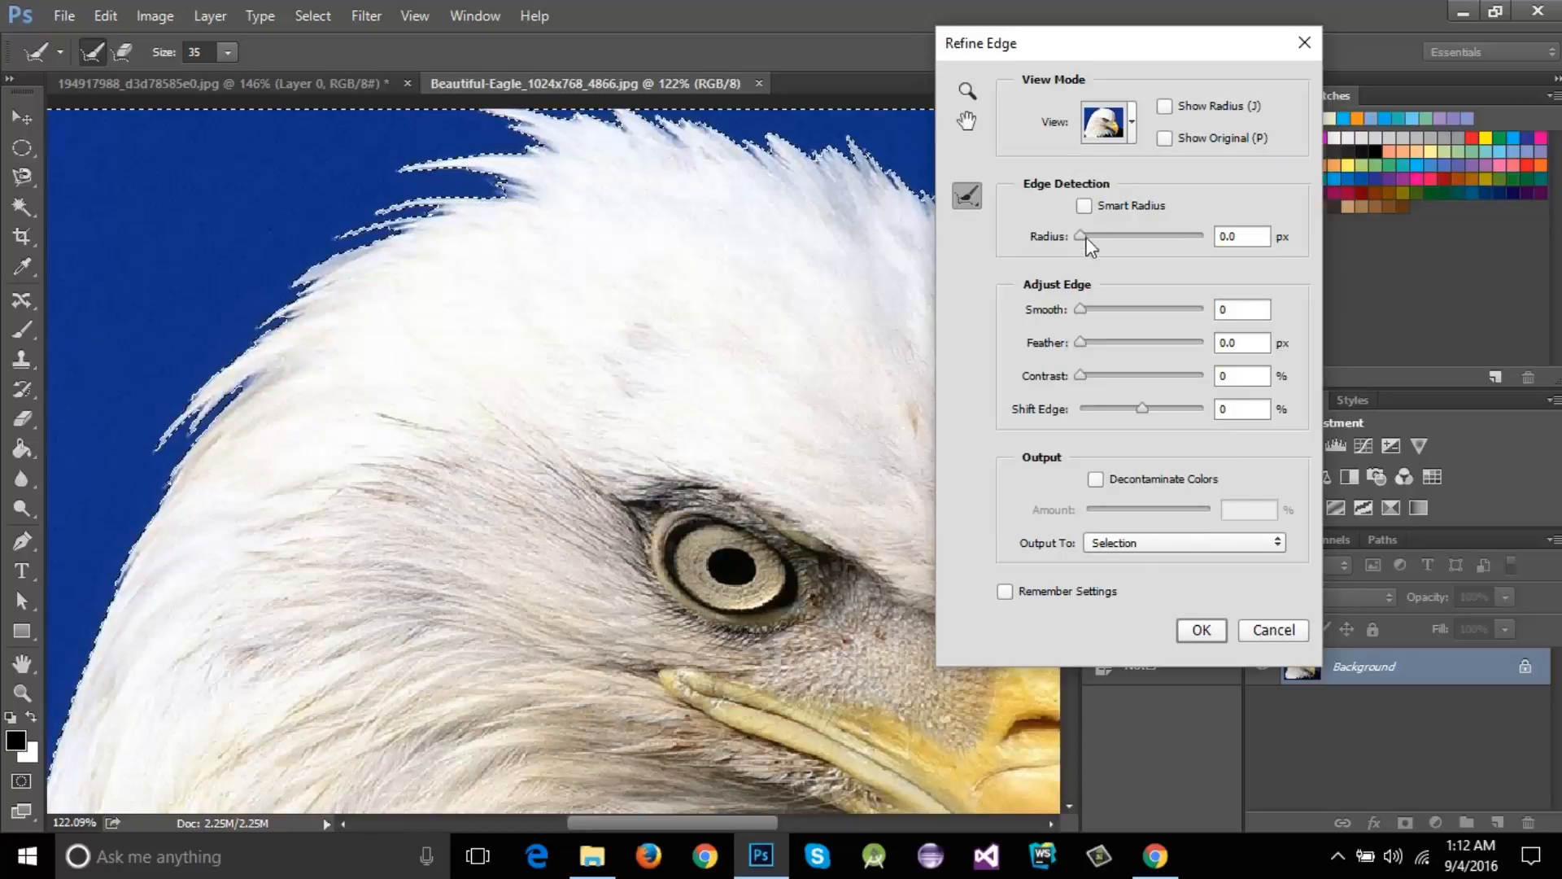
Step: Refine the selection edge using Smart Radius with a 50.6 px radius and a Smooth value of 14
left_click(1085, 207)
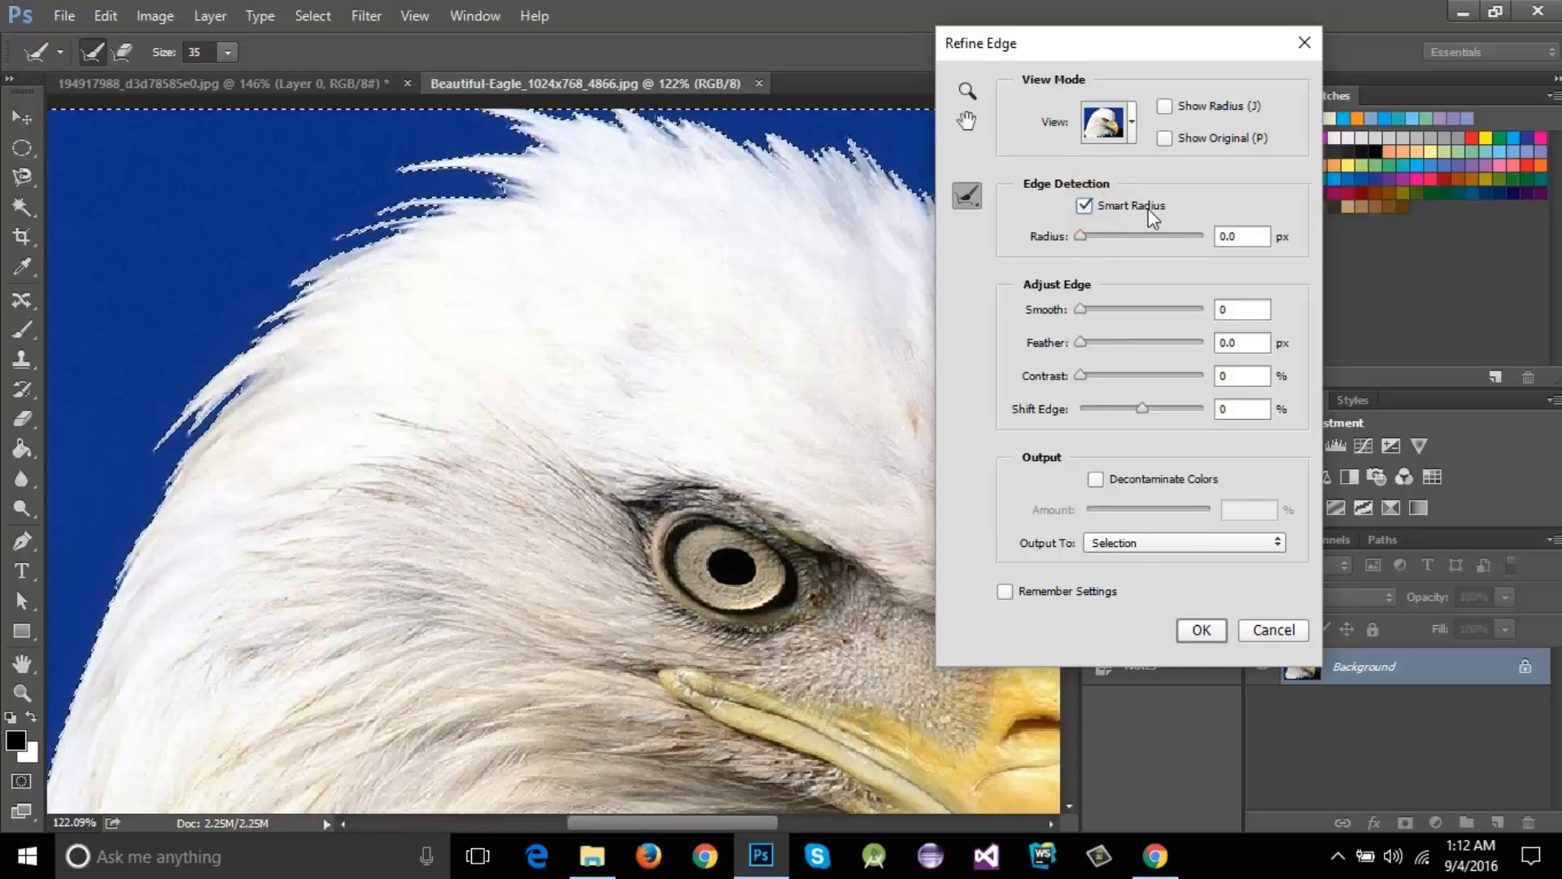
left_click(1083, 239)
left_click_drag(1084, 240, 1108, 248)
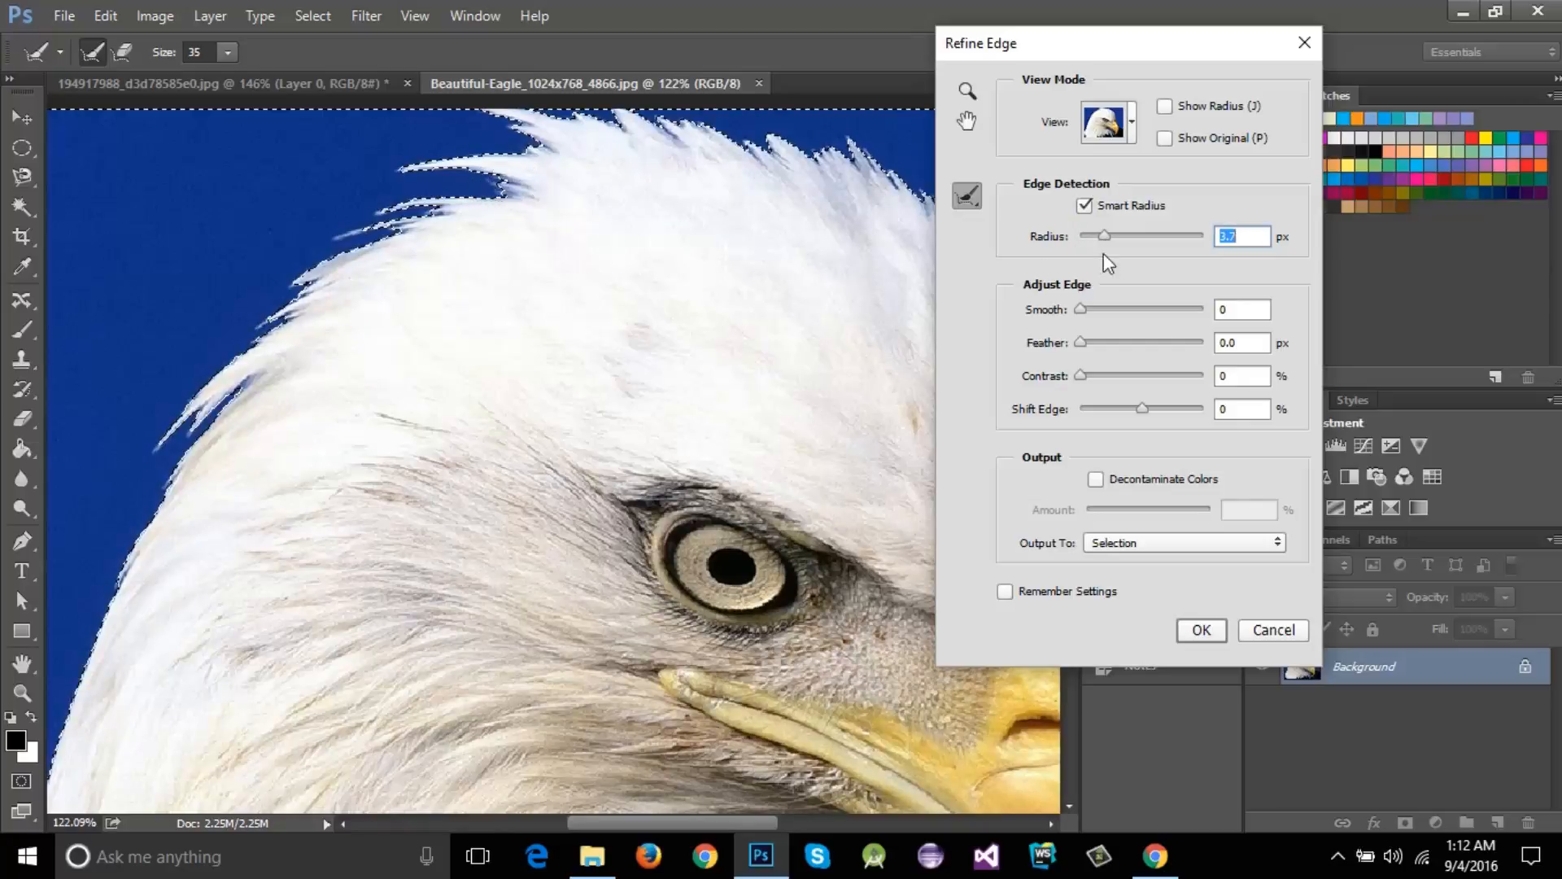
left_click_drag(1104, 237, 1131, 238)
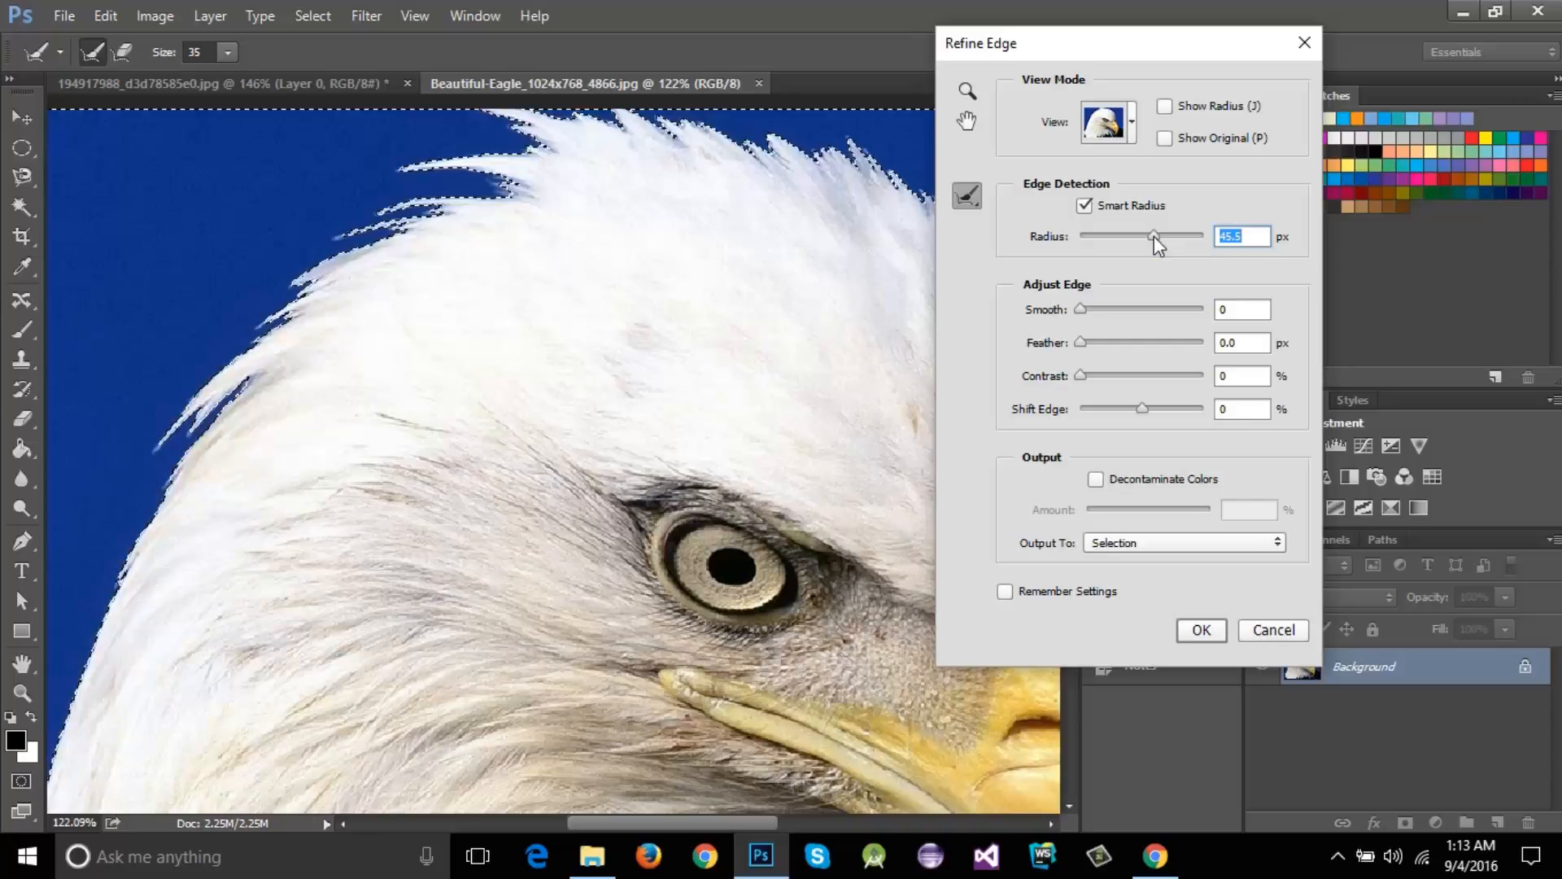
left_click_drag(1155, 237, 1159, 241)
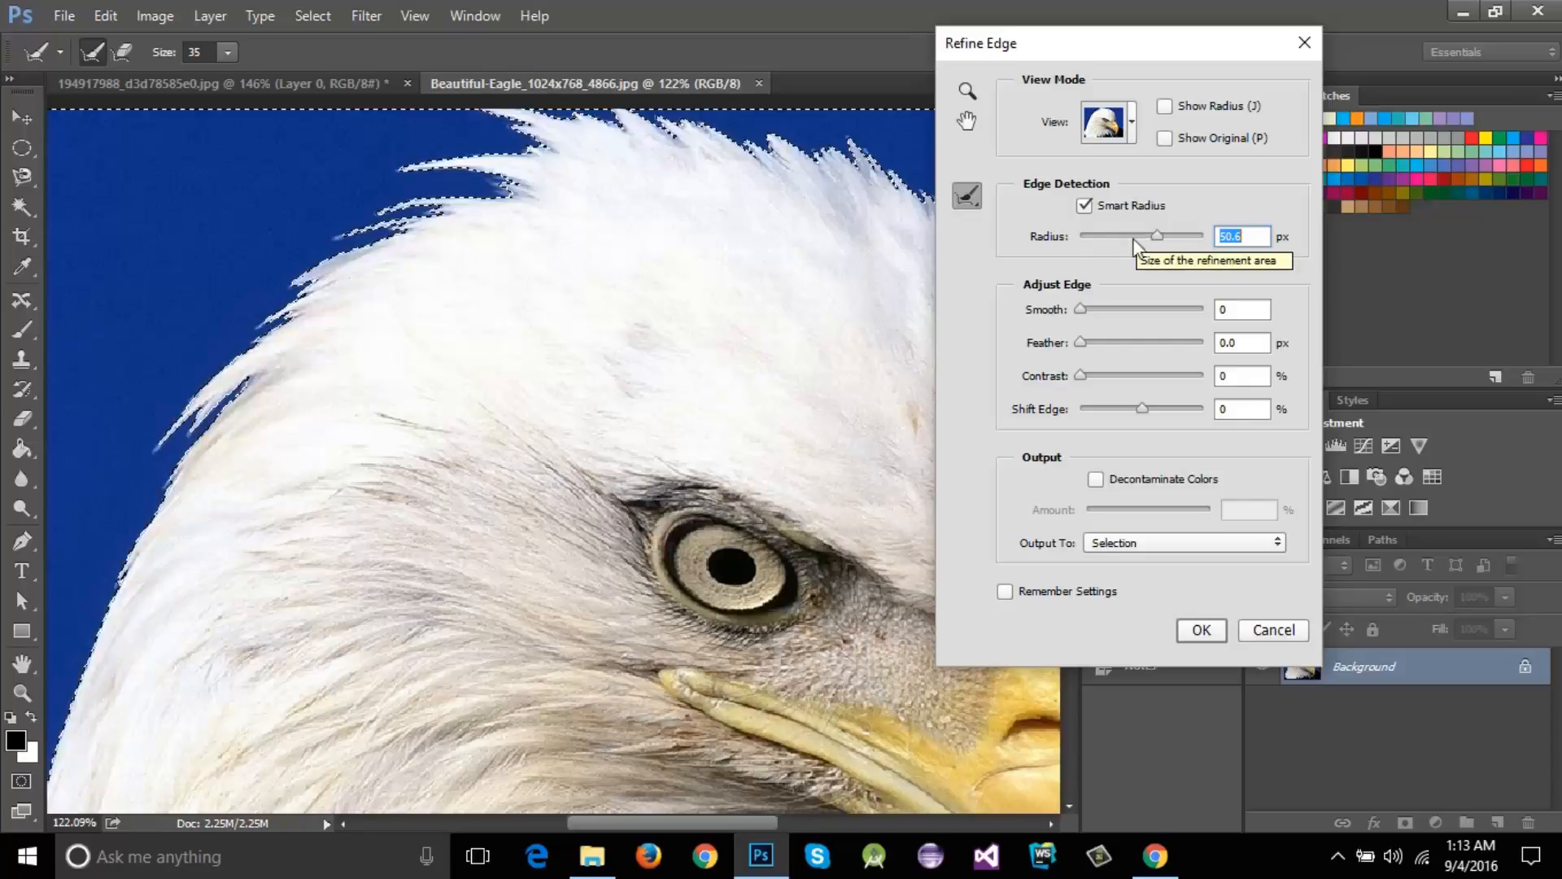
left_click(1160, 241)
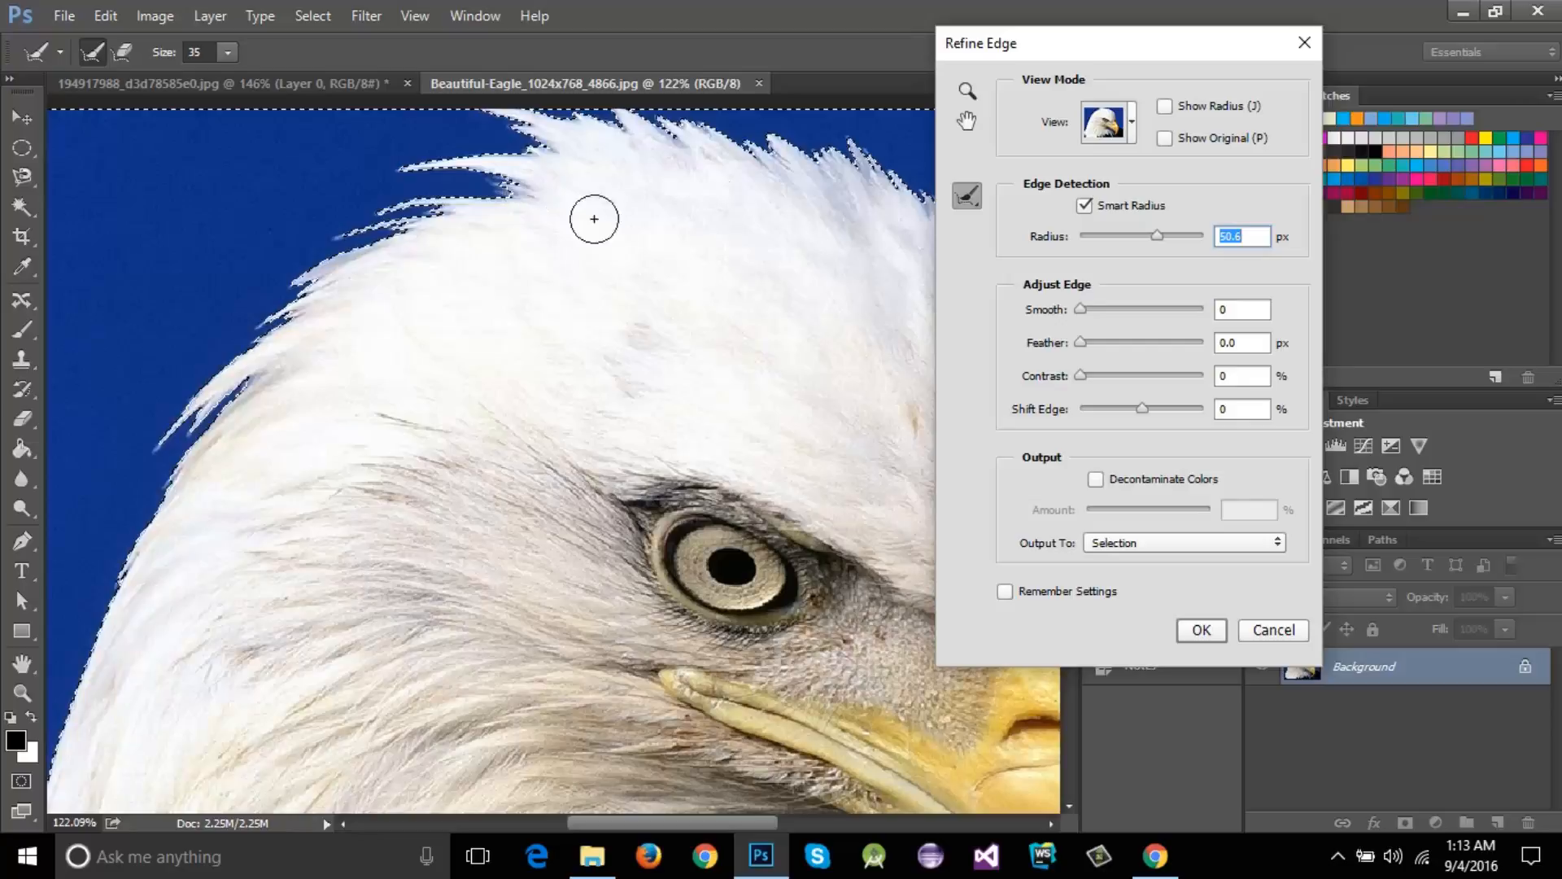
left_click_drag(1081, 311, 1097, 310)
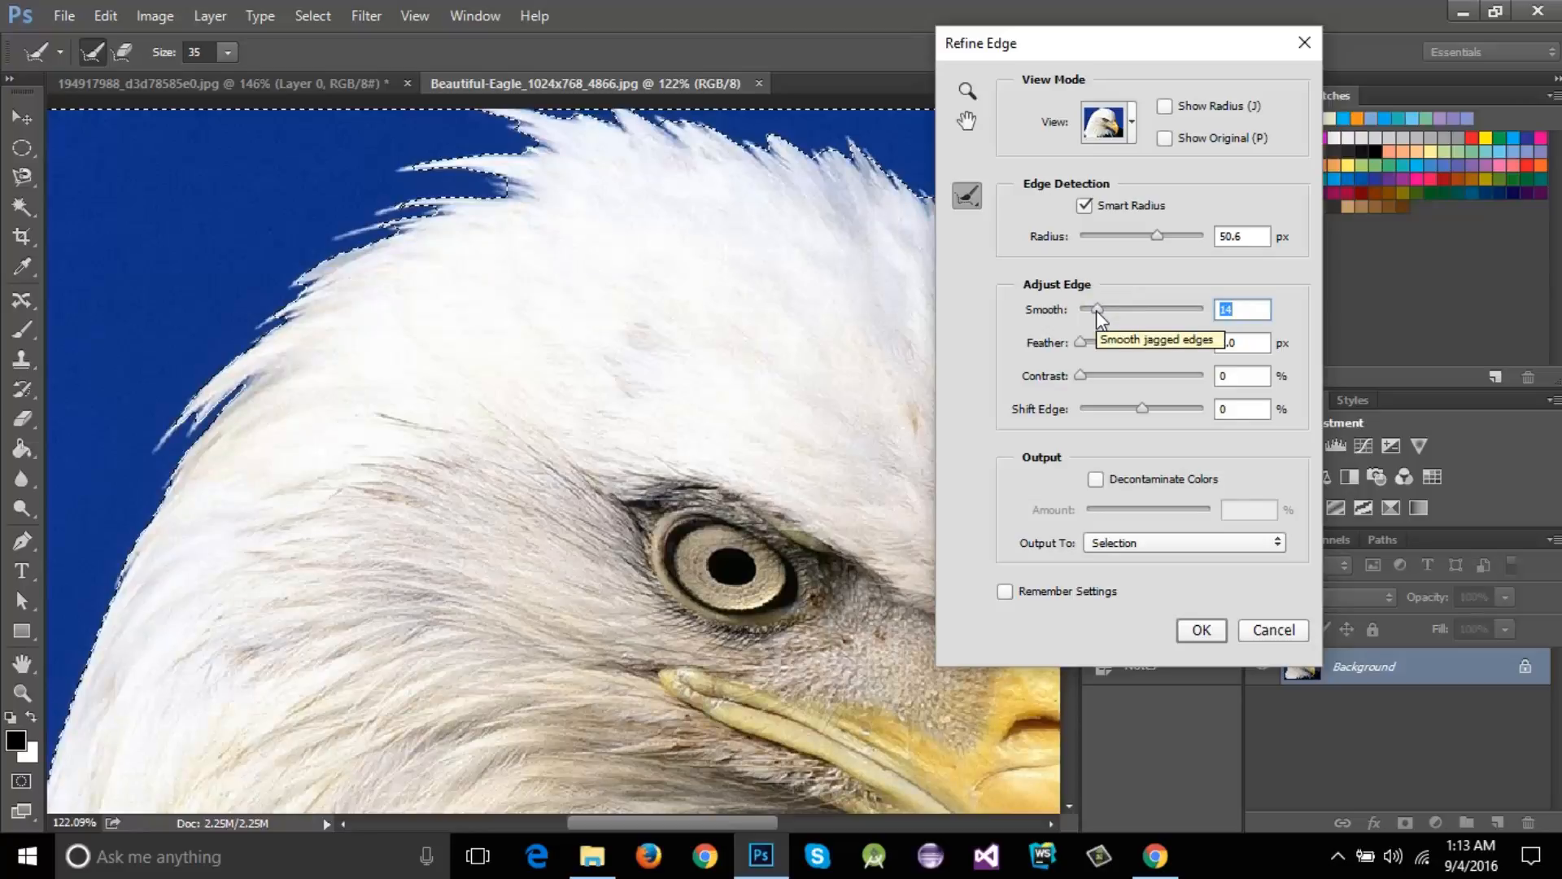
Step: Try a Smooth value of 40 and a Feather of 123.5 px on the eagle's selection edge, resetting both to 0
left_click_drag(1096, 309, 1130, 308)
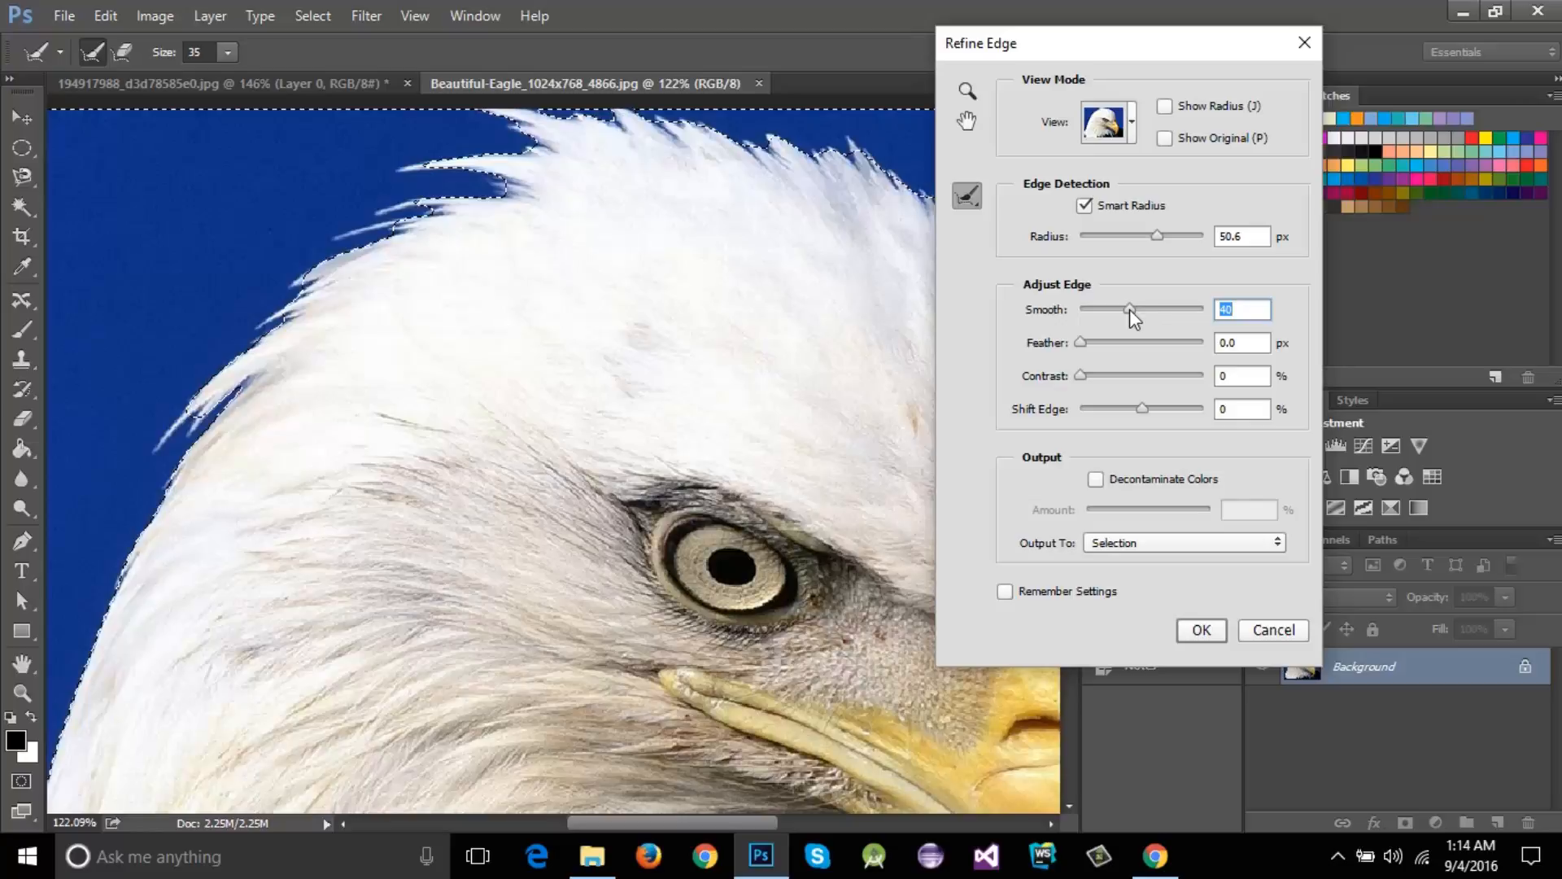
left_click_drag(1130, 309, 1130, 344)
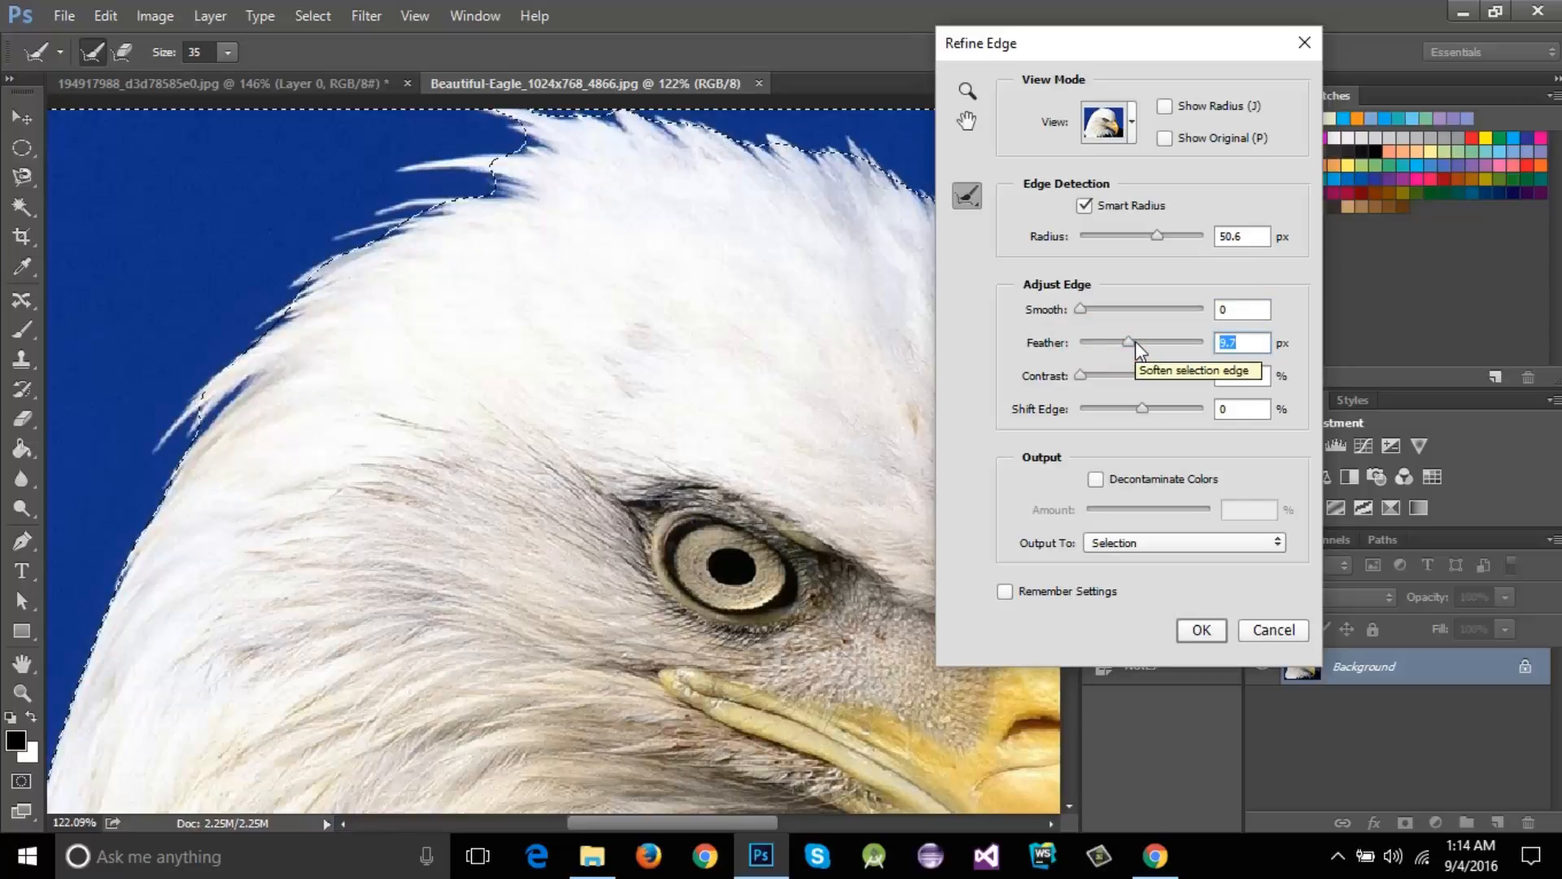
left_click_drag(1135, 340, 1169, 348)
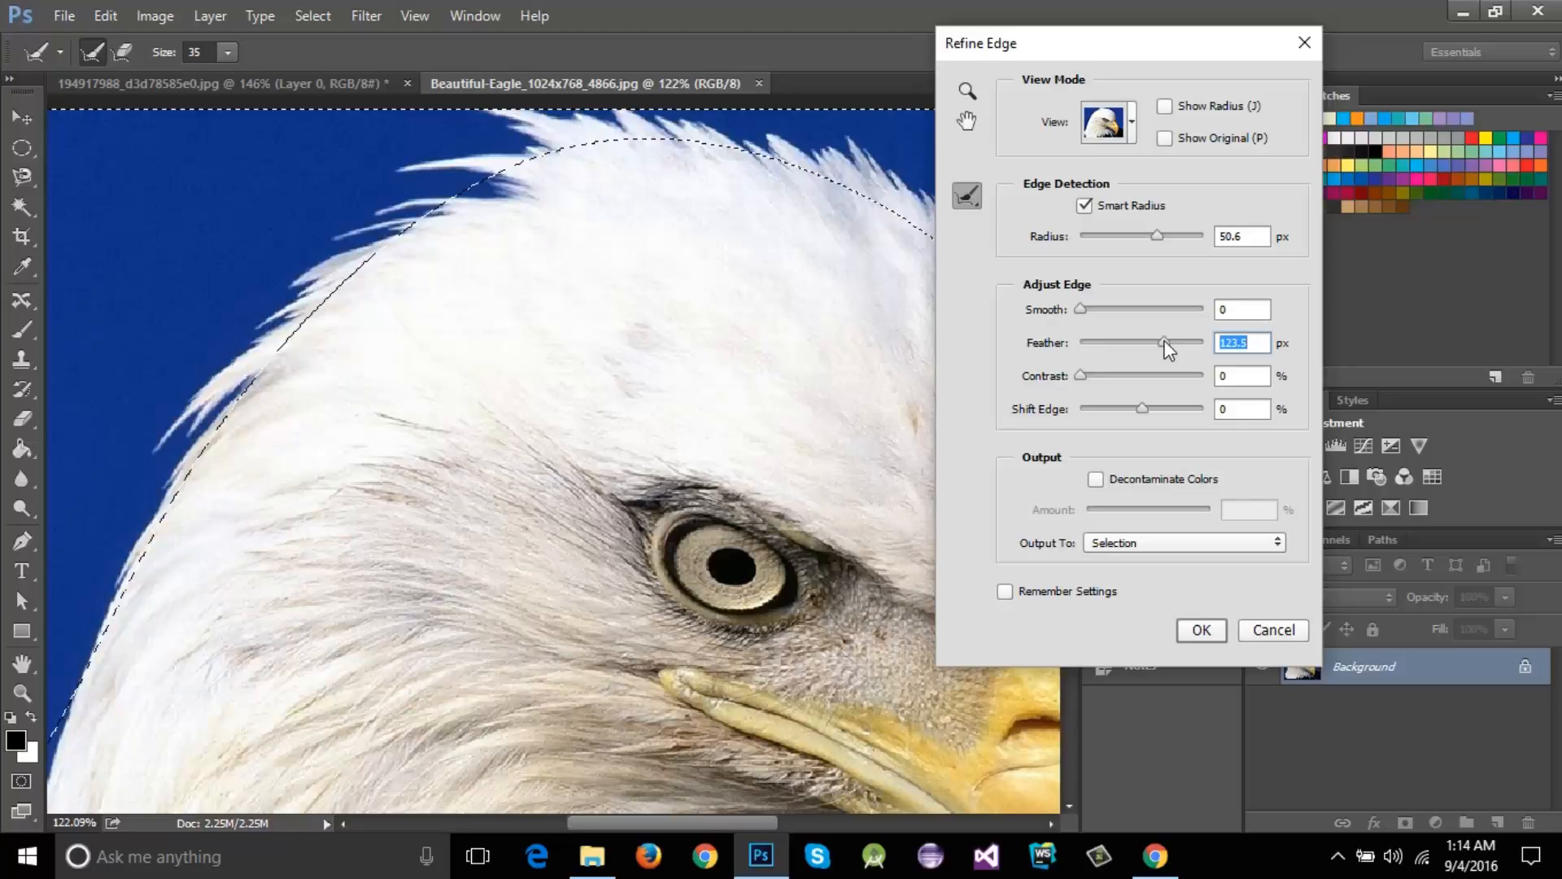
left_click_drag(1170, 348, 1079, 342)
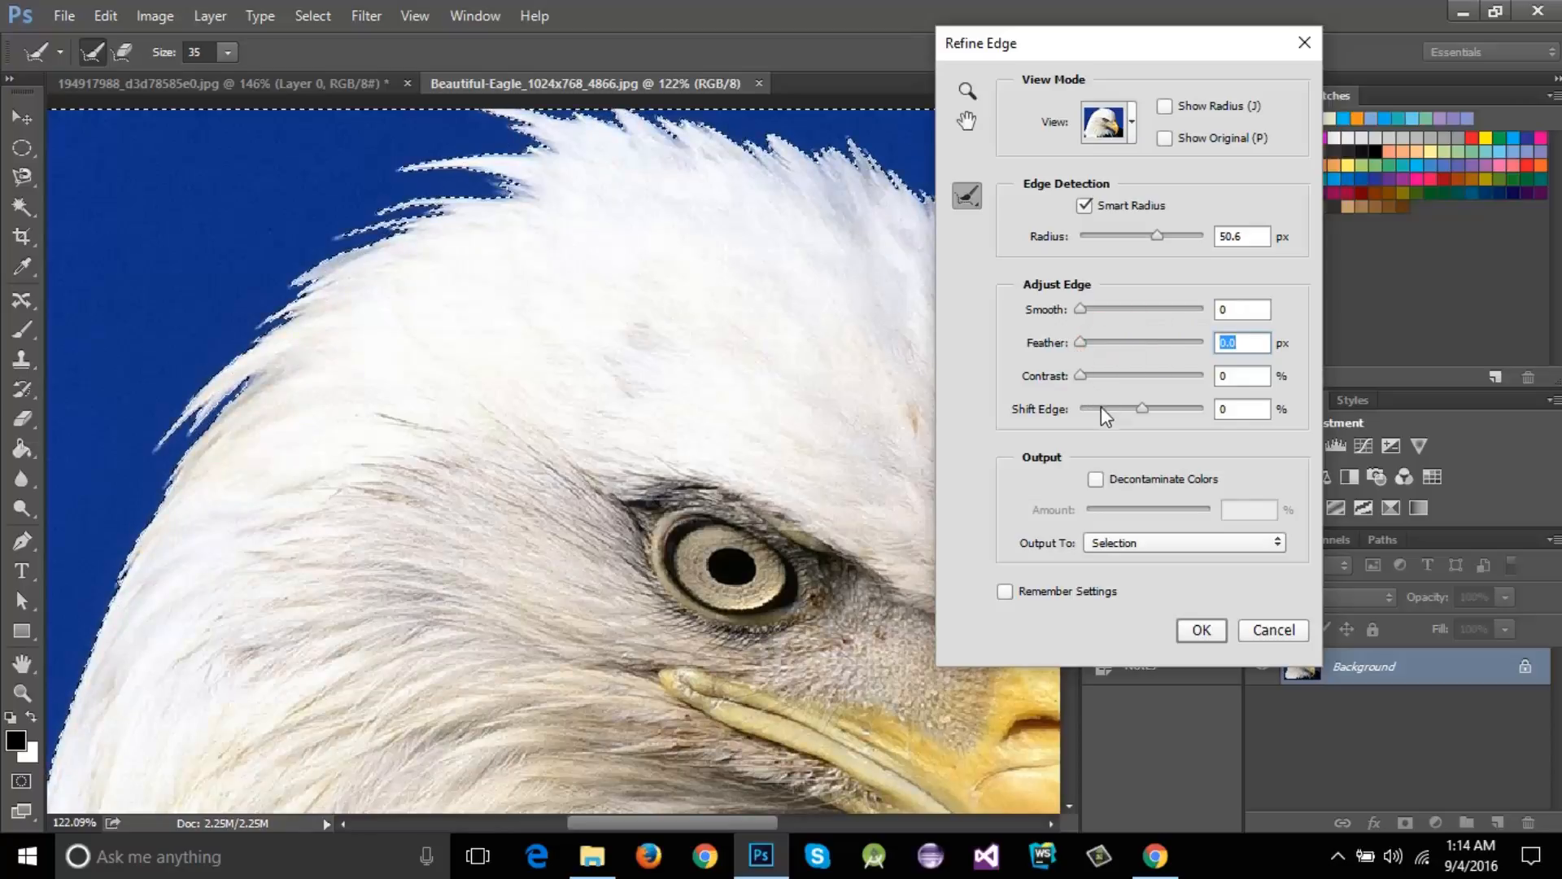
Step: Set Shift Edge to +12% after trying -14%, and output the refined background selection to a new layer
left_click_drag(1141, 409, 1134, 408)
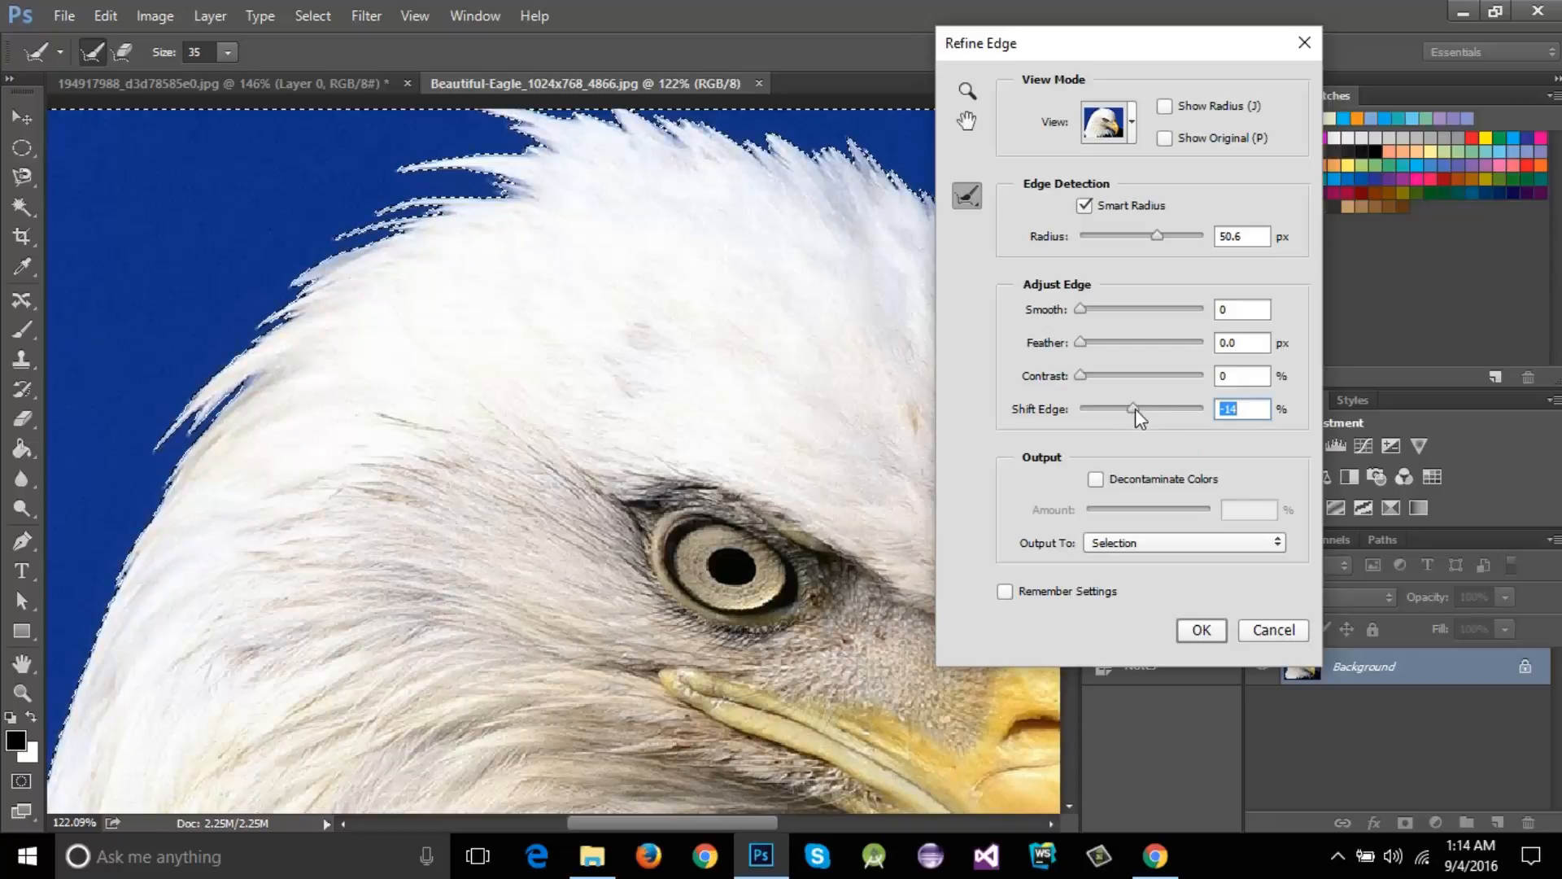
mouse_move(1135, 409)
left_mouse_down()
mouse_move(1088, 412)
mouse_move(1151, 419)
left_mouse_up()
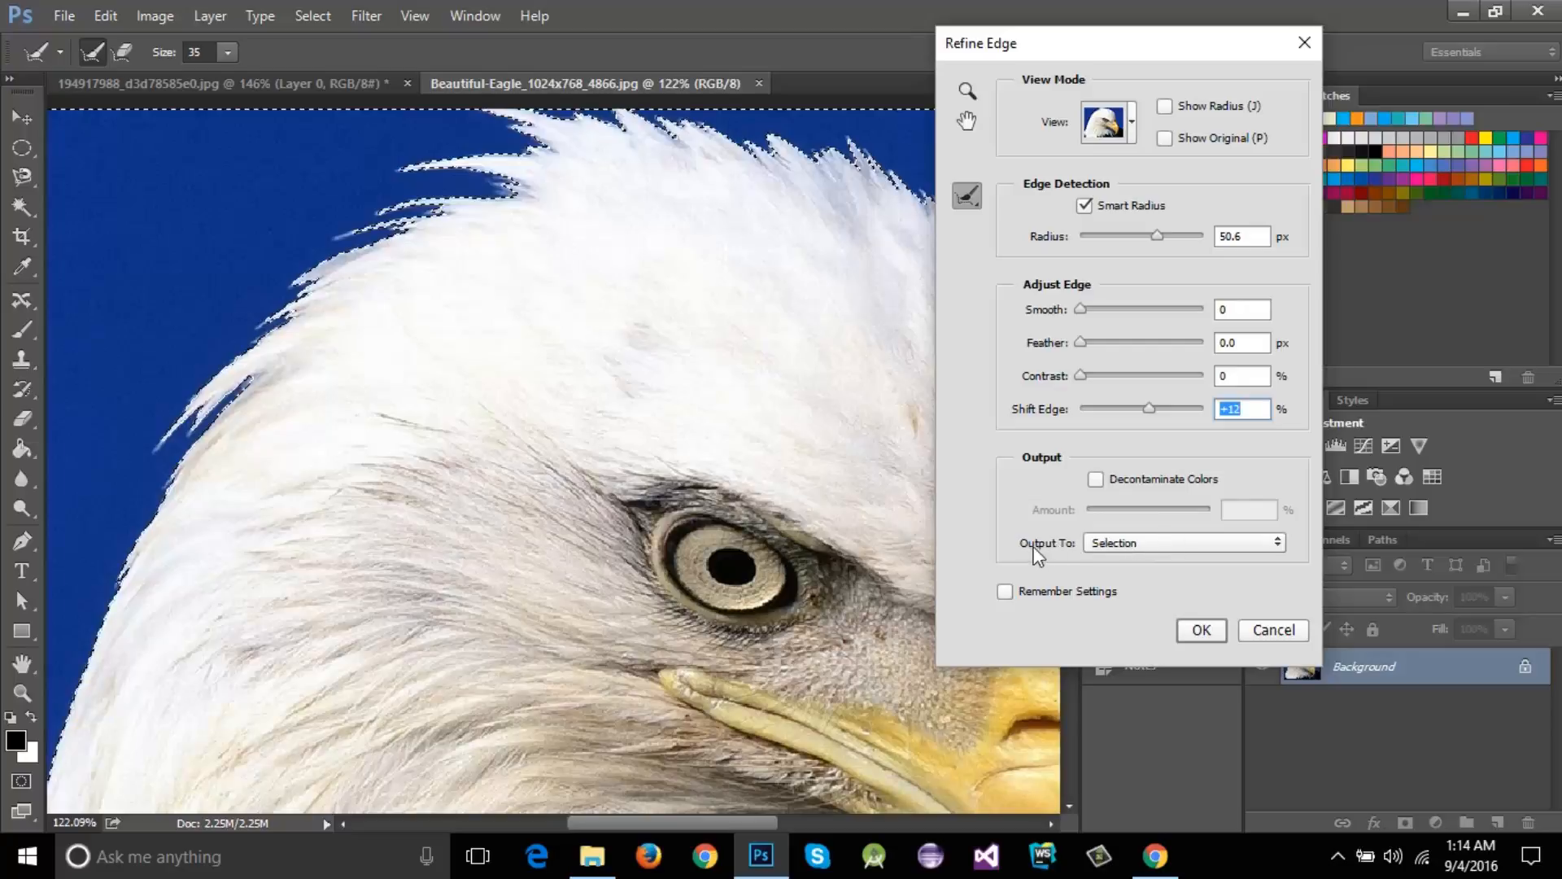
left_click(1196, 544)
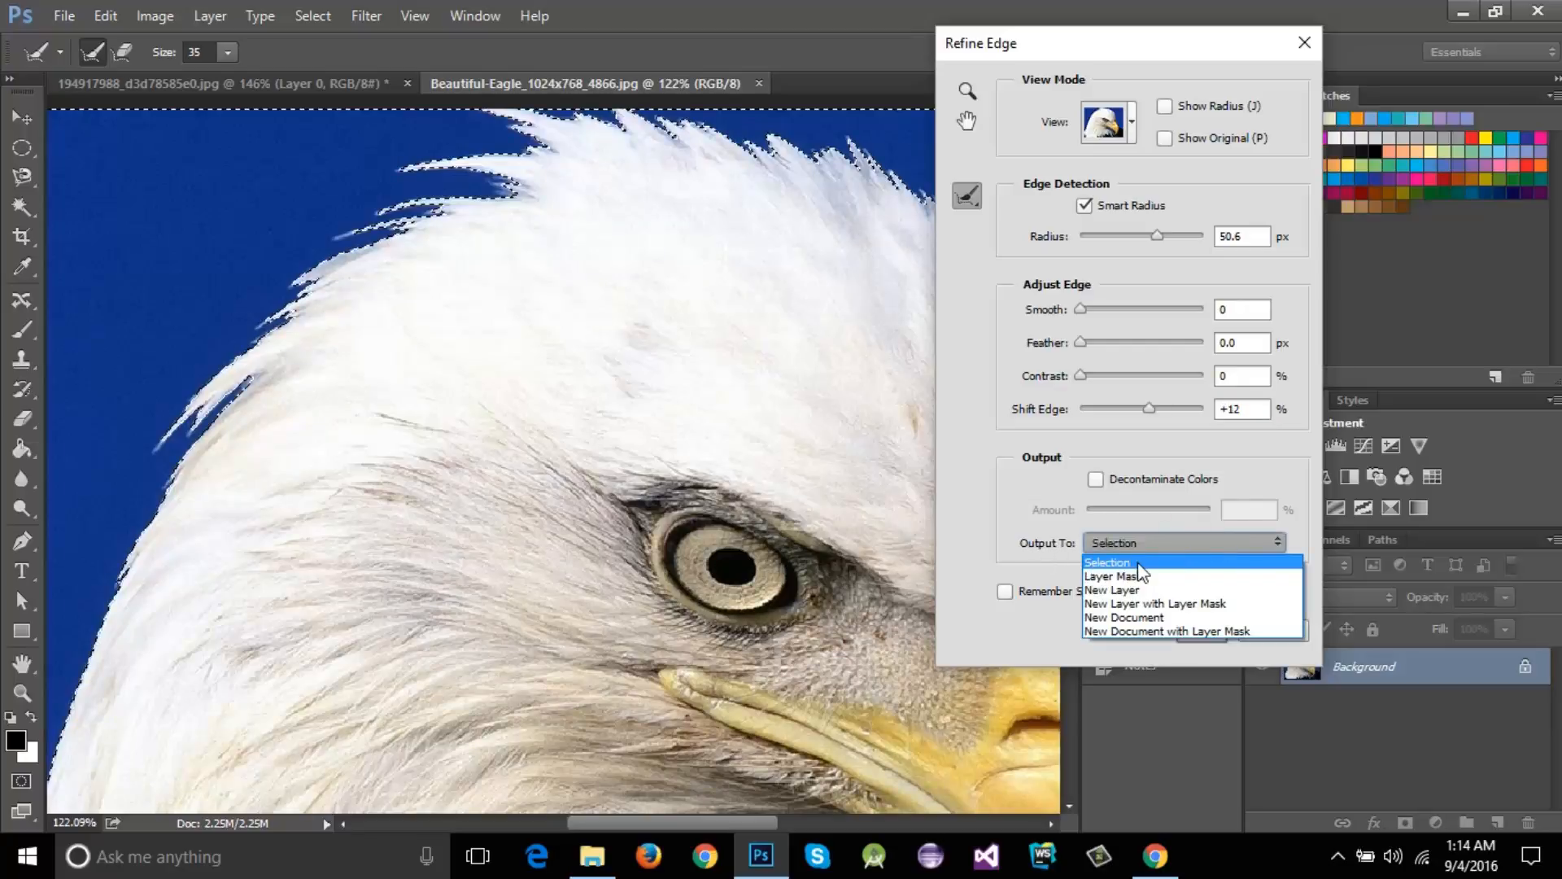
left_click(966, 397)
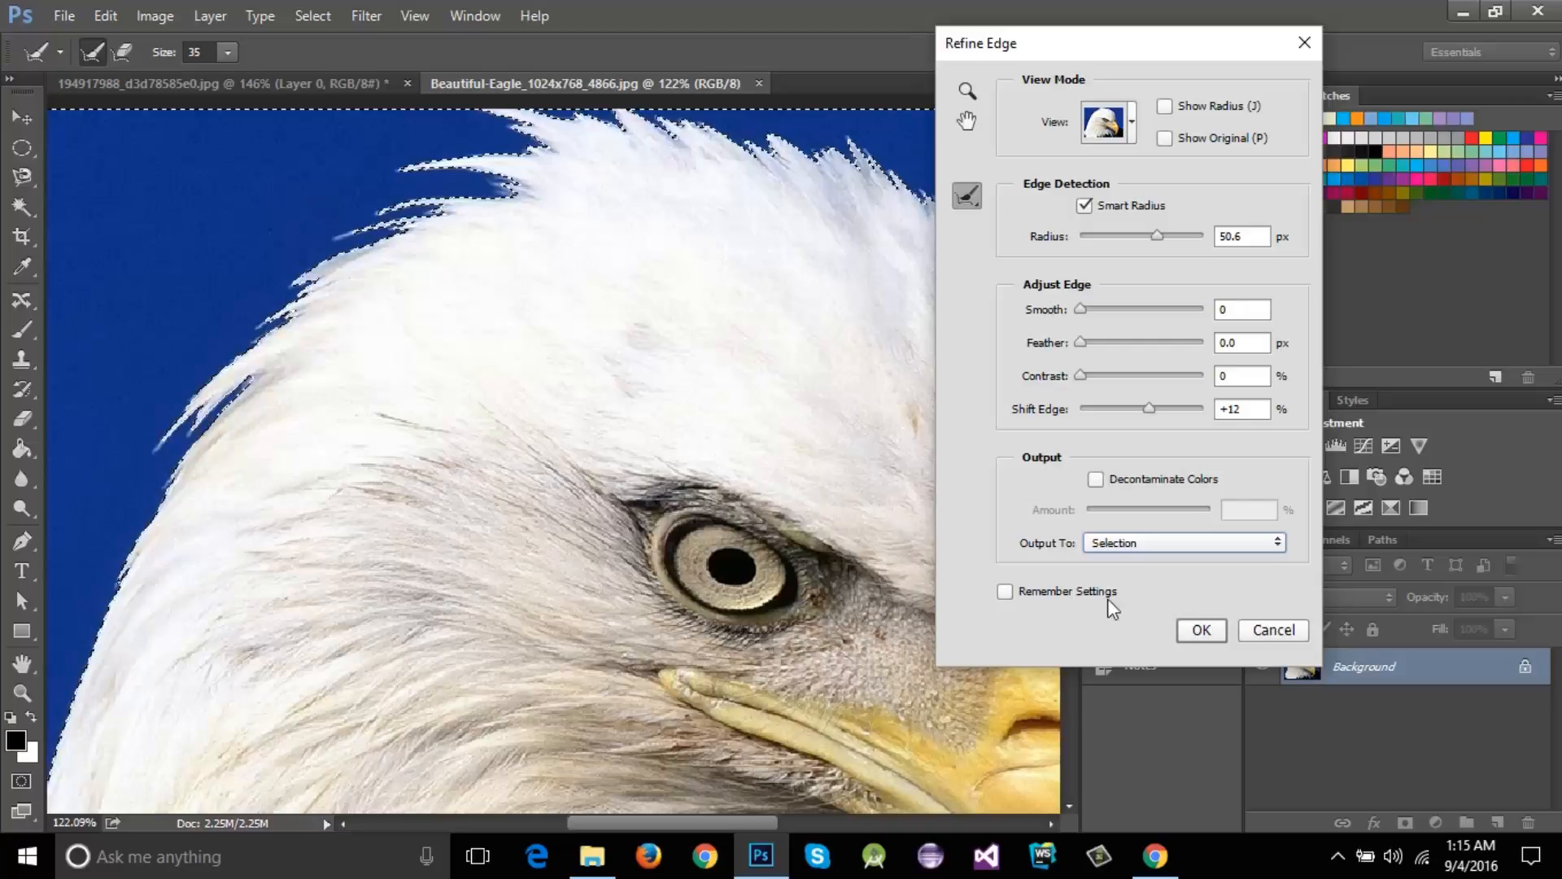
left_click(1165, 541)
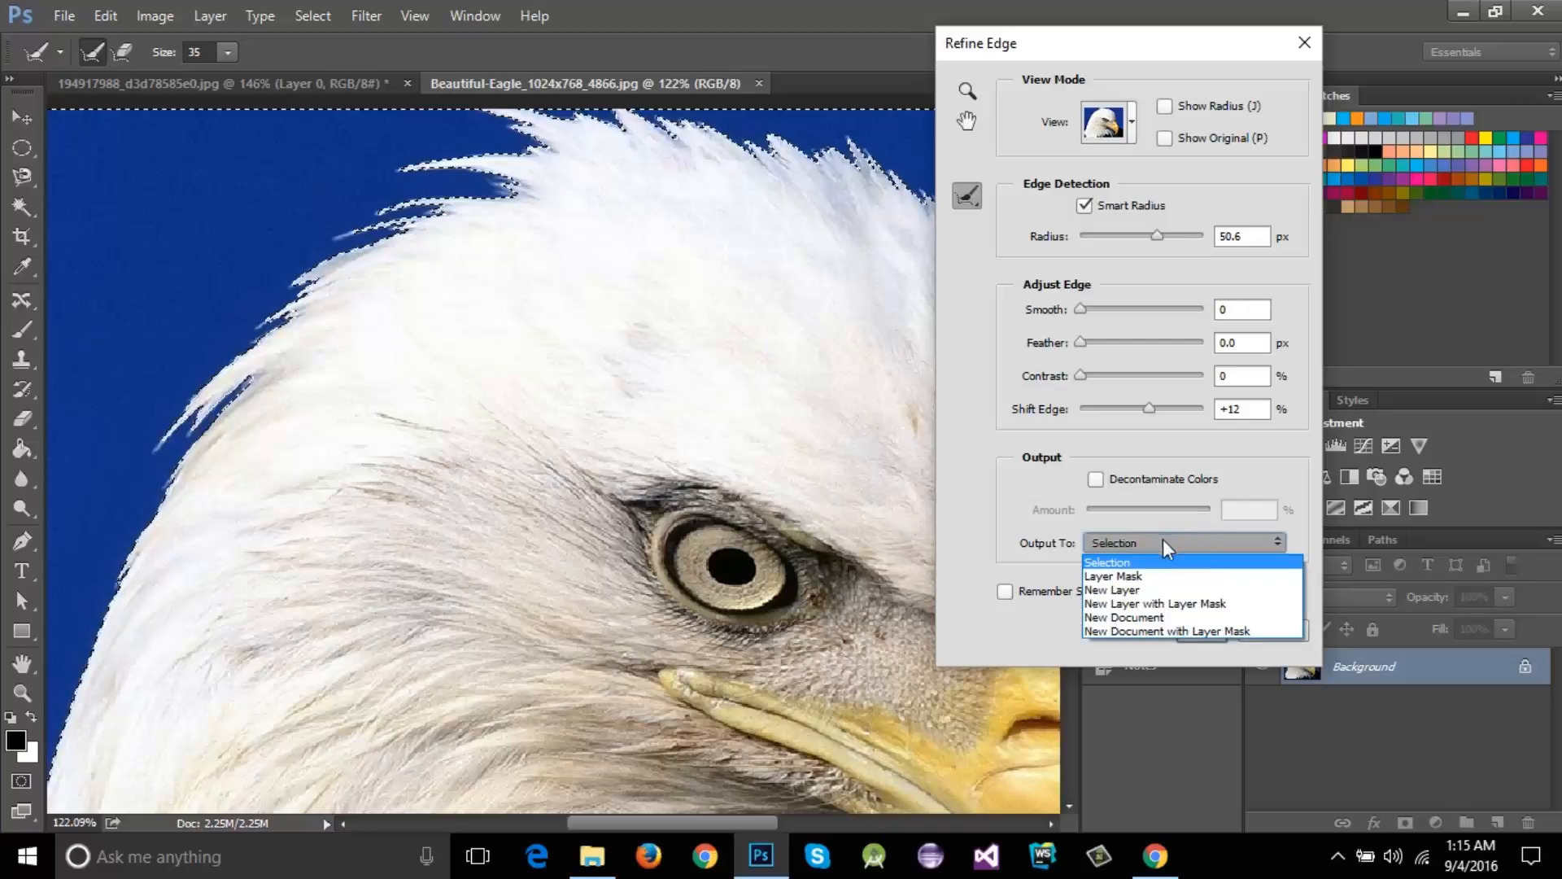
left_click(1162, 590)
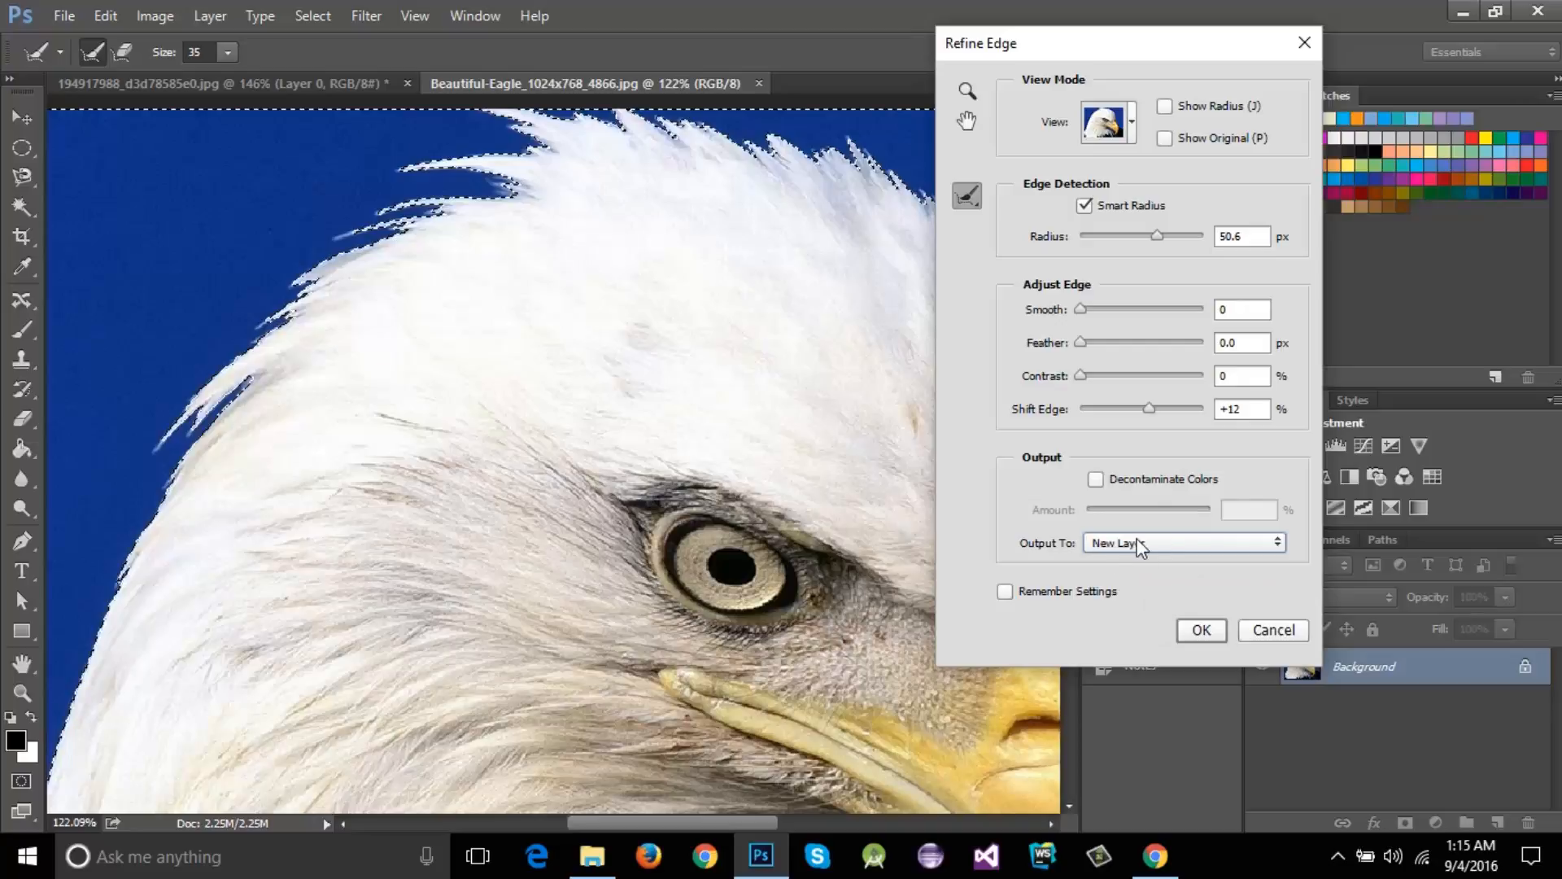
left_click(1201, 631)
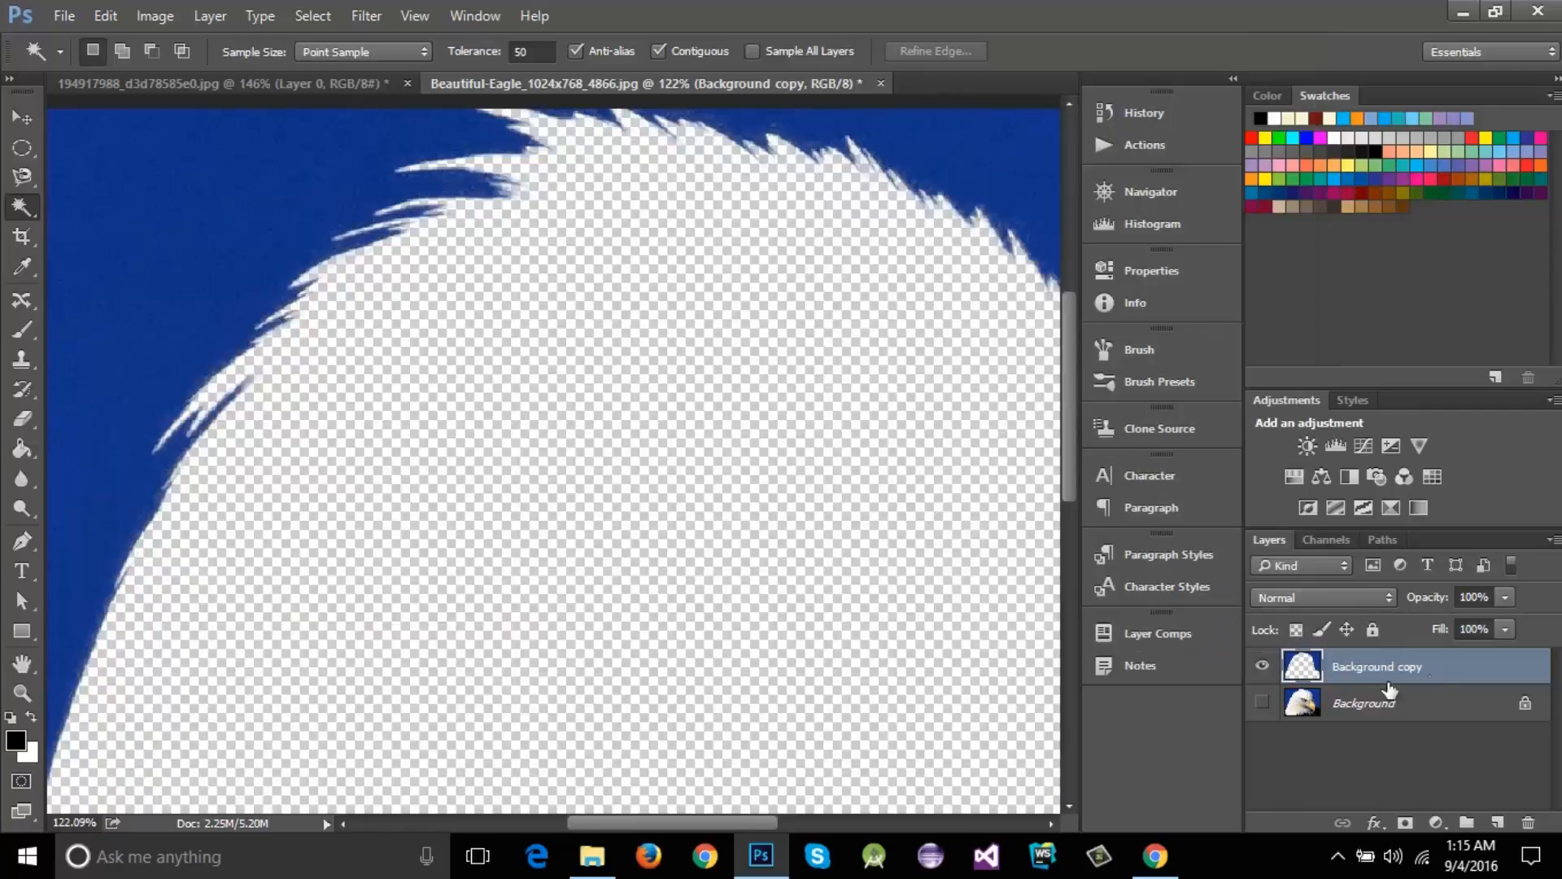
Step: Show and hide the original Background layer to compare it with the extracted blue backdrop, and examine the whole cutout
left_click(1263, 702)
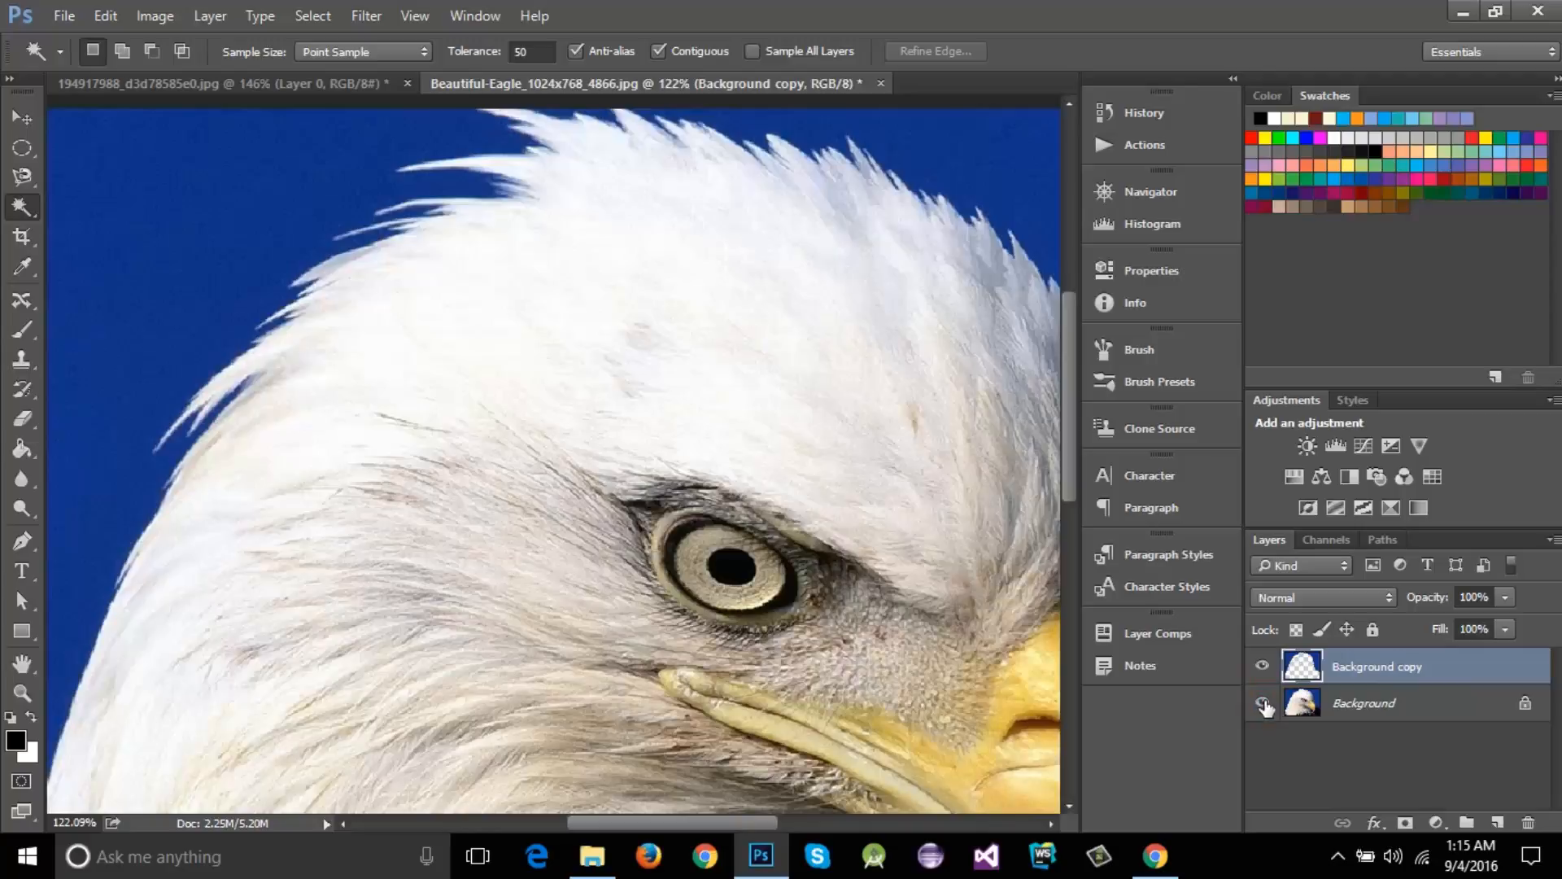
left_click(1264, 703)
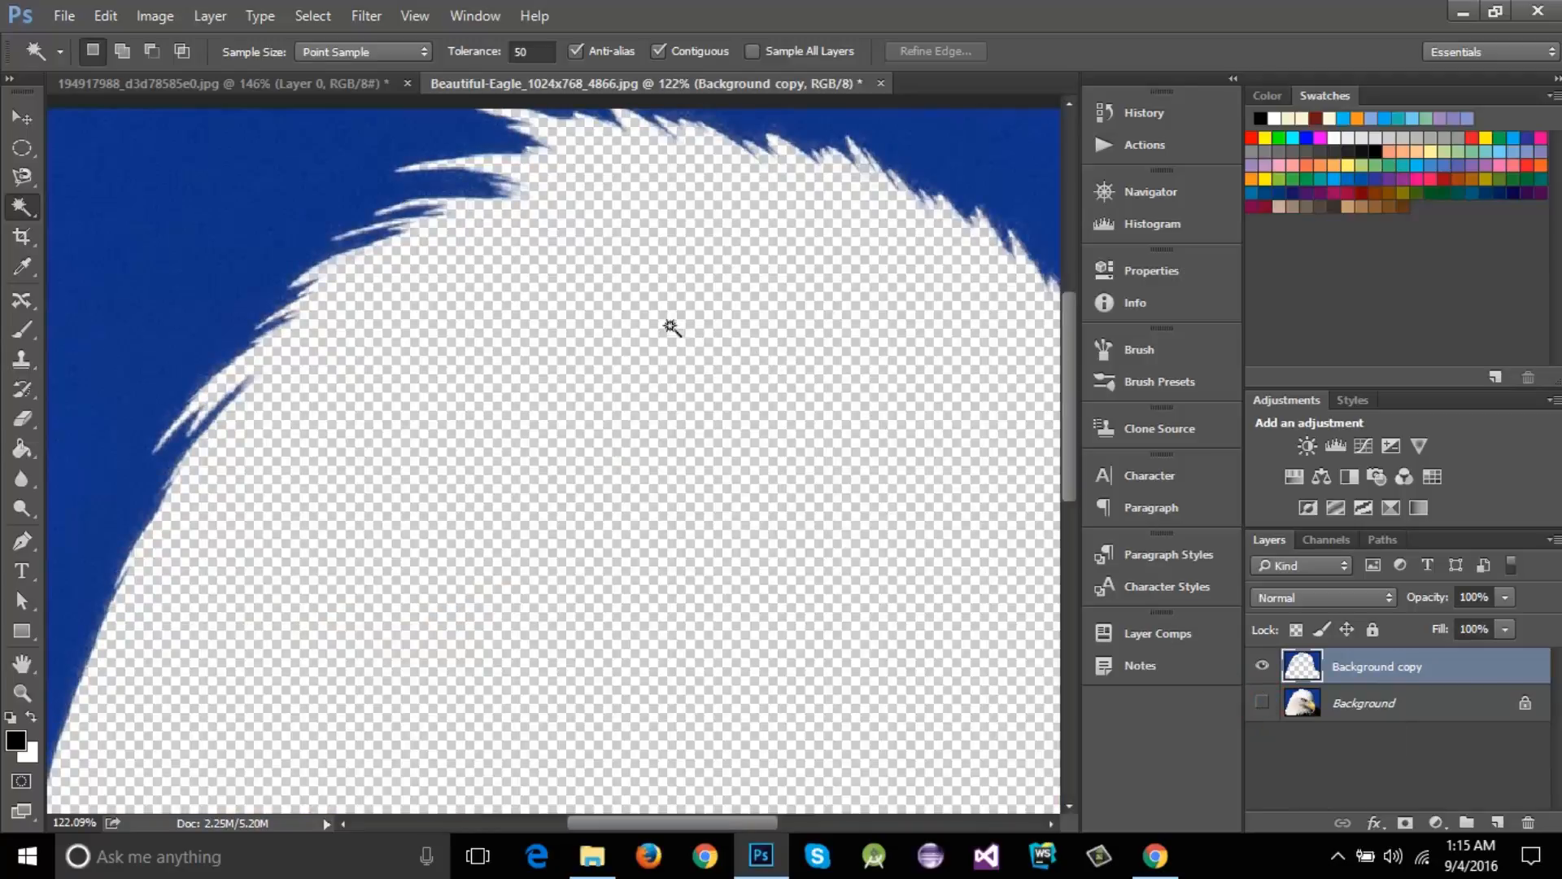
scroll(663, 322, "down", 2)
scroll(659, 320, "down", 1)
scroll(576, 331, "down", 1)
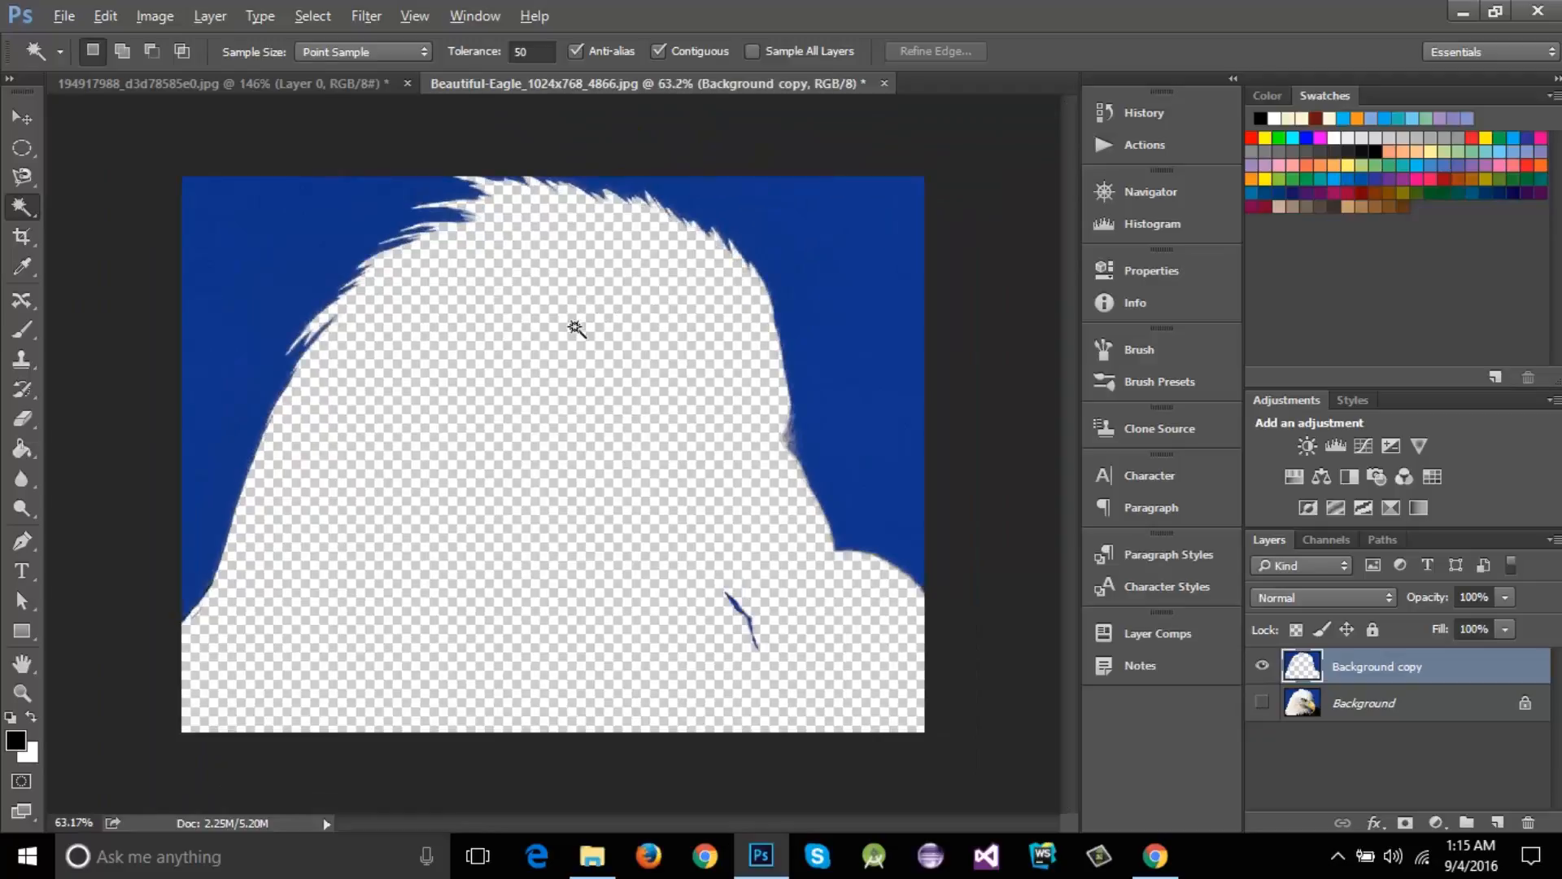